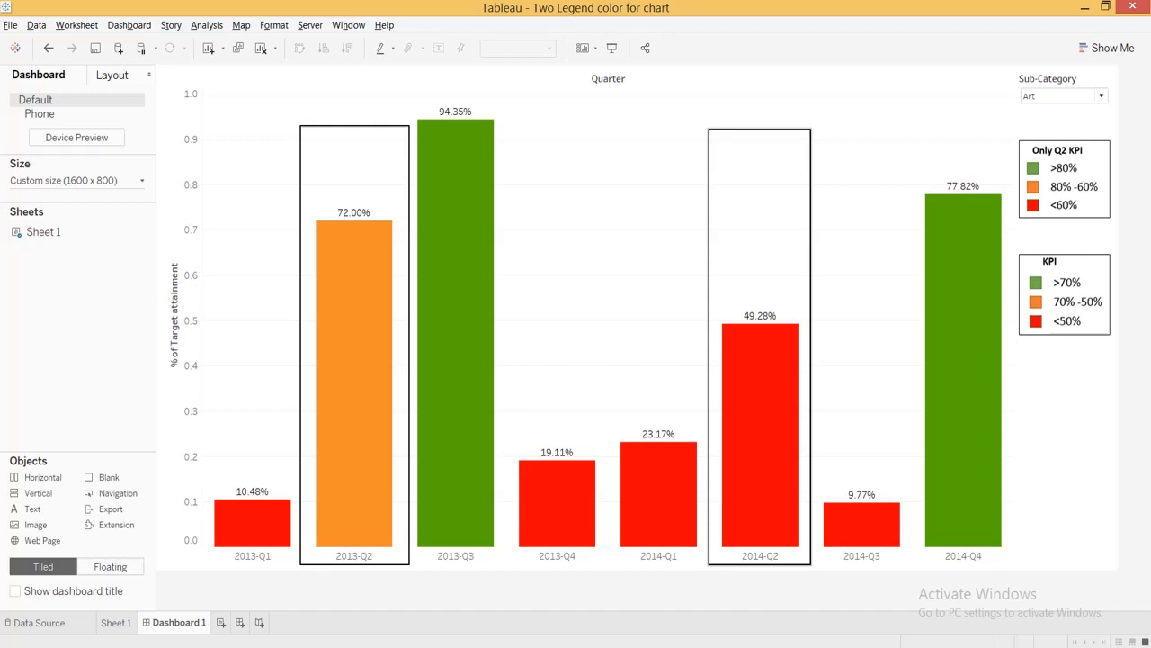
# Step: Add a new blank worksheet to the workbook
pyautogui.moveTo(438, 267)
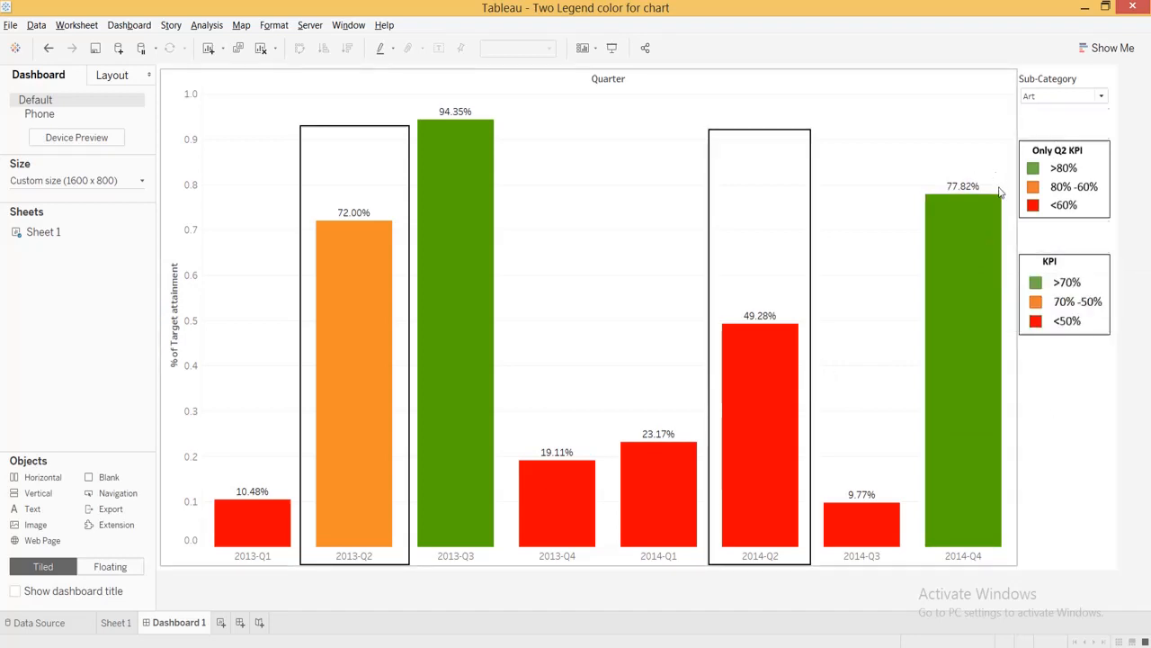
pyautogui.moveTo(1003, 216)
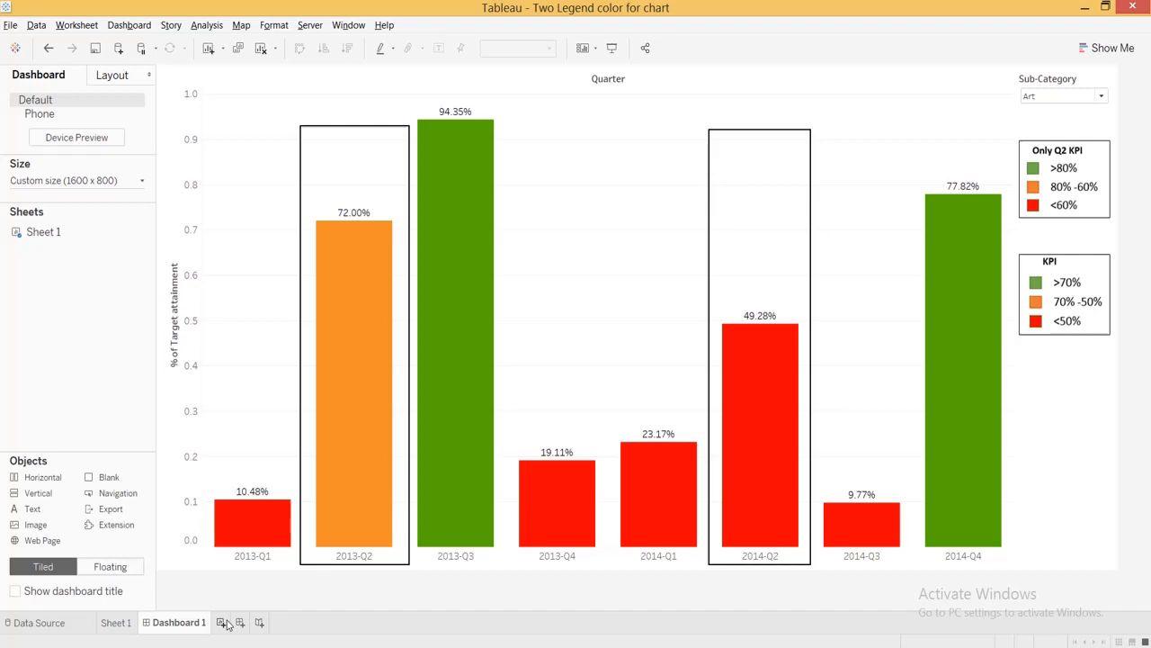
pyautogui.click(223, 623)
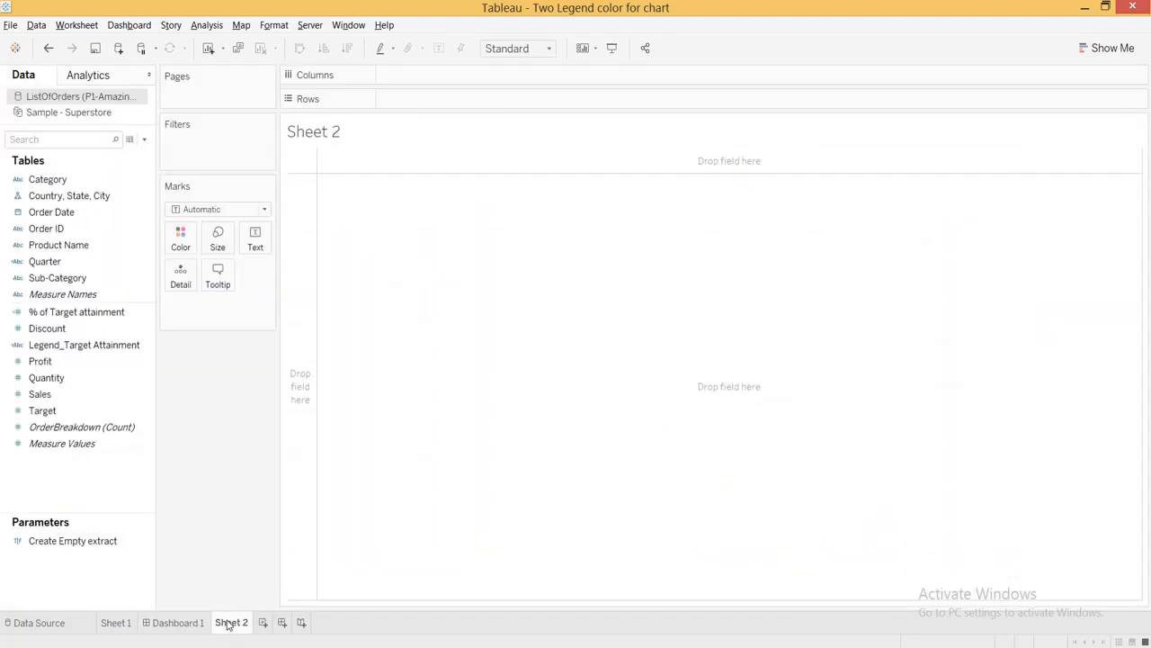
# Step: Open the Quarter calculated field, examine how its formula builds the label from Order Date, and close it without changes
pyautogui.click(83, 265)
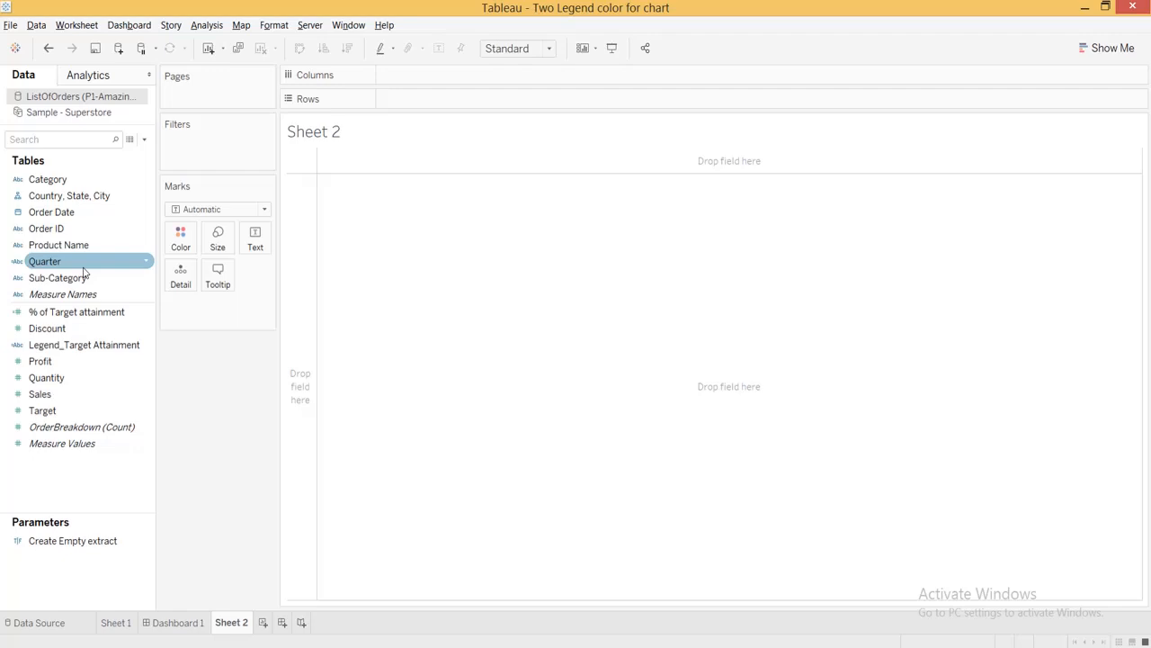
pyautogui.click(72, 195)
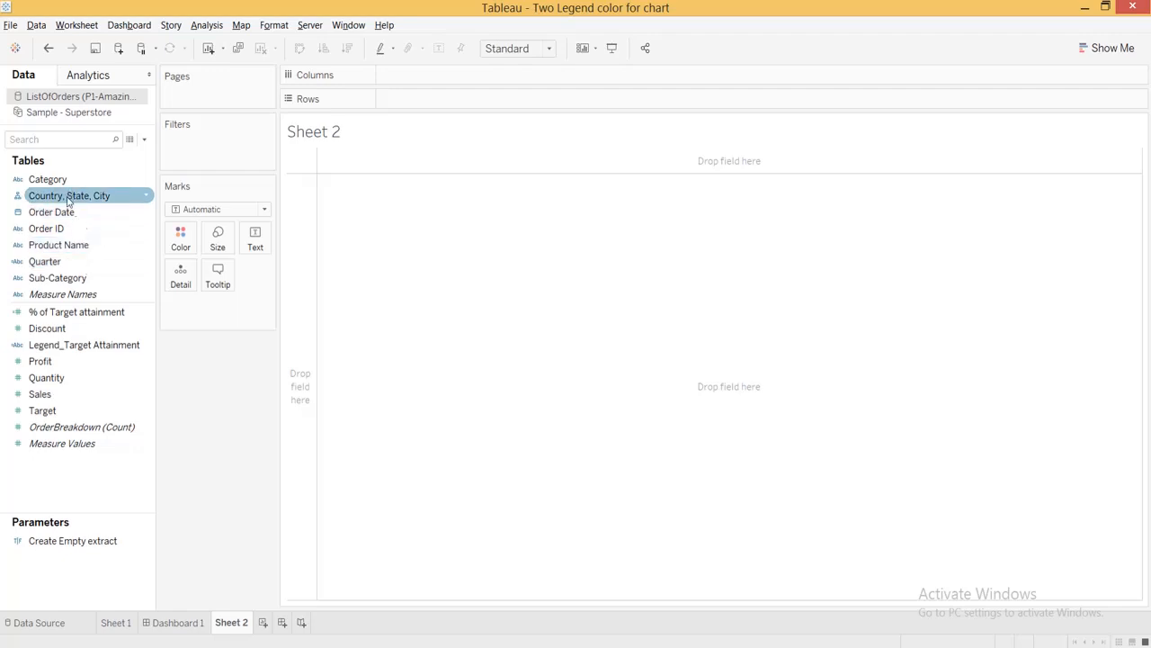
pyautogui.click(69, 212)
pyautogui.click(66, 245)
pyautogui.click(67, 260)
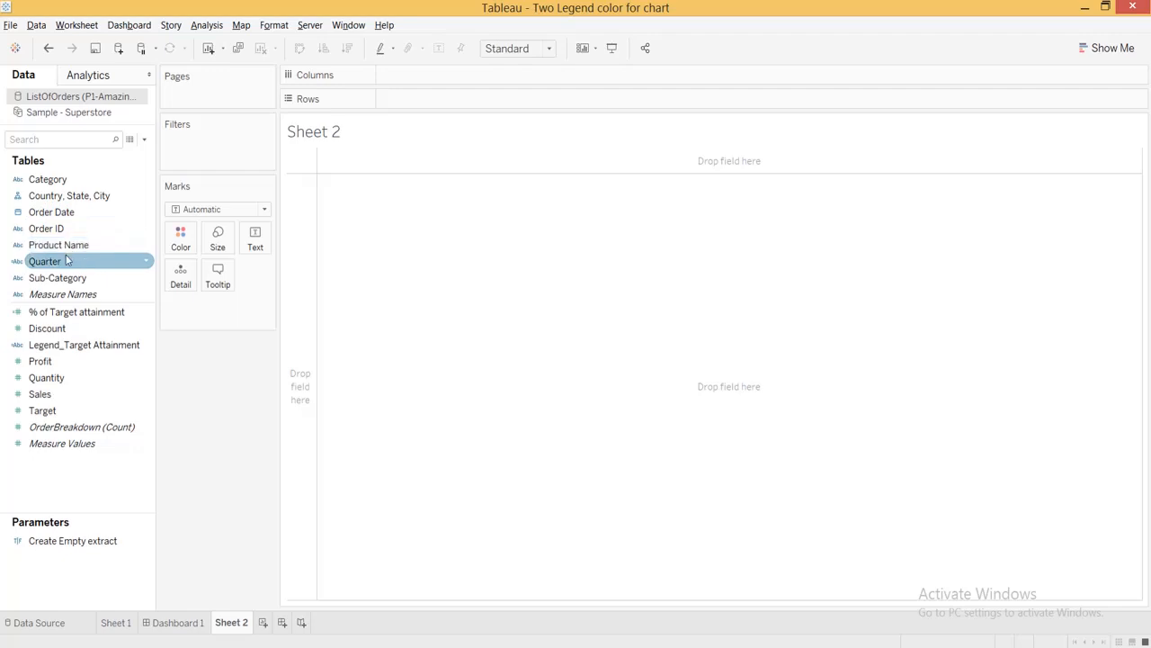
pyautogui.rightClick(66, 260)
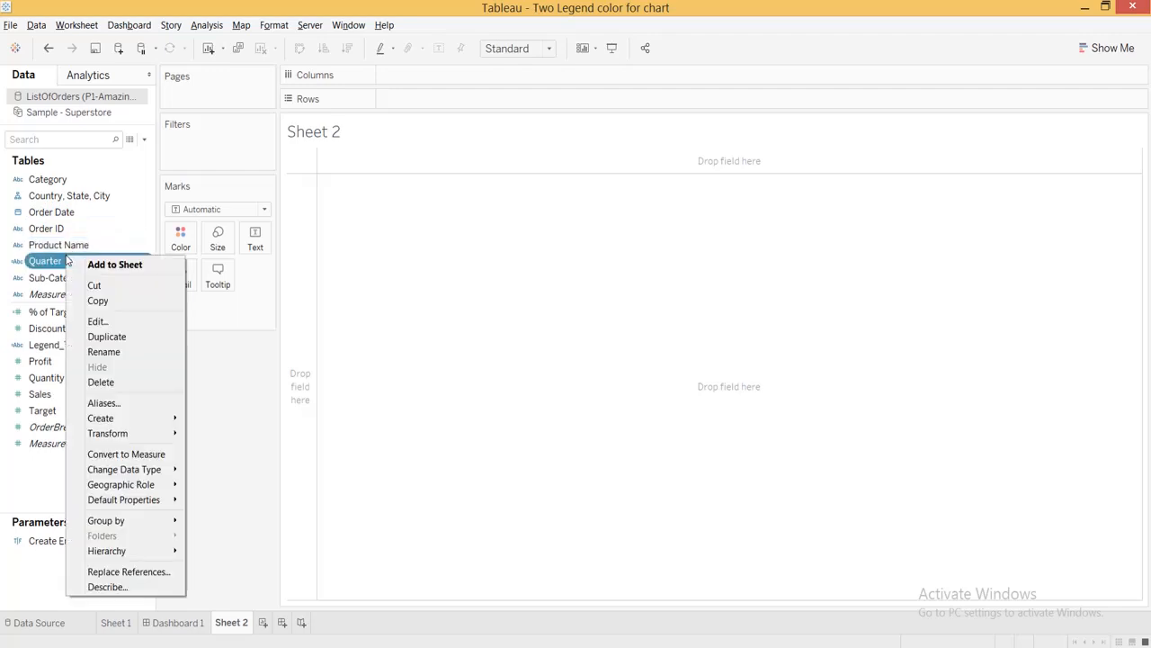
pyautogui.click(99, 321)
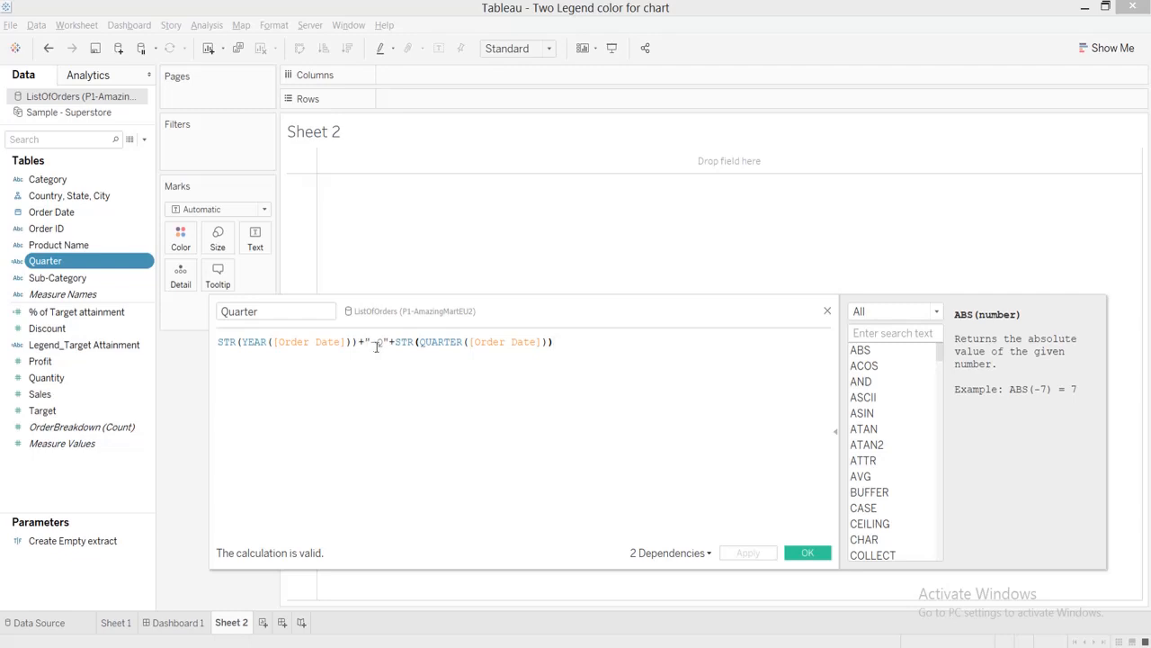
pyautogui.click(827, 311)
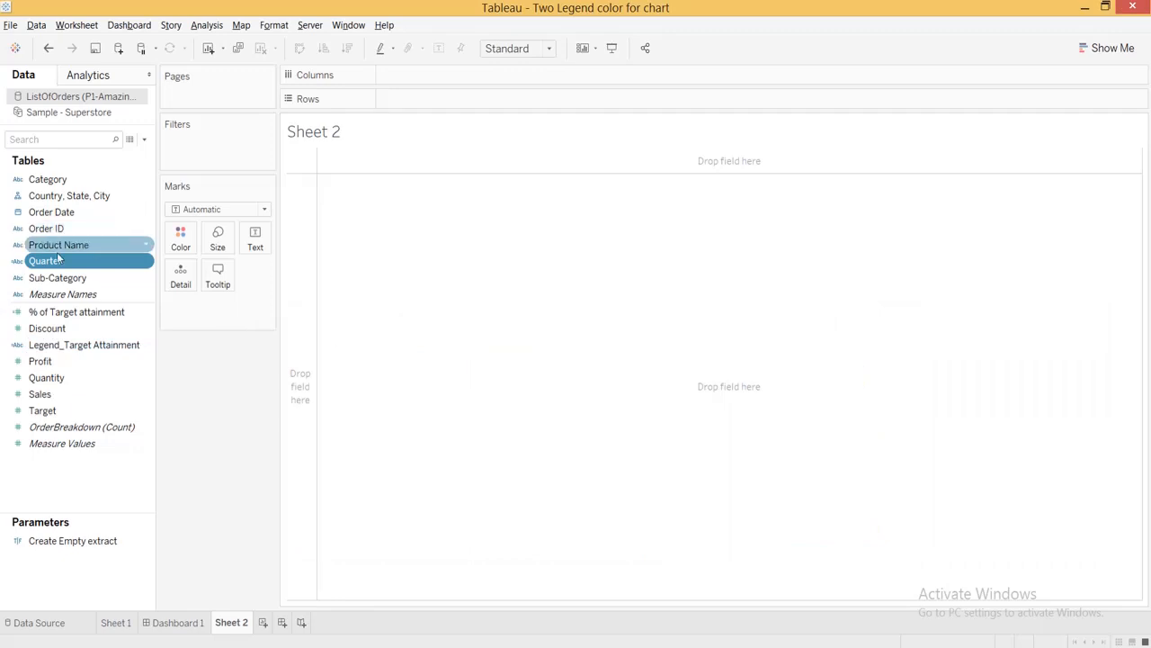
# Step: Place the Quarter field on Rows and review its formula against the listed quarters
pyautogui.moveTo(59, 260); pyautogui.dragTo(447, 102)
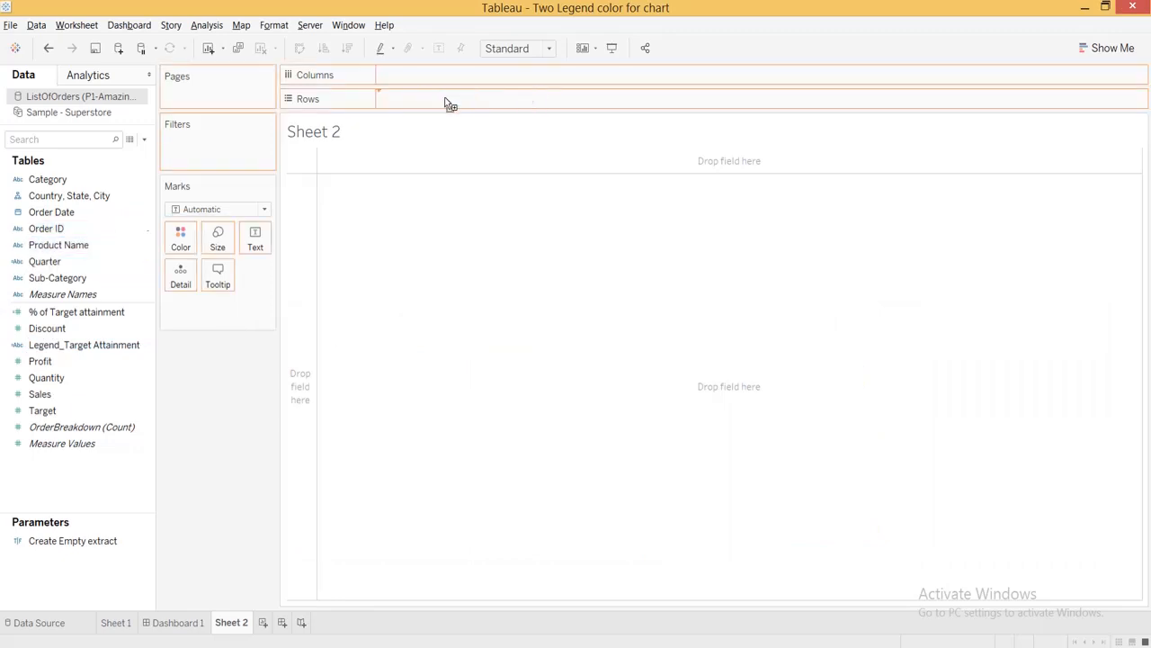
pyautogui.click(102, 273)
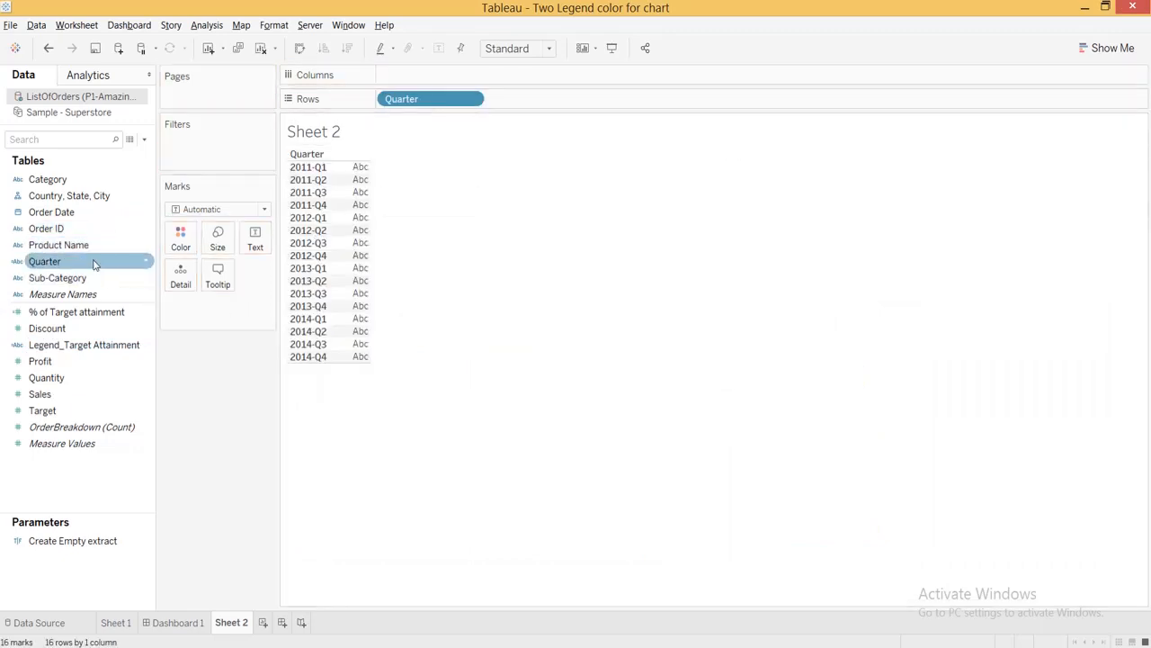
pyautogui.rightClick(96, 261)
pyautogui.click(151, 347)
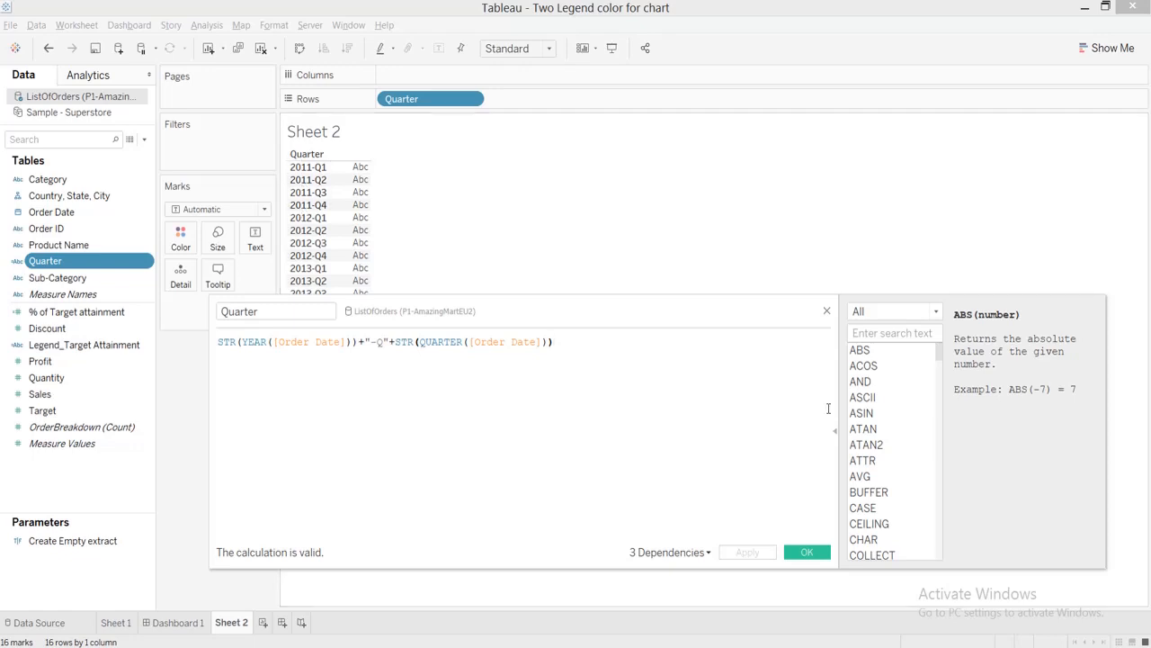
pyautogui.click(827, 312)
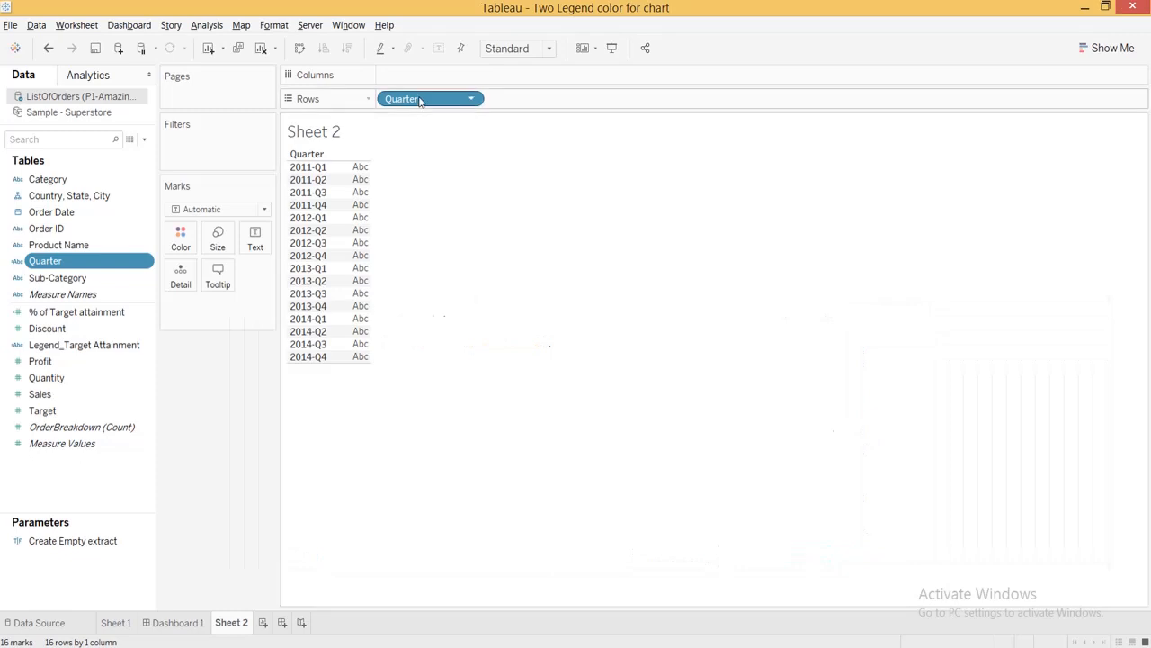
# Step: Move Quarter to Columns and filter it to only the quarters from 2013-Q1 to 2014-Q4
pyautogui.moveTo(422, 100); pyautogui.dragTo(419, 77)
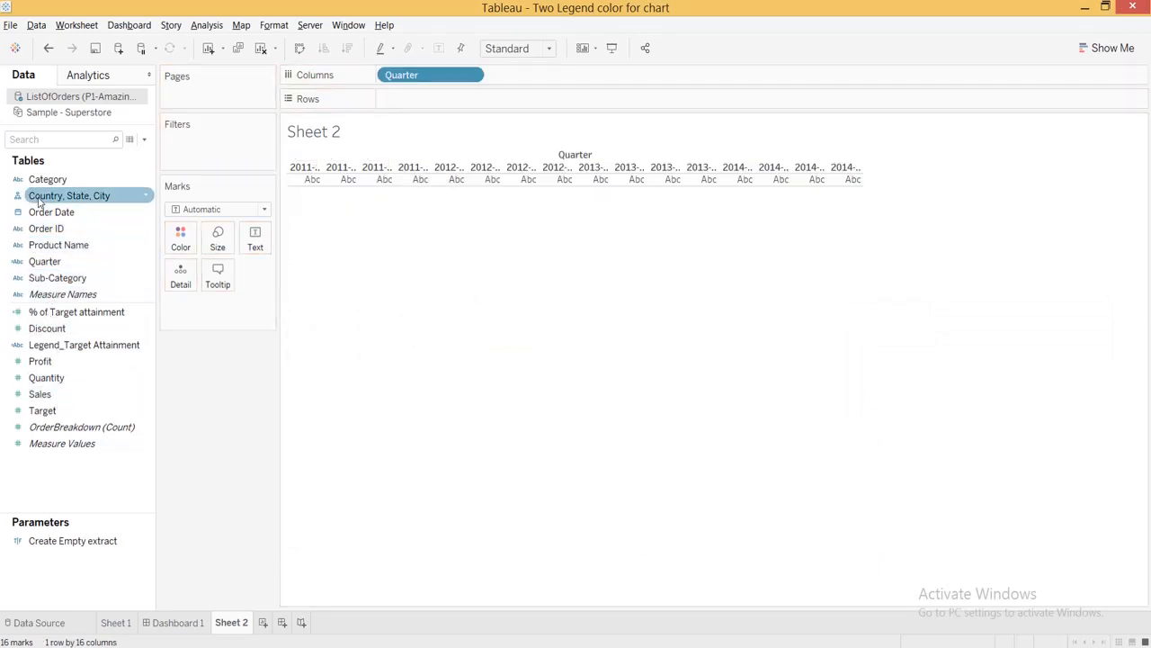
pyautogui.rightClick(401, 80)
pyautogui.click(419, 89)
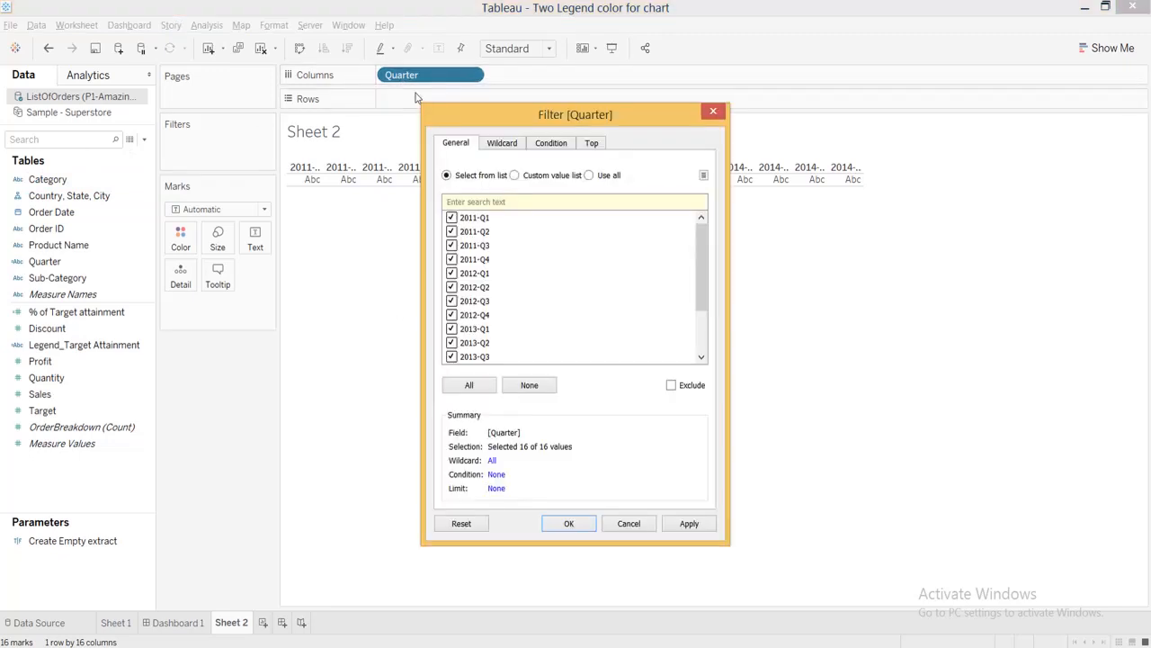
pyautogui.click(527, 389)
pyautogui.scroll(-2, 542, 388)
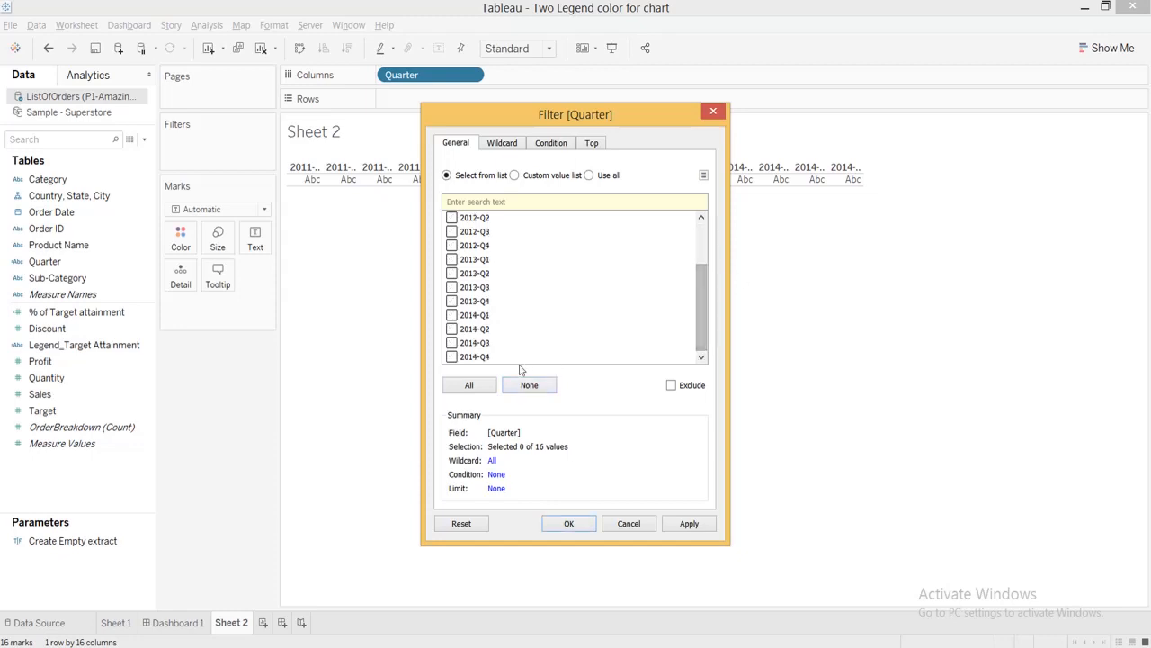
pyautogui.moveTo(482, 356); pyautogui.dragTo(472, 261)
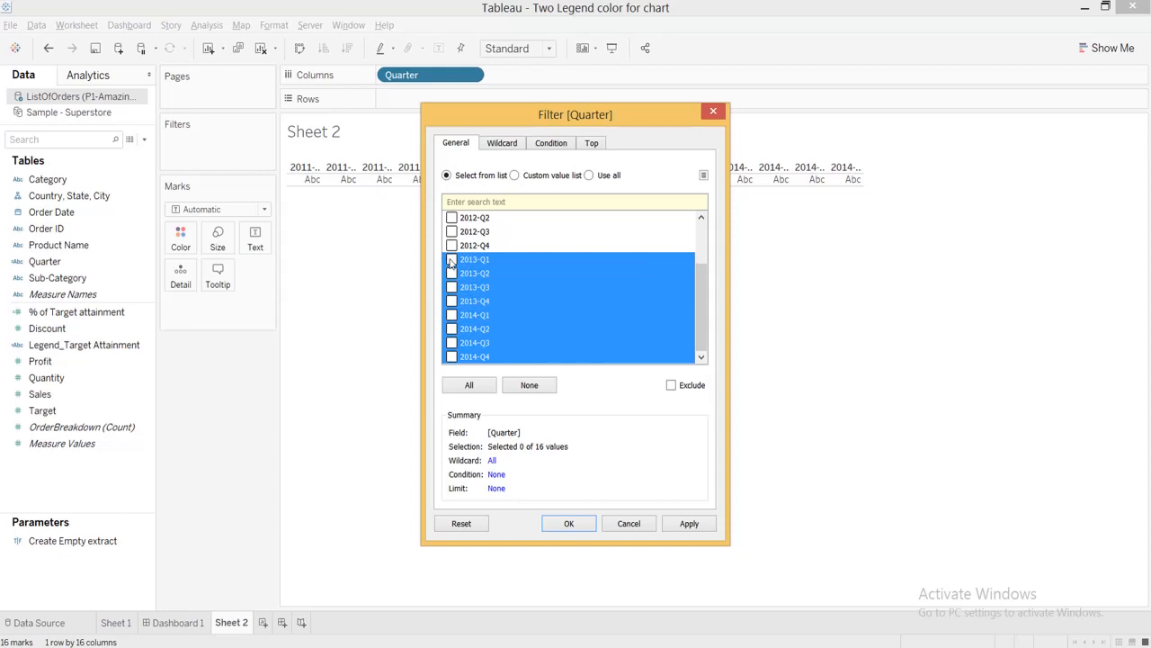
pyautogui.click(567, 522)
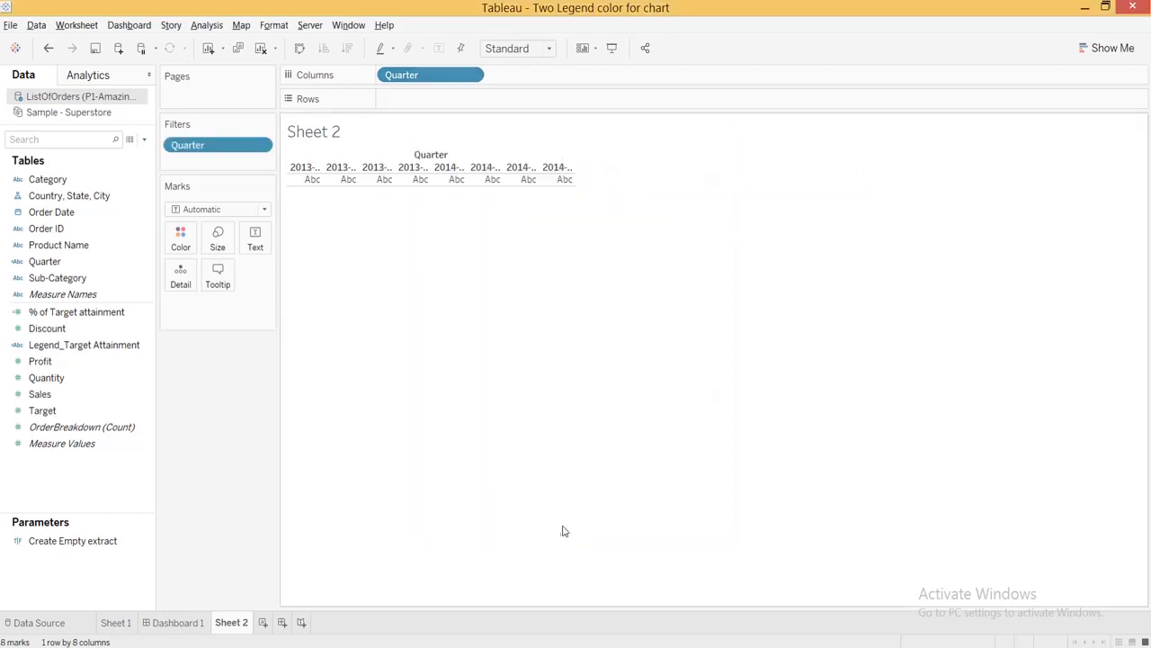
pyautogui.click(102, 311)
pyautogui.click(61, 378)
pyautogui.click(60, 393)
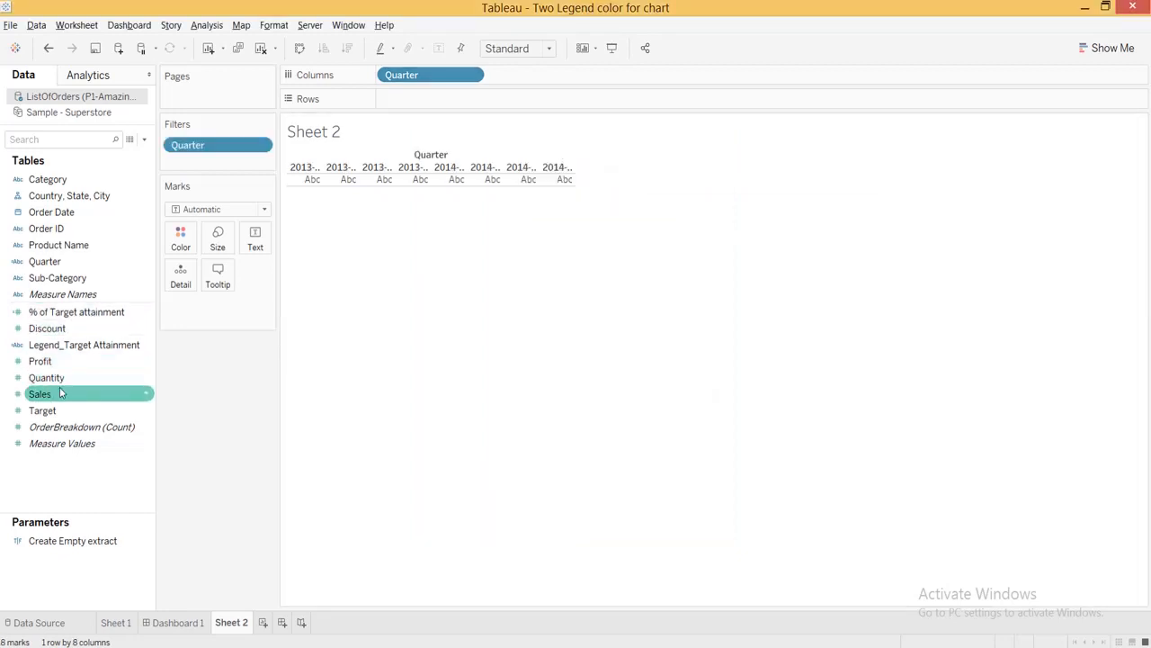
pyautogui.click(60, 329)
pyautogui.click(68, 315)
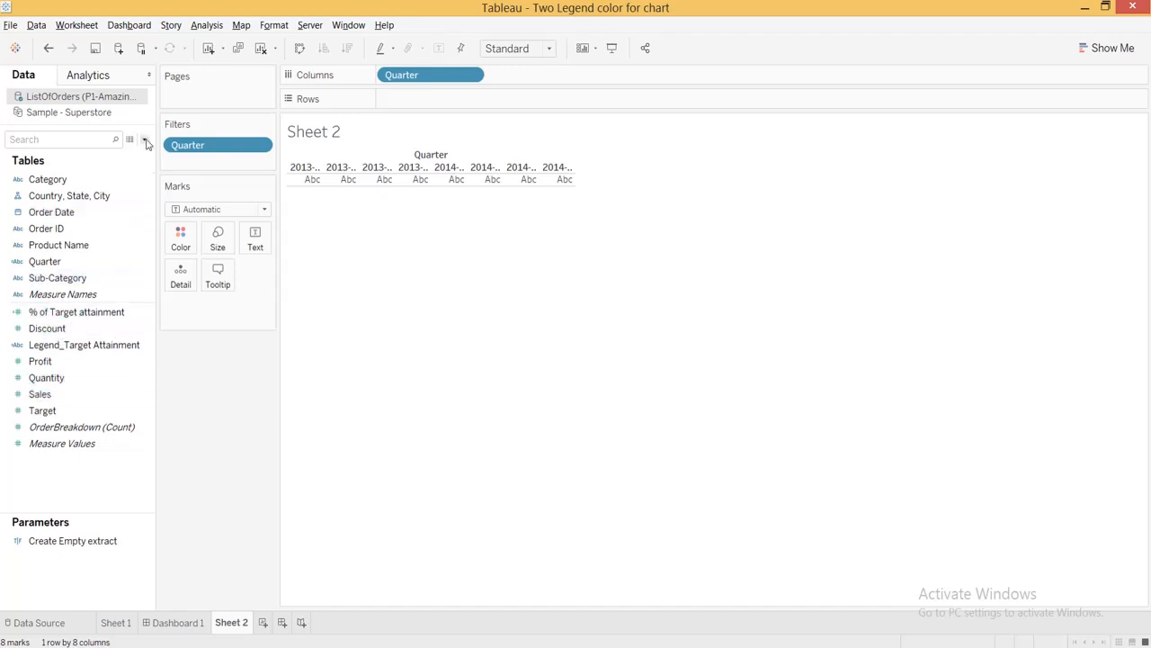
# Step: Start a new calculated field and name it "Trt Attainment"
pyautogui.click(143, 140)
pyautogui.click(124, 154)
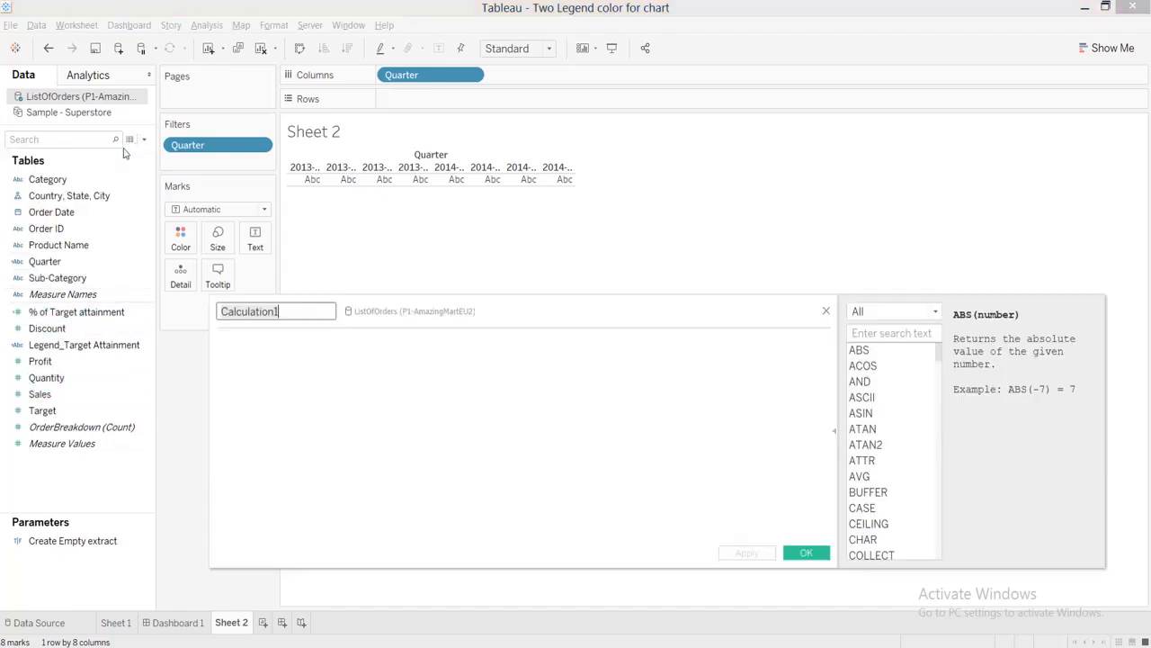
pyautogui.write('At')
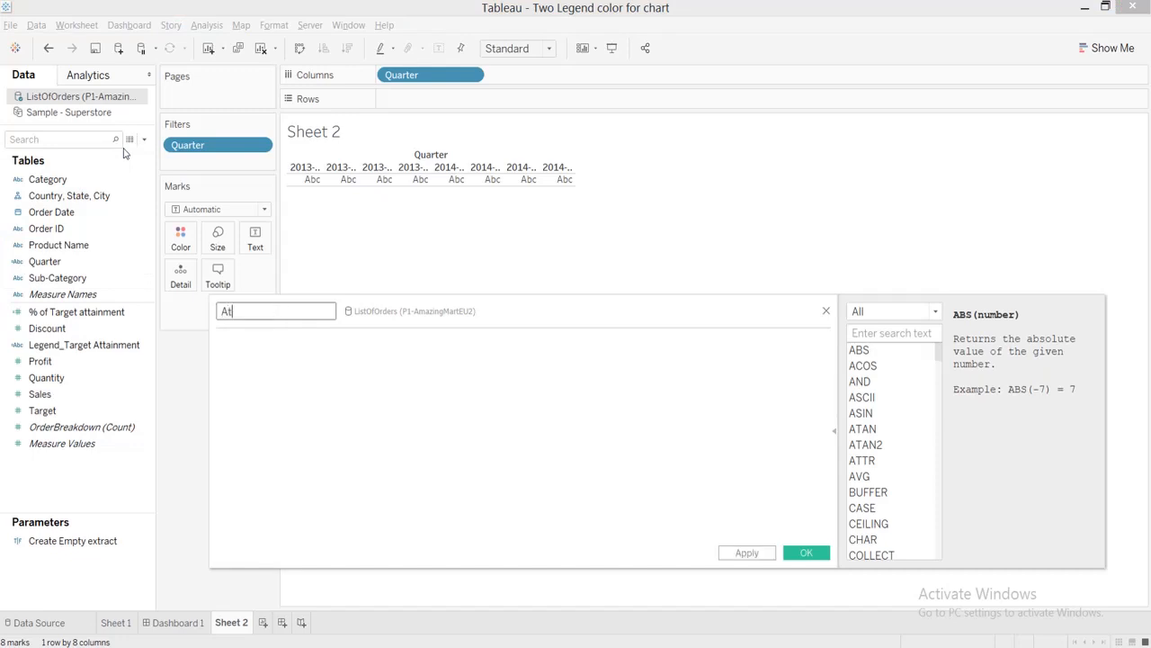
pyautogui.write('tainment')
pyautogui.press('Home')
pyautogui.write('Trt')
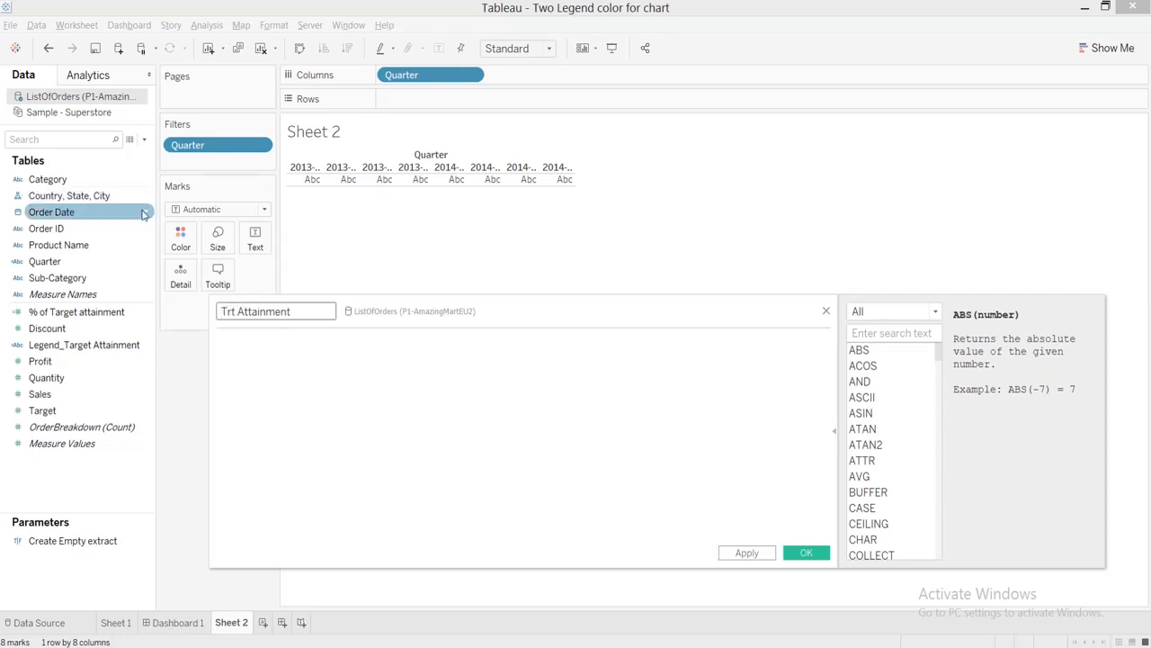
# Step: Define the Trt Attainment calculation as SUM([Sales])/SUM([Target]) and save the field
pyautogui.click(259, 344)
pyautogui.write('SUM([')
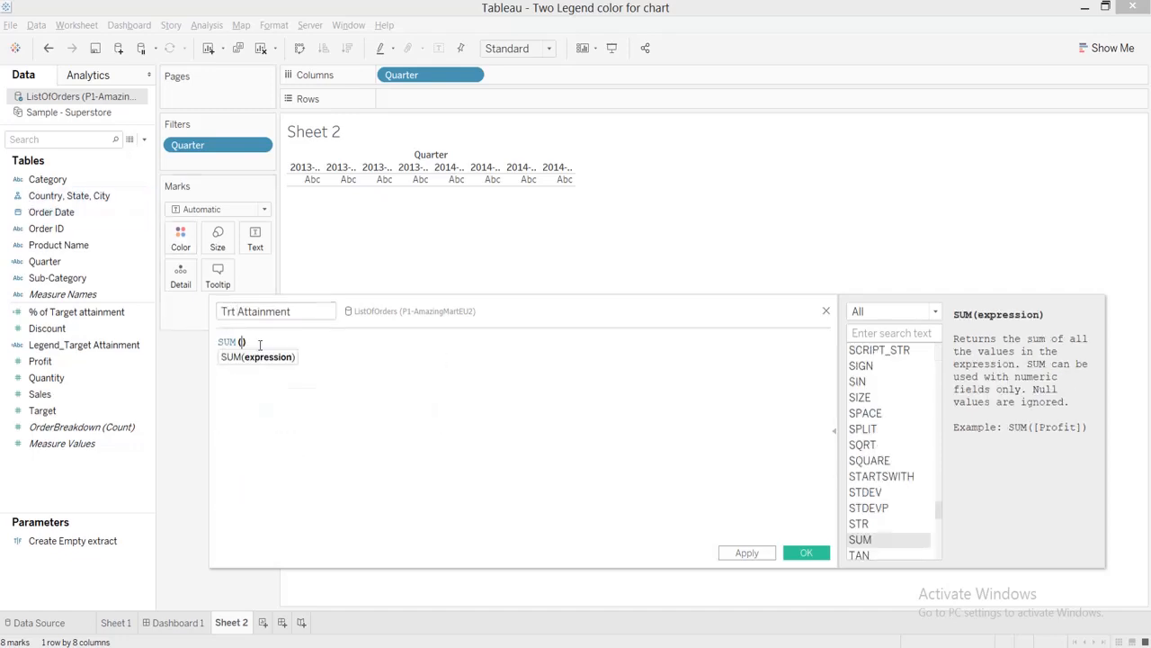
pyautogui.write('Sale')
pyautogui.press('Return')
pyautogui.write('/SUM([Ta')
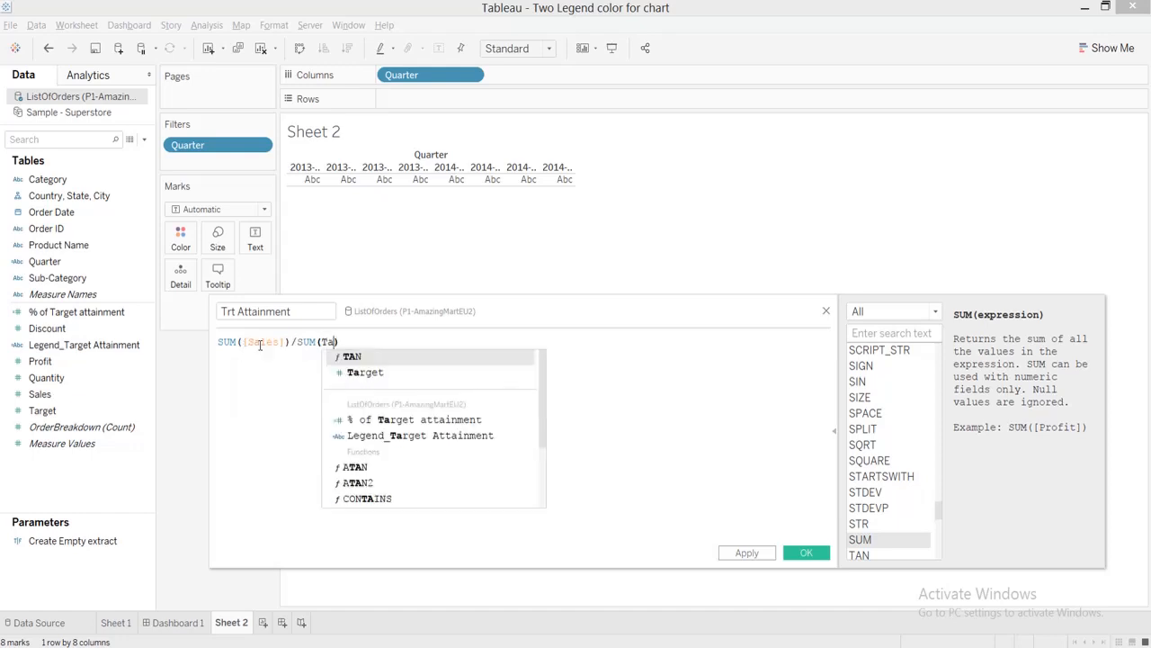
pyautogui.write('rg')
pyautogui.press('Return')
pyautogui.write(')')
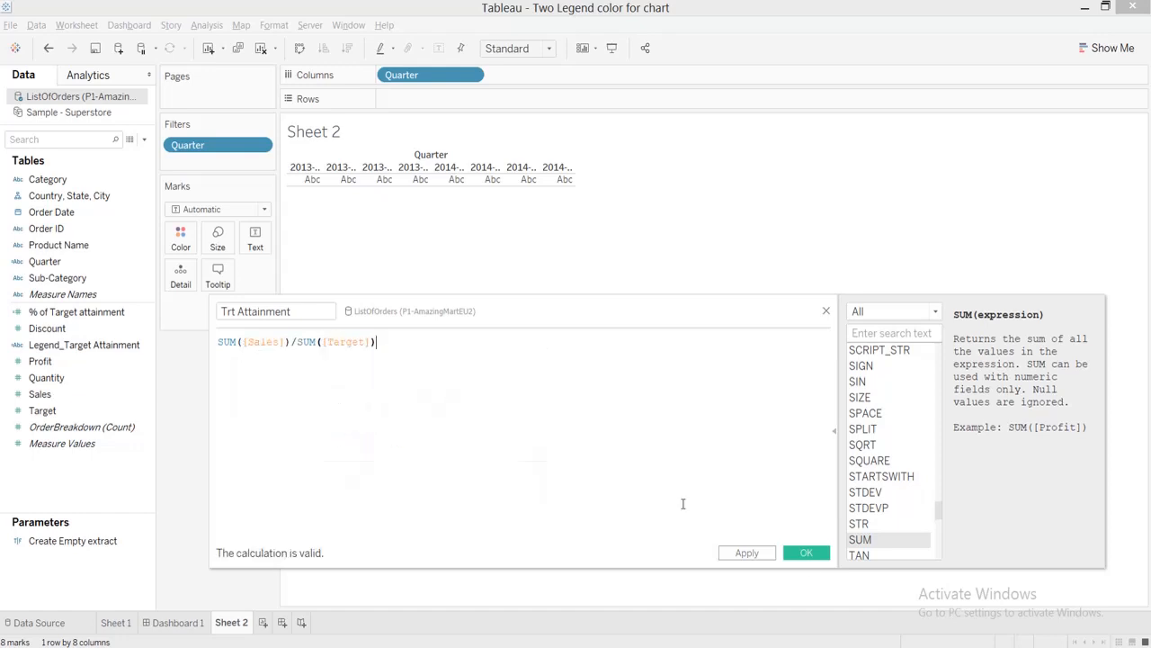
pyautogui.click(806, 553)
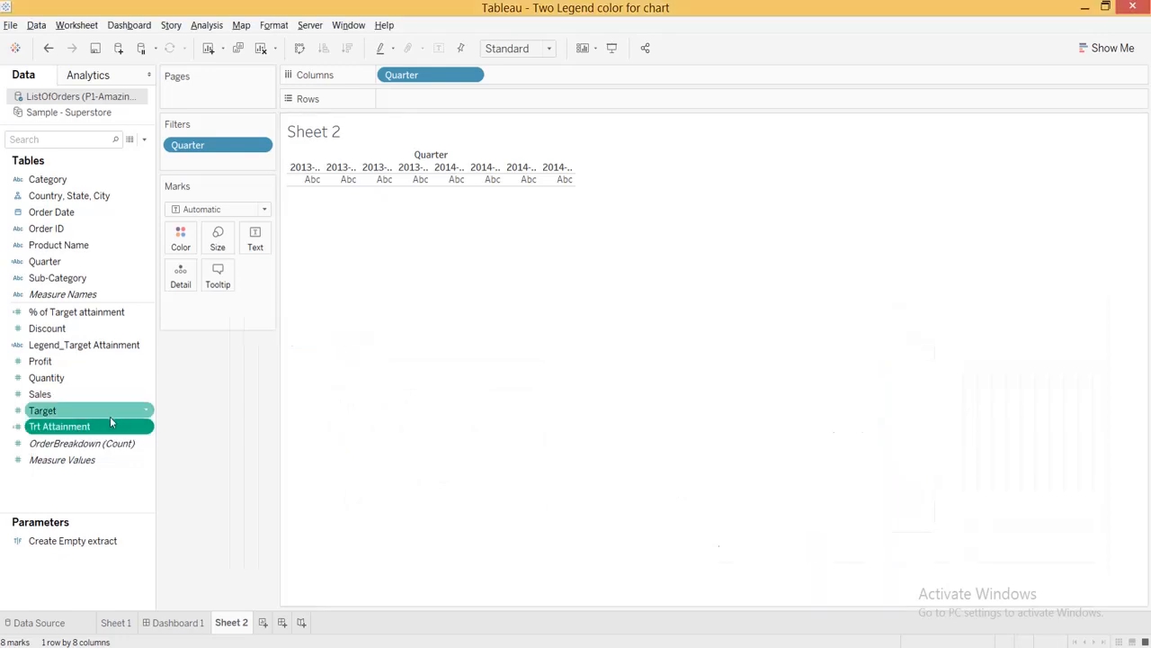
# Step: Show Trt Attainment as the text value for each quarter and format its numbers as Percentage
pyautogui.moveTo(111, 421); pyautogui.dragTo(256, 247)
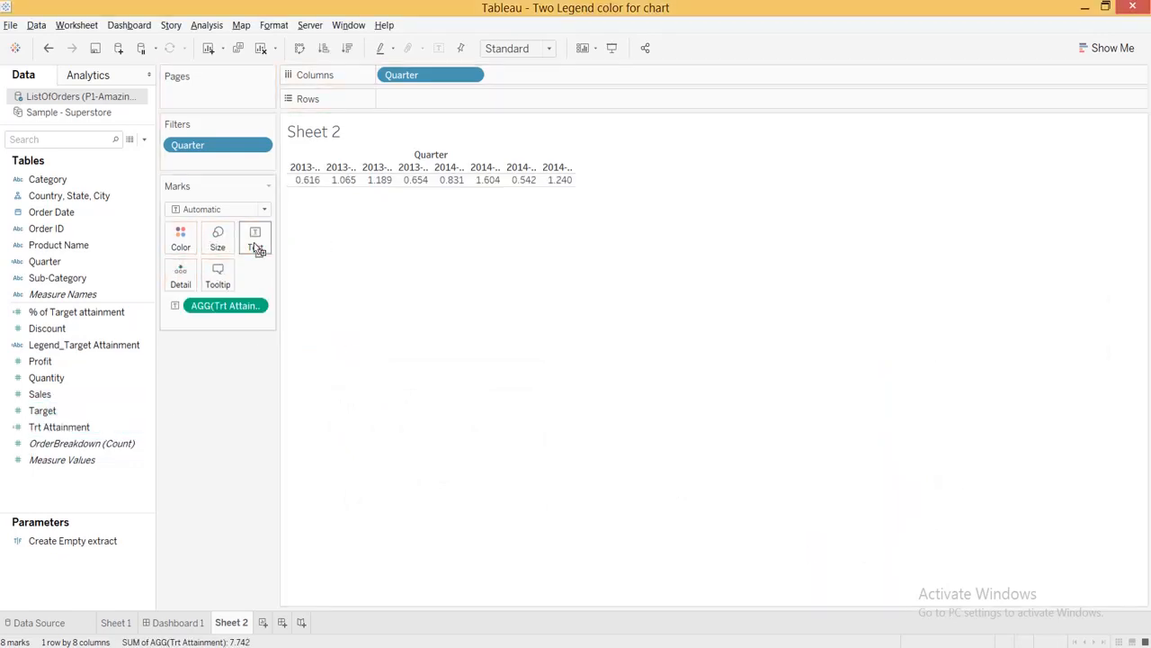
pyautogui.rightClick(253, 315)
pyautogui.click(289, 367)
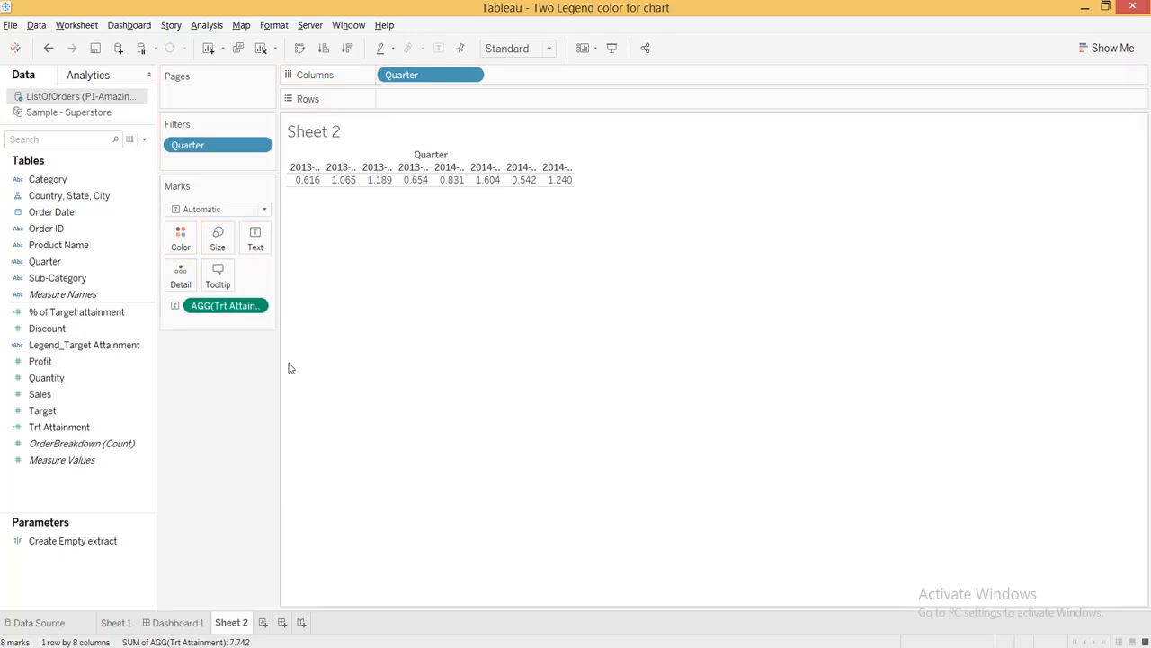
pyautogui.click(95, 216)
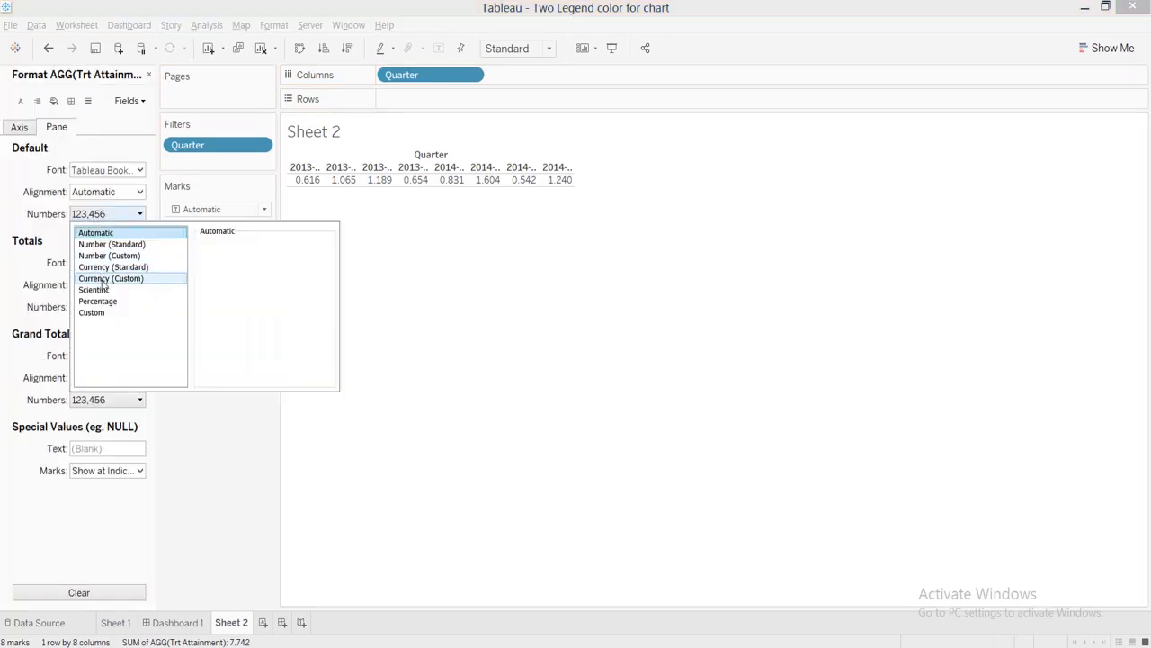
pyautogui.click(104, 300)
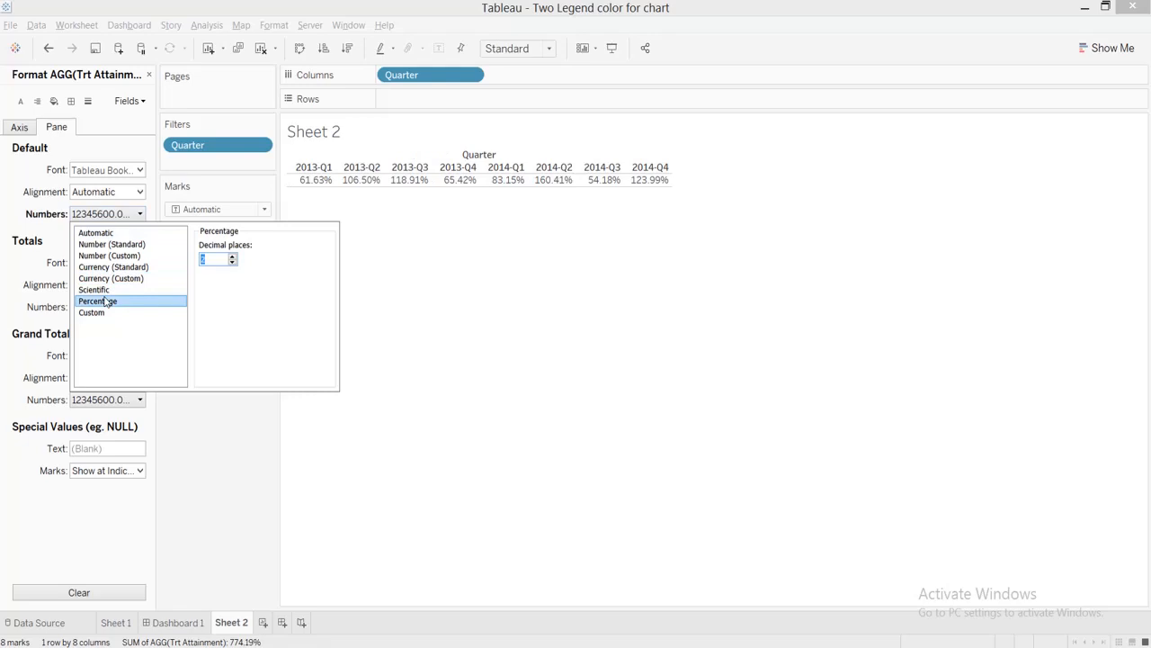
pyautogui.click(493, 297)
# Step: Turn the table into a bar chart and swap rows and columns to make the bars vertical
pyautogui.click(1086, 52)
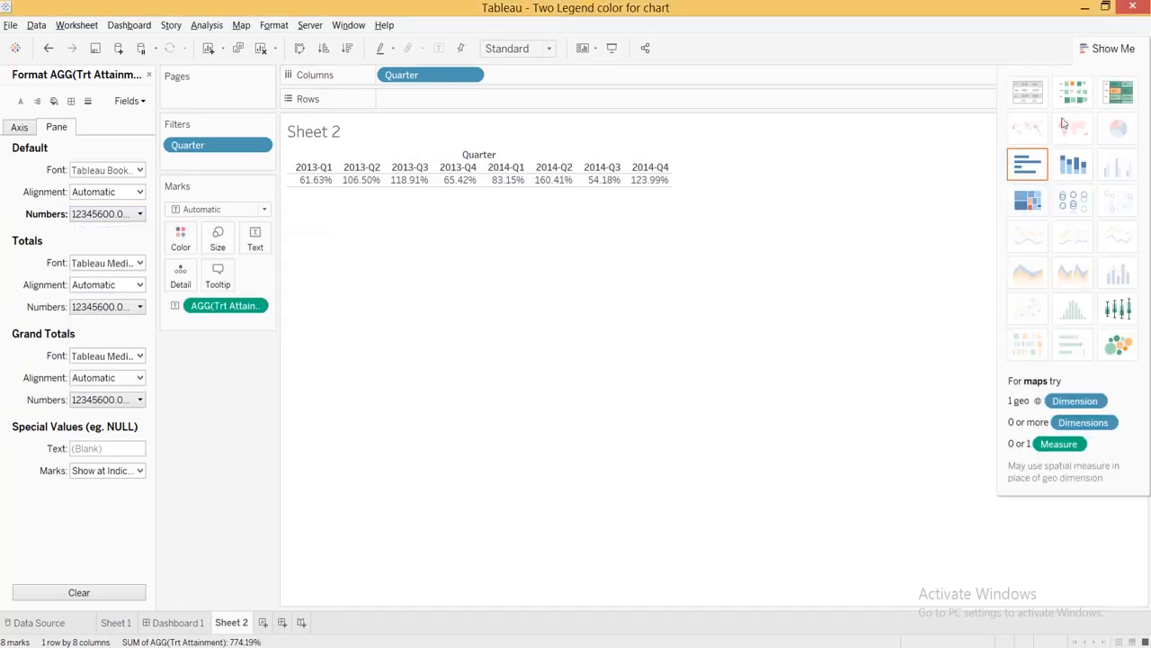
pyautogui.click(1039, 162)
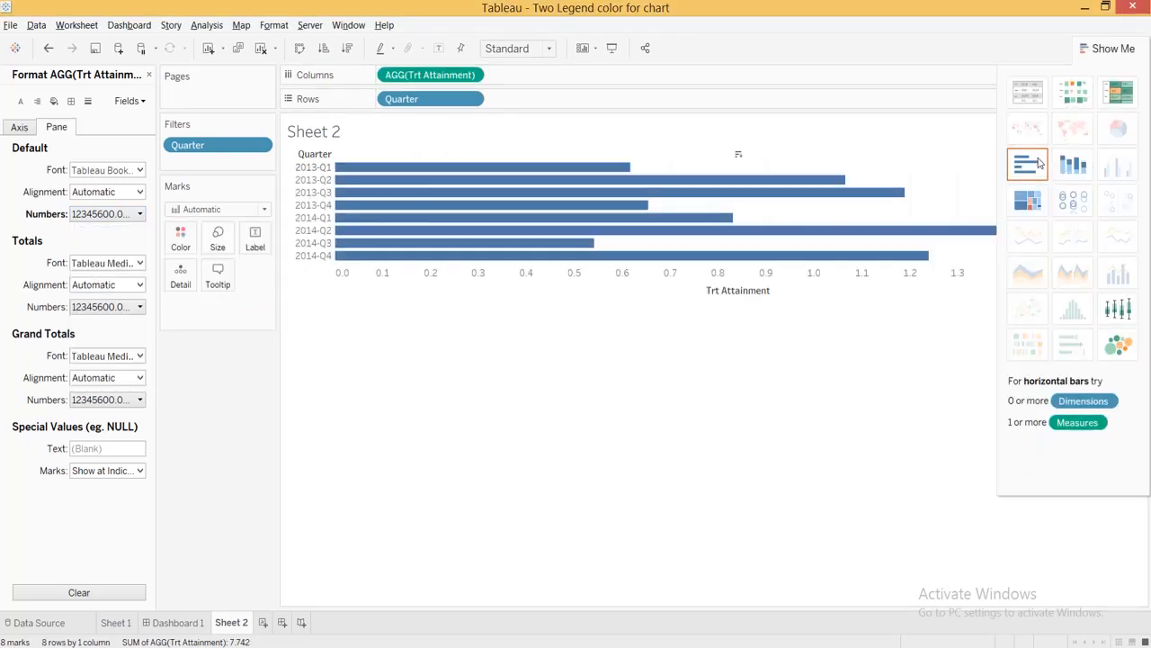
pyautogui.click(302, 48)
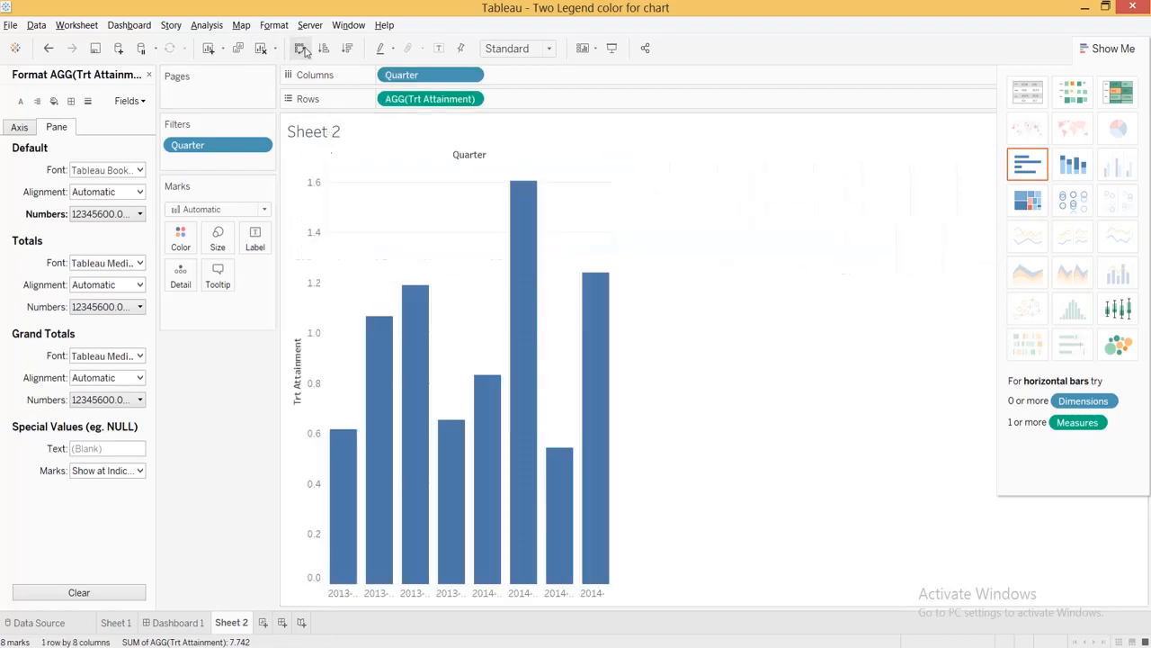
# Step: Fit the bar chart to Entire View and turn on mark labels for the bars
pyautogui.click(520, 51)
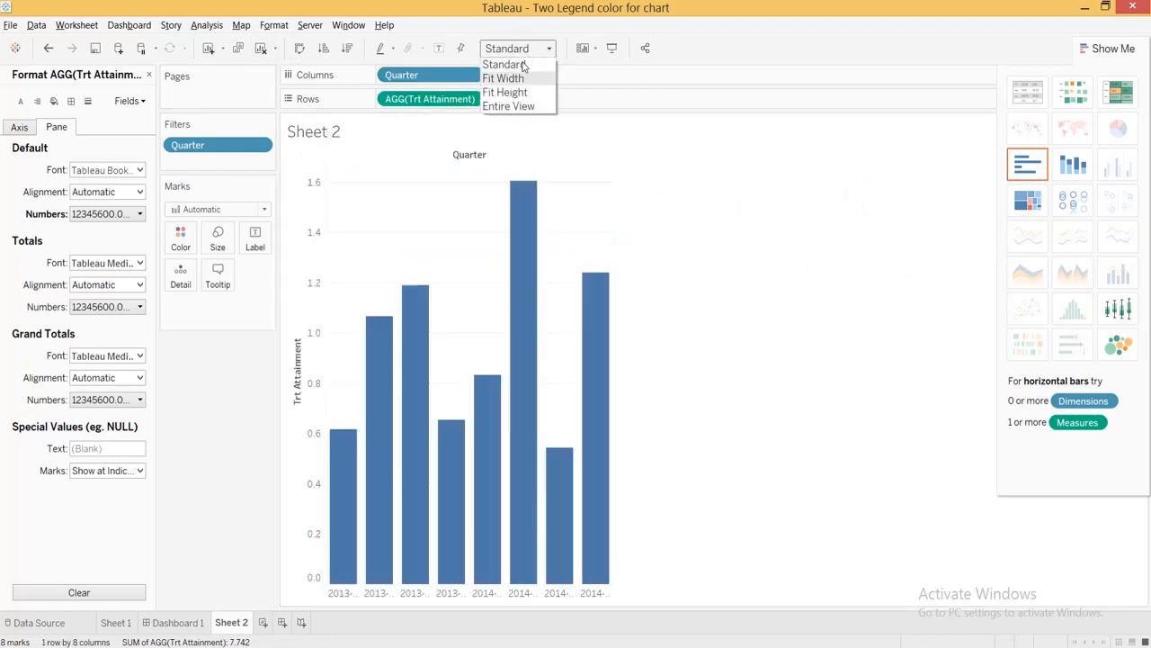
pyautogui.click(518, 108)
pyautogui.click(1106, 49)
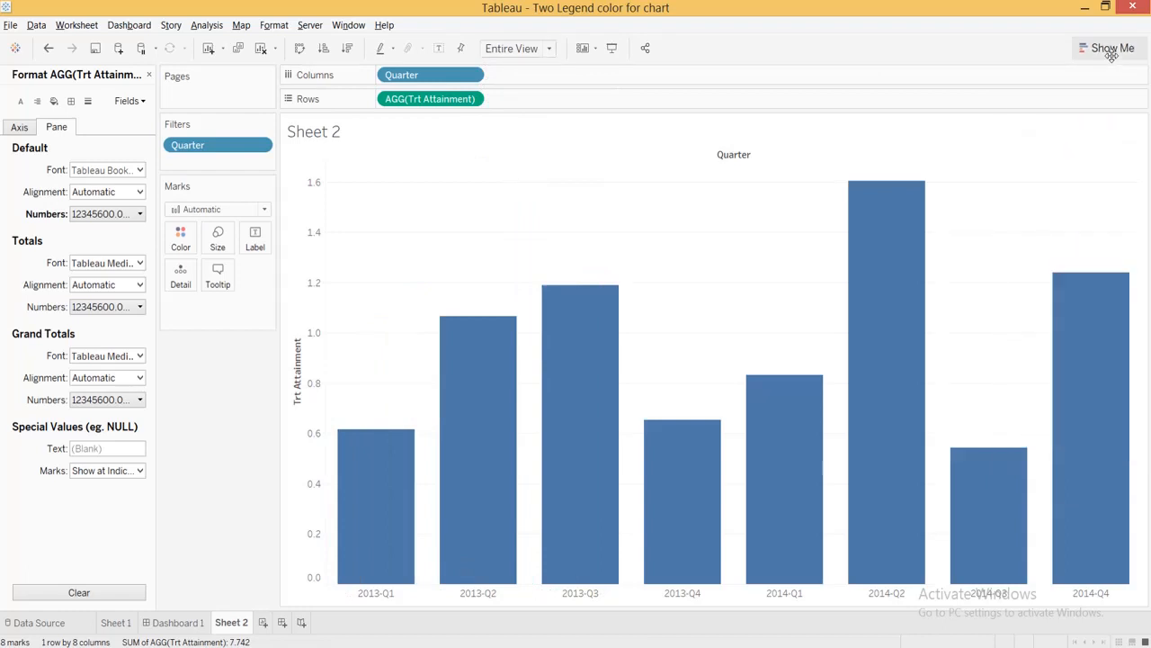
pyautogui.click(148, 75)
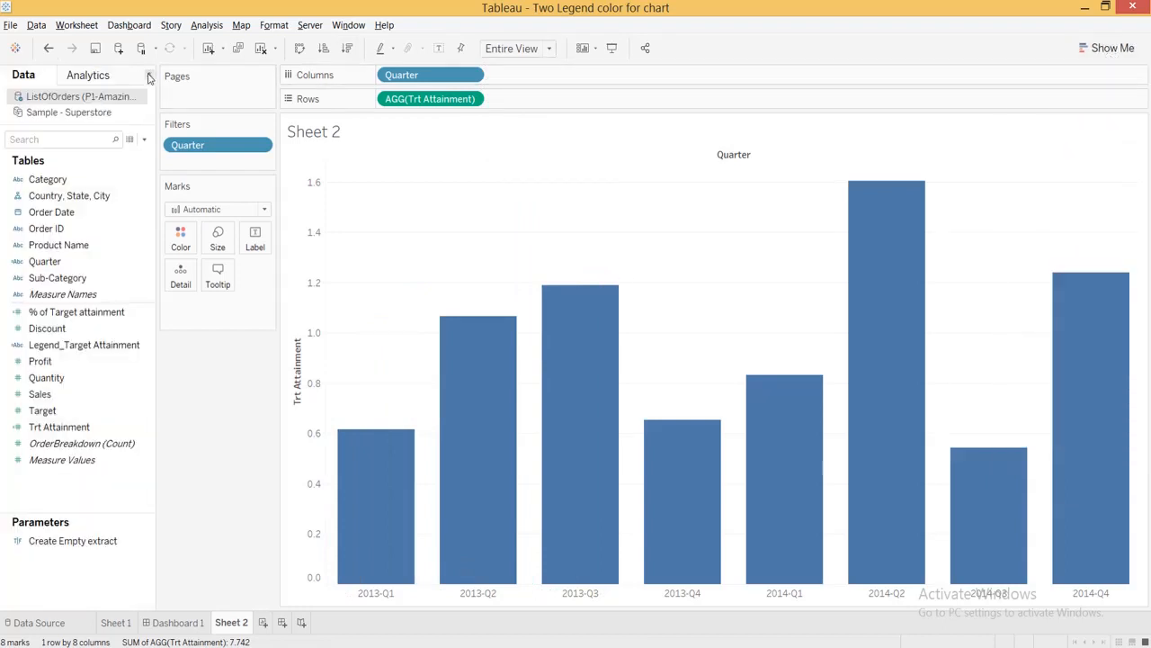
pyautogui.click(255, 238)
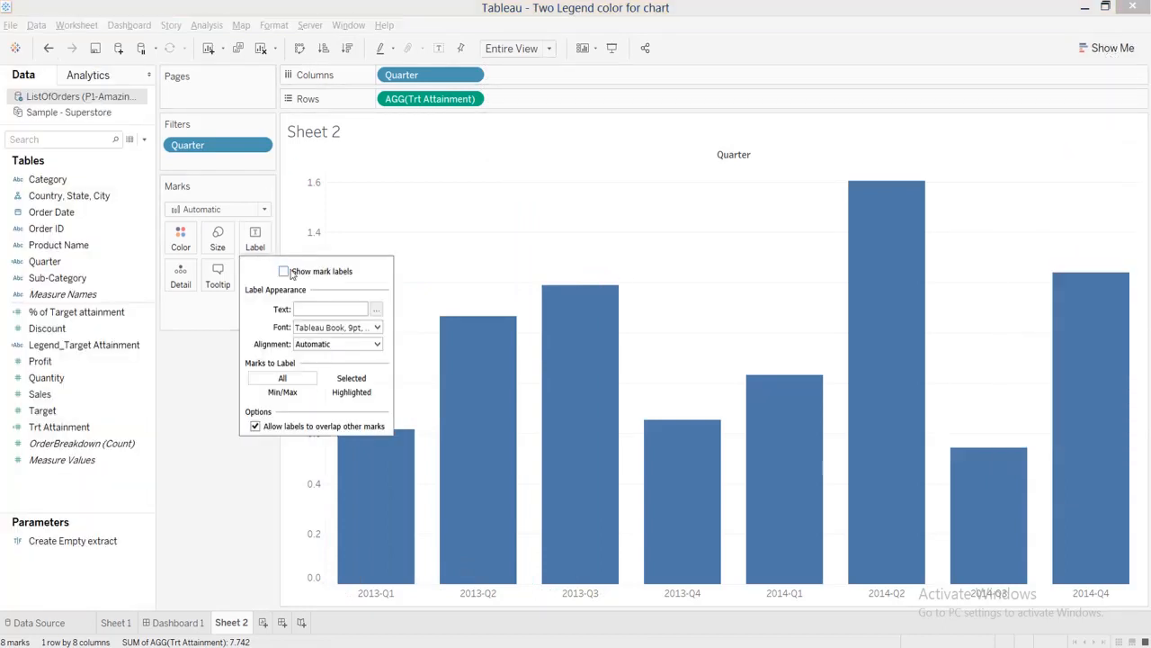
pyautogui.click(284, 271)
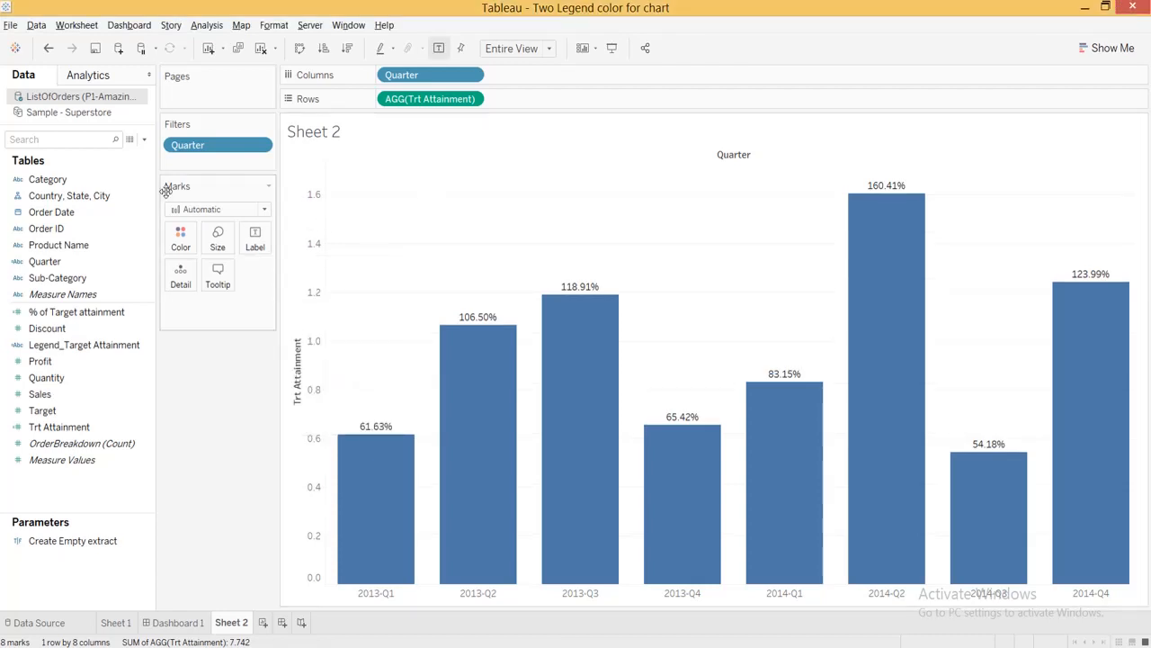
# Step: Create a new calculated field and name it "Legend Attainment"
pyautogui.click(143, 139)
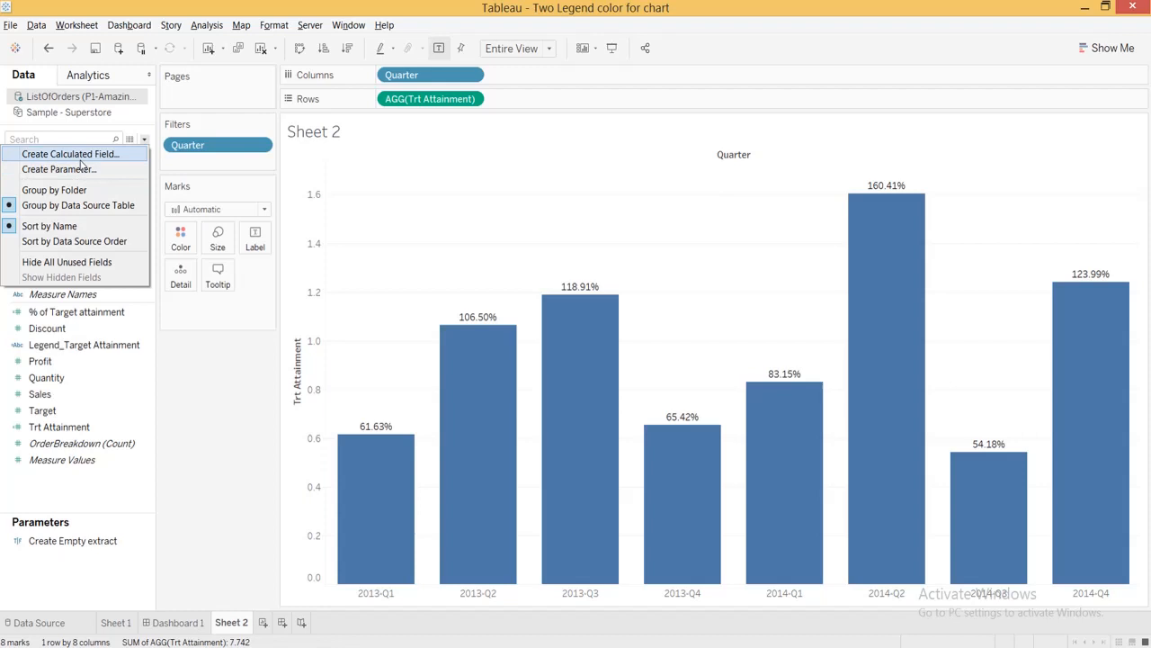
pyautogui.click(81, 158)
pyautogui.write('L')
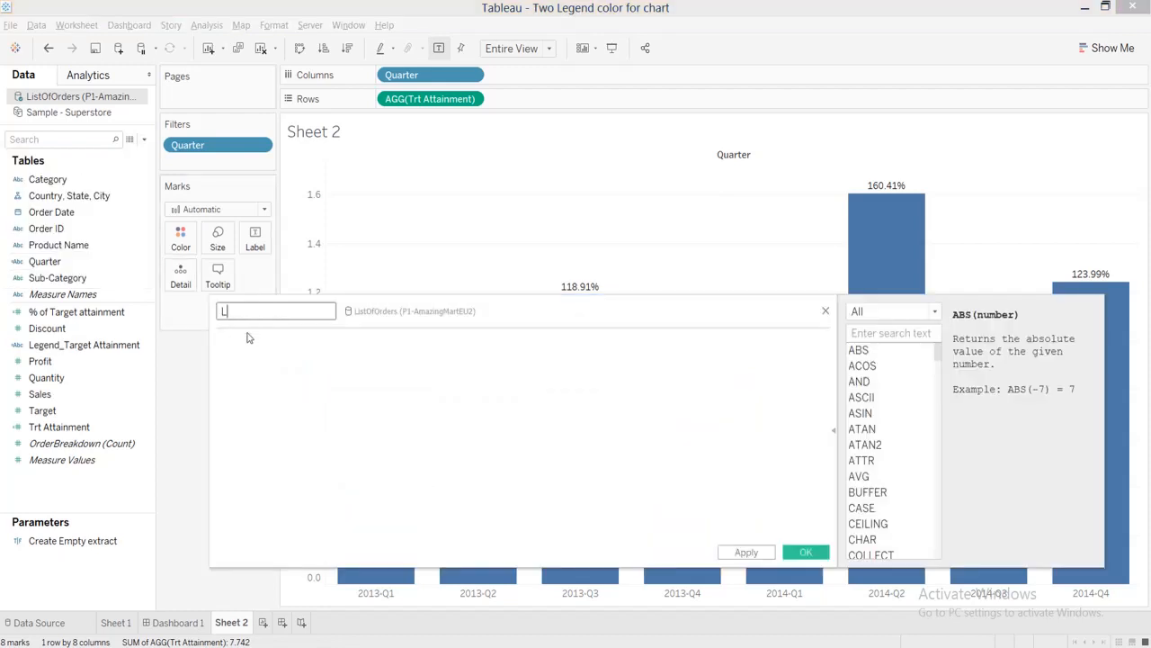
pyautogui.write('egend Attainment')
pyautogui.click(261, 339)
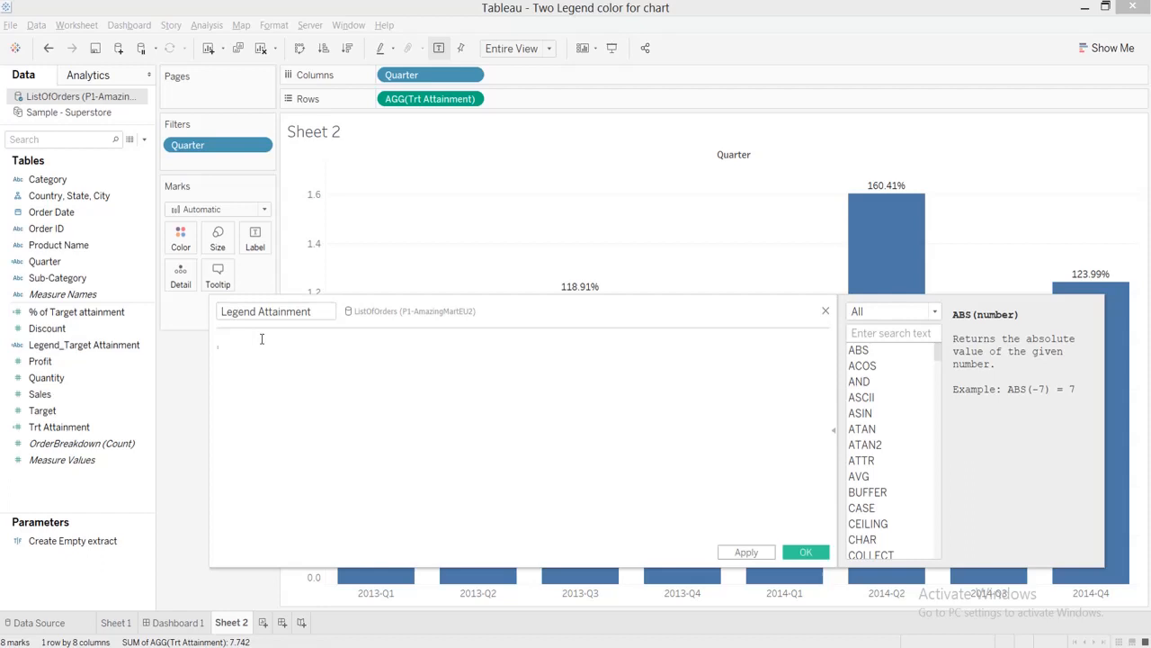
# Step: Begin the Legend Attainment formula with the condition IF QUARTER([Order Date])=2 THEN
pyautogui.write('IF')
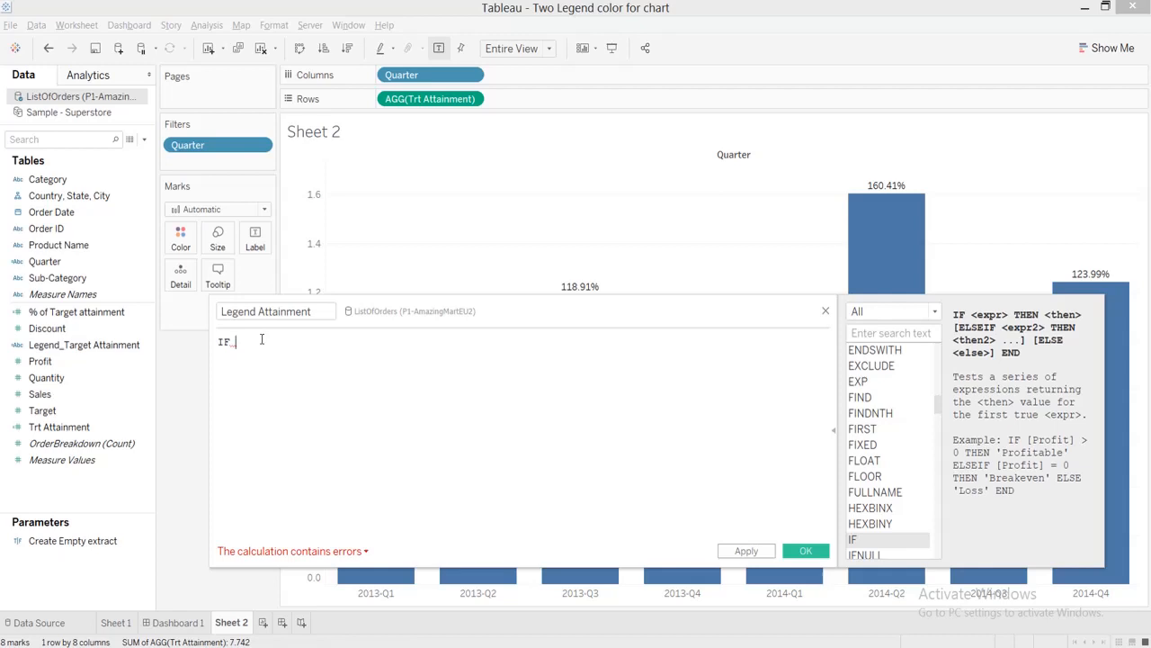
pyautogui.write('qu')
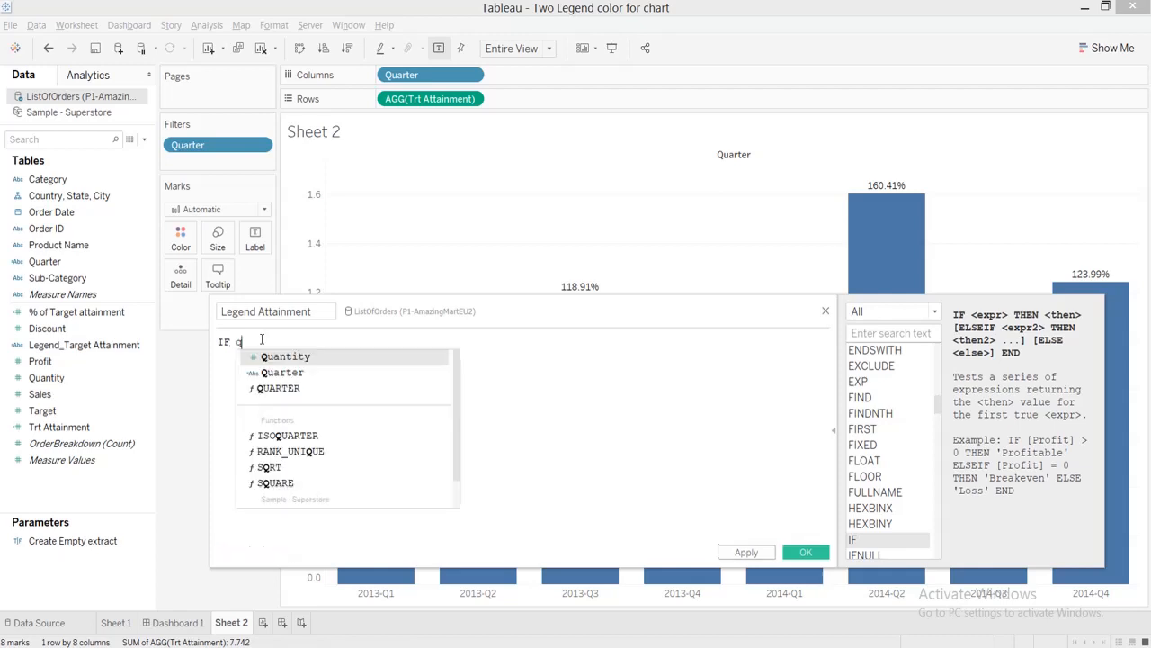
pyautogui.click(274, 389)
pyautogui.press('Left')
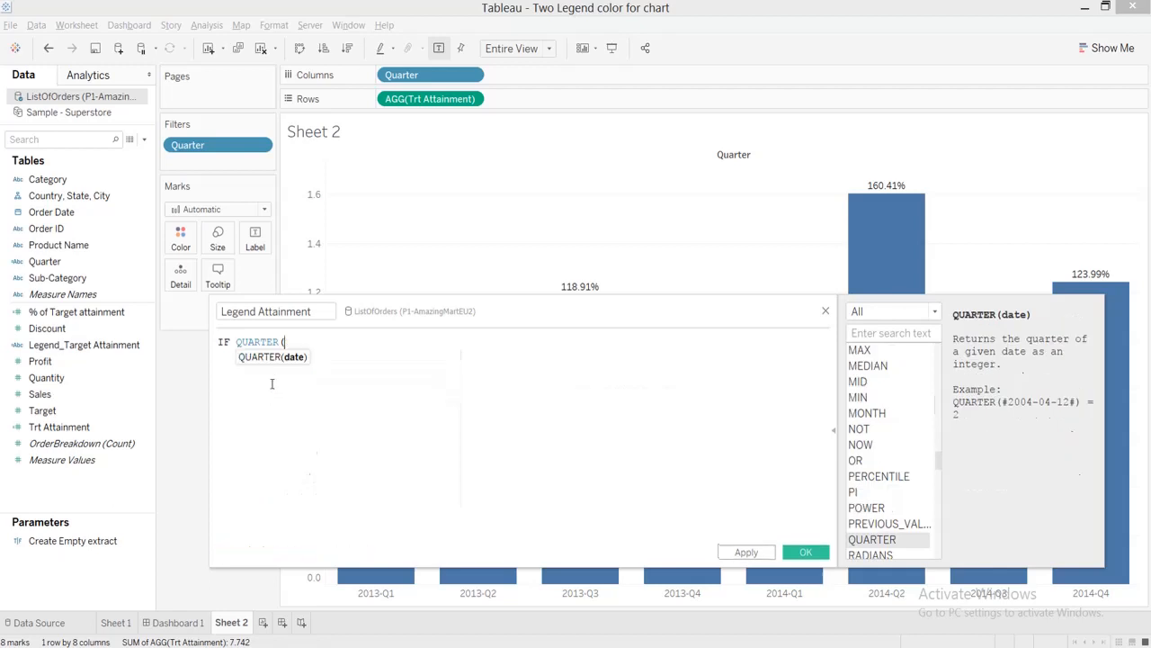
pyautogui.write('or')
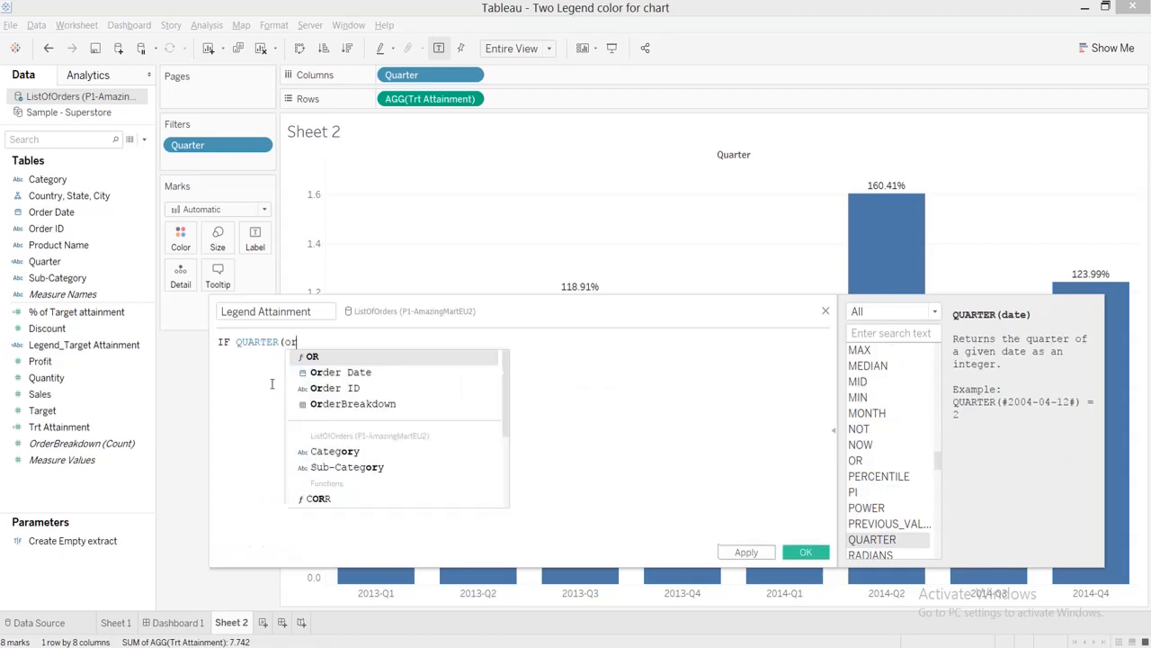
pyautogui.click(326, 372)
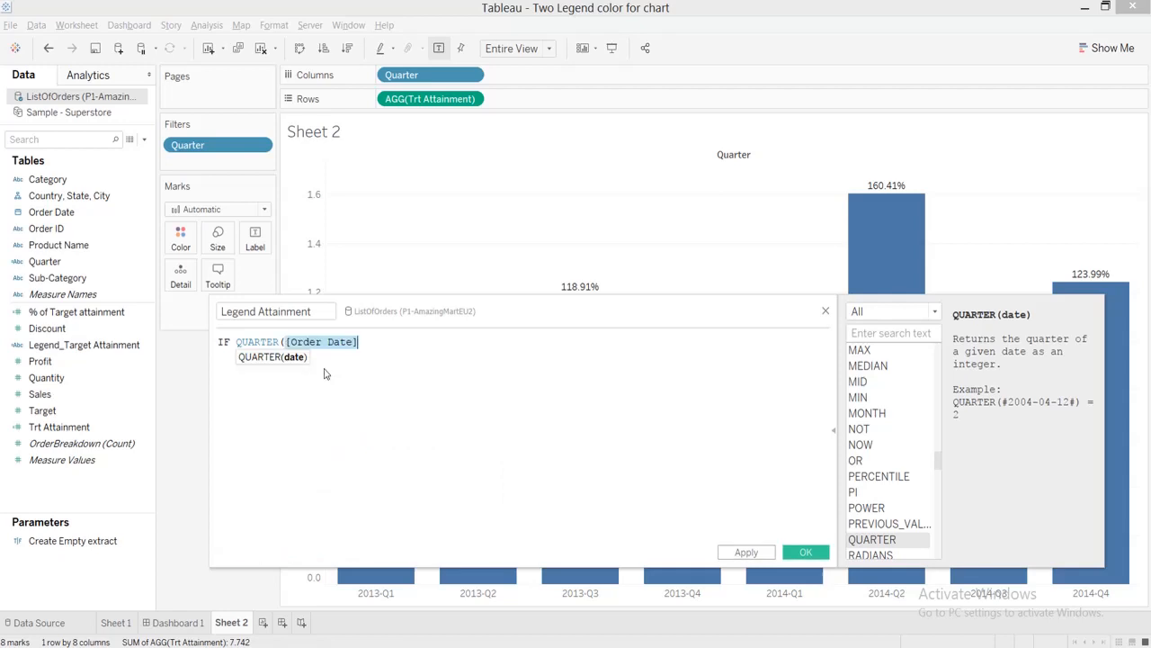
pyautogui.write(')')
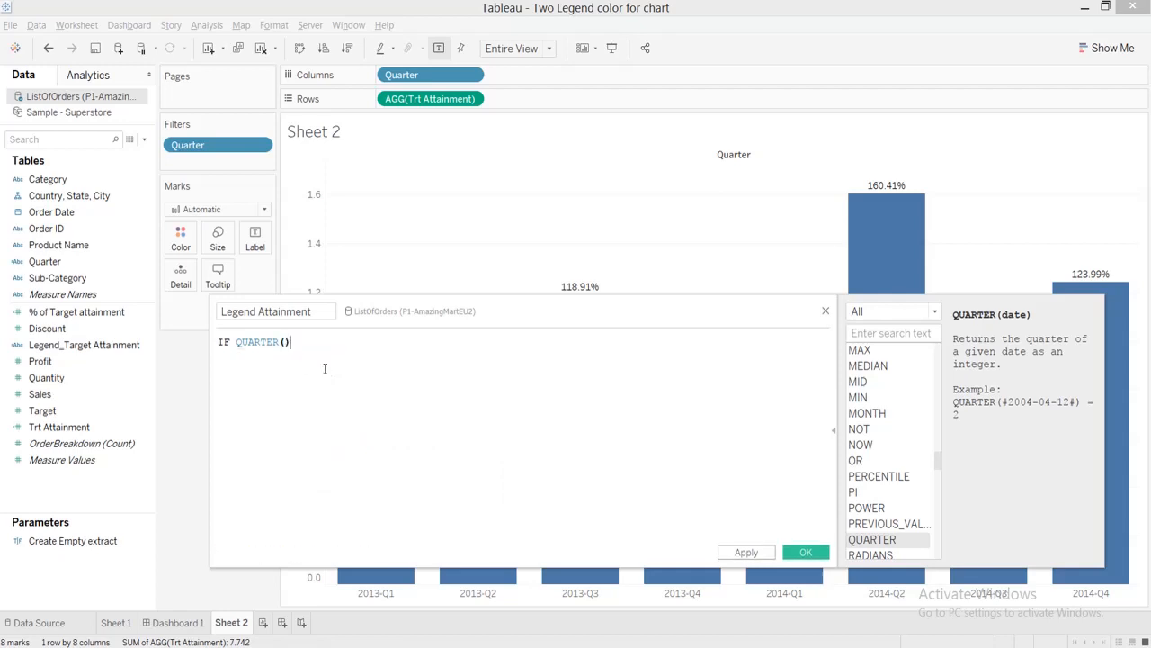
pyautogui.press('BackSpace')
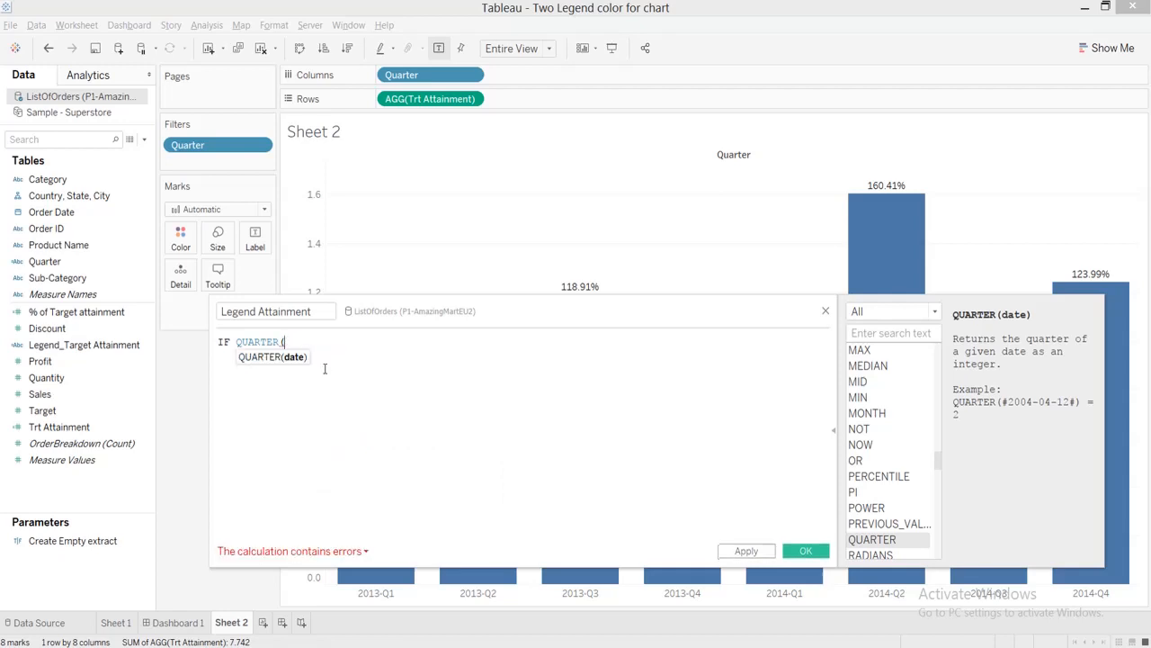
pyautogui.write(')')
pyautogui.press('BackSpace')
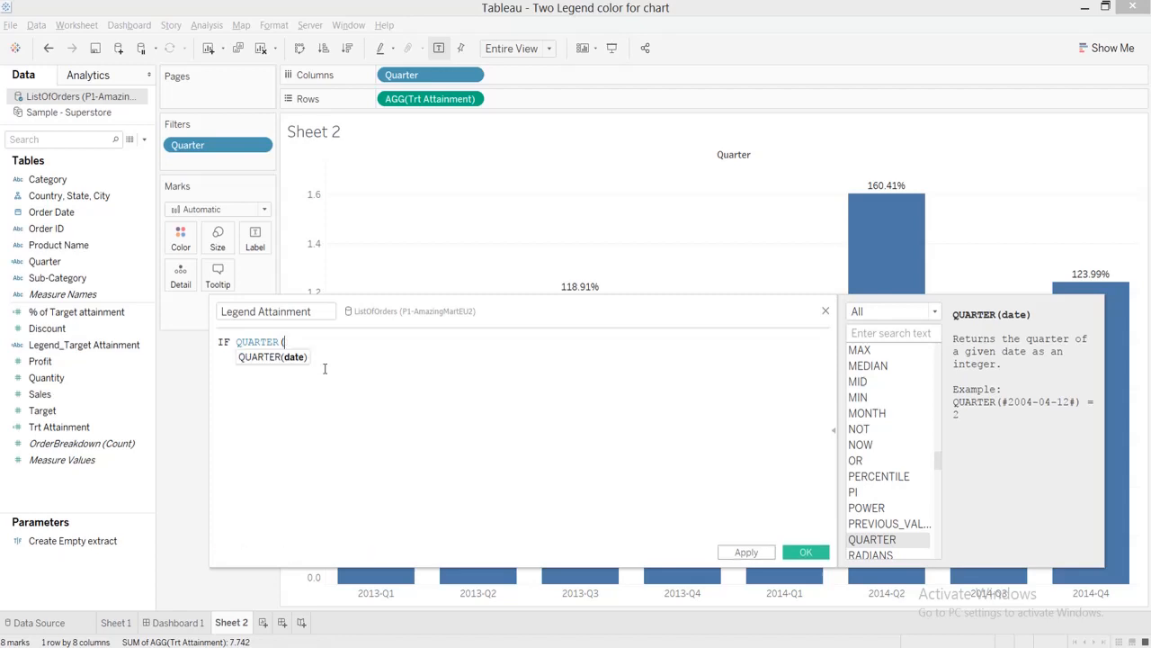
pyautogui.write('or')
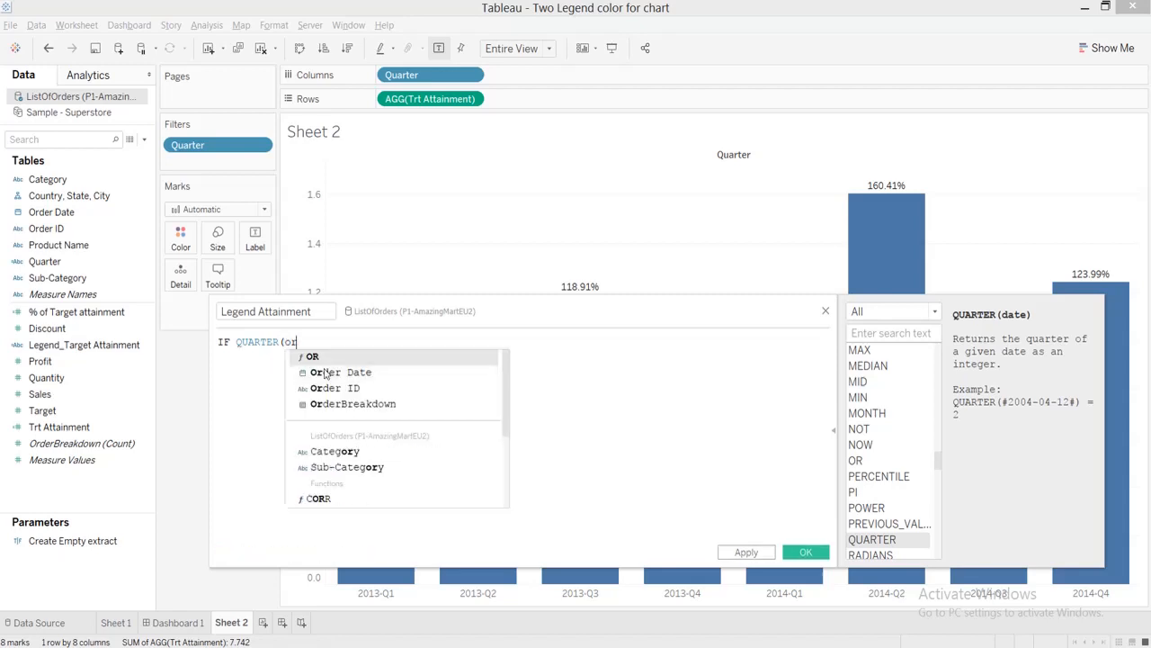
pyautogui.doubleClick(325, 372)
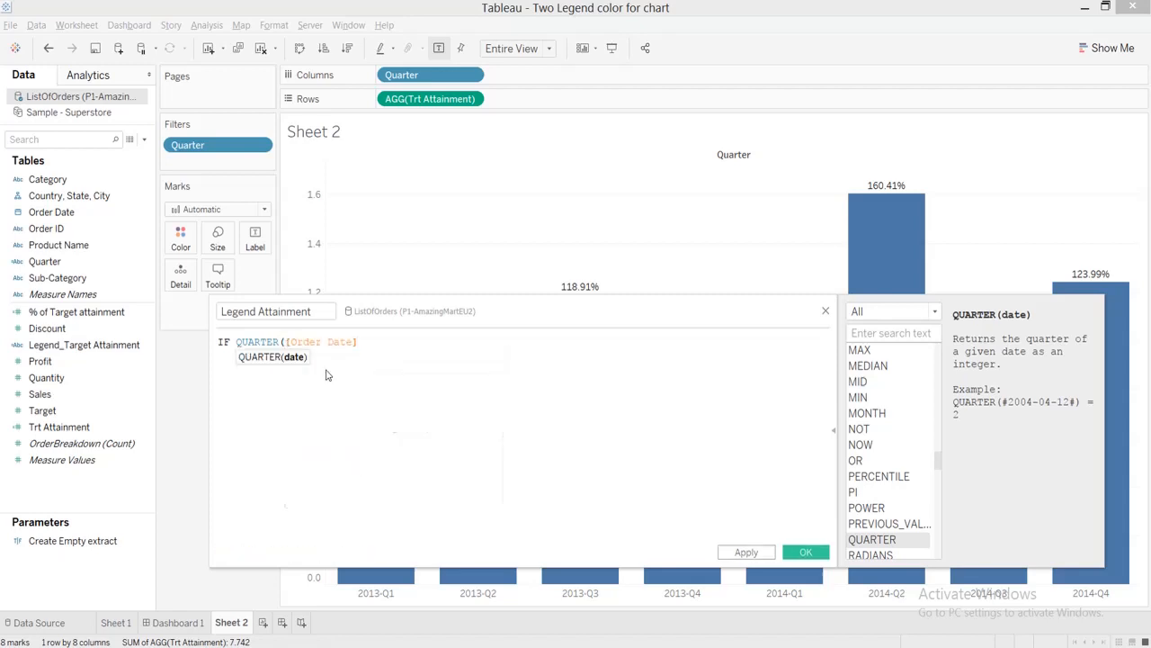
pyautogui.write(')=')
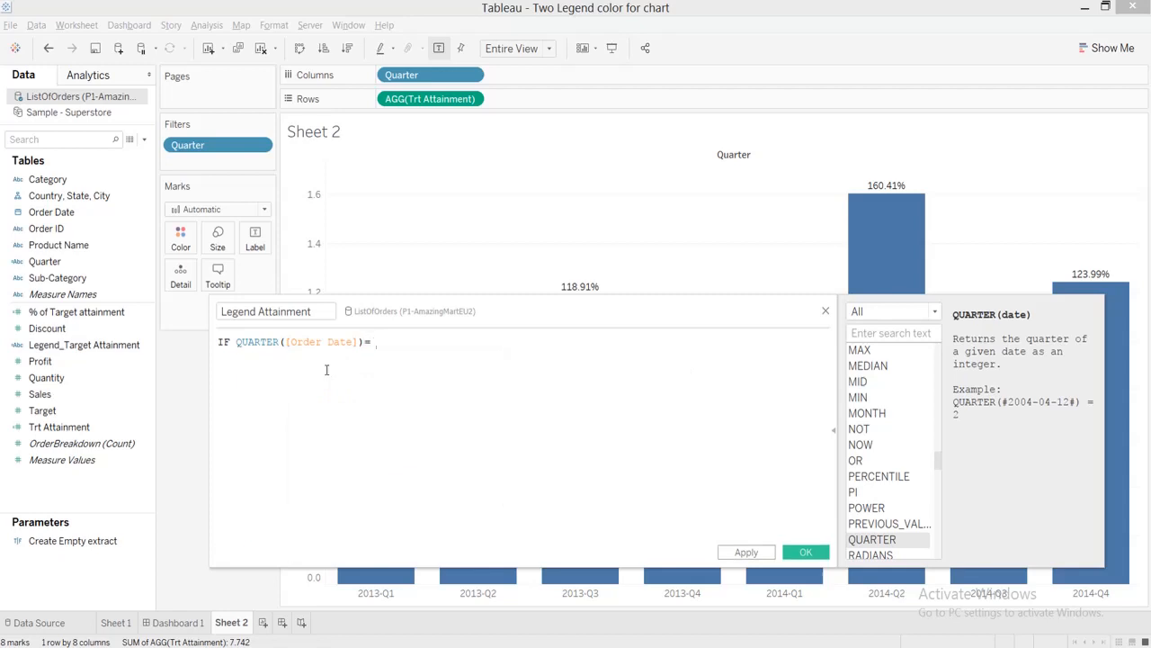
pyautogui.write('2')
pyautogui.press('Return')
pyautogui.write('THEN')
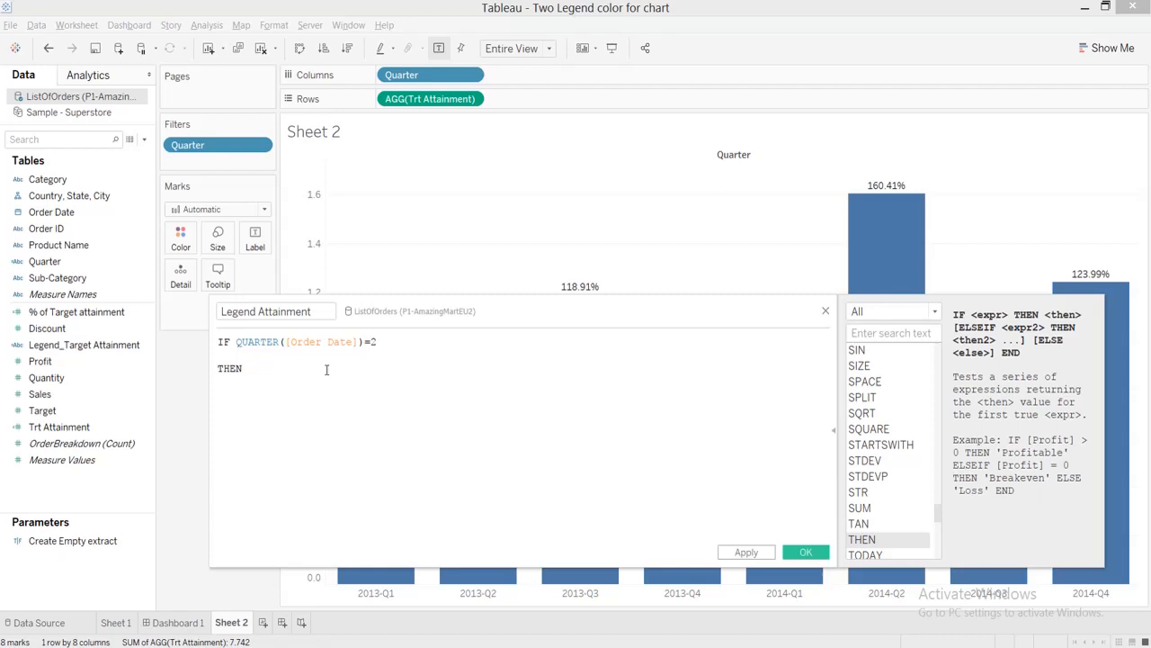
# Step: Add the nested condition IF [Trt Attainment]>.8 THEN ">80%" below the Q2 test
pyautogui.press('Return')
pyautogui.write('IF')
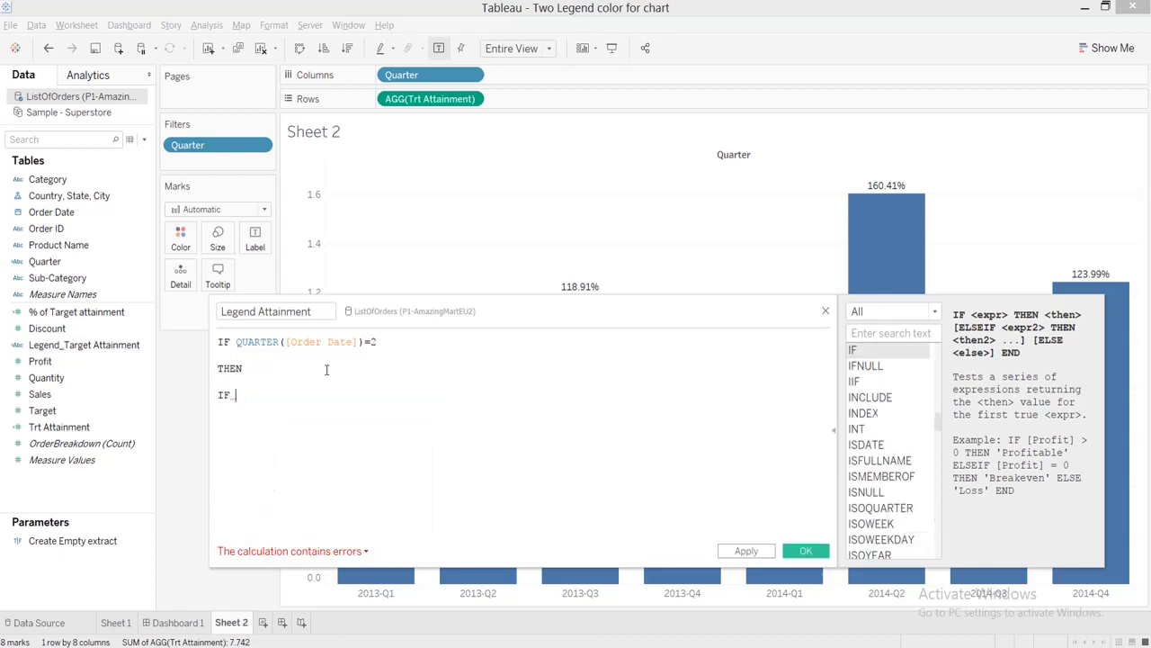
pyautogui.click(58, 427)
pyautogui.moveTo(59, 426); pyautogui.dragTo(274, 413)
pyautogui.write('>')
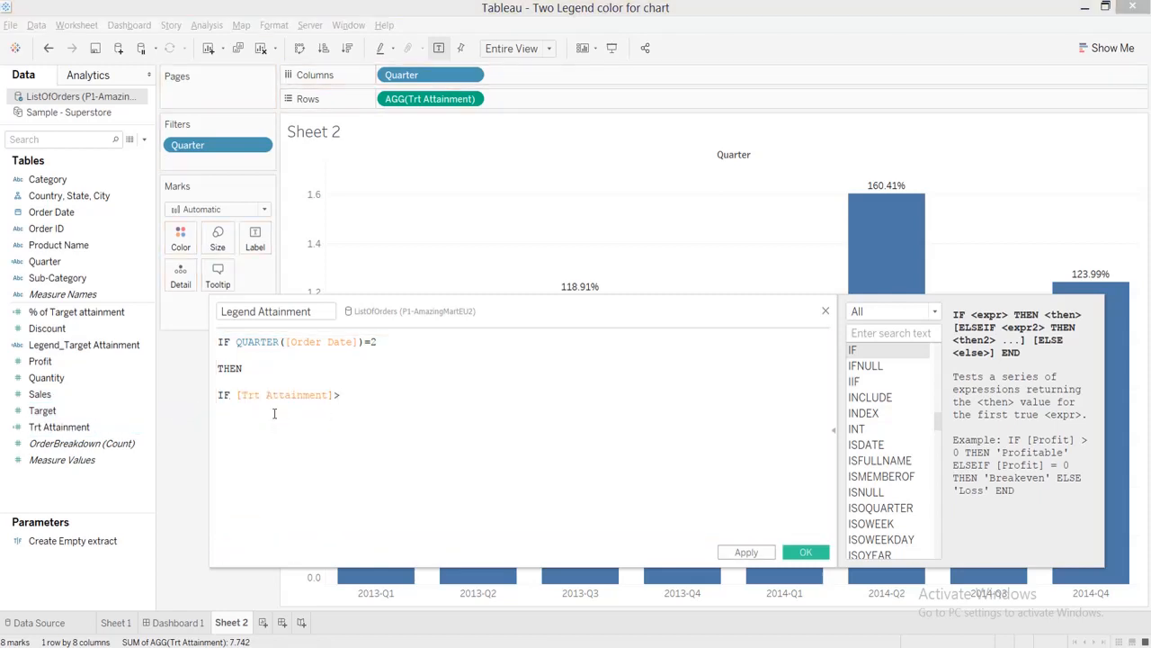
pyautogui.write('.8 THEN')
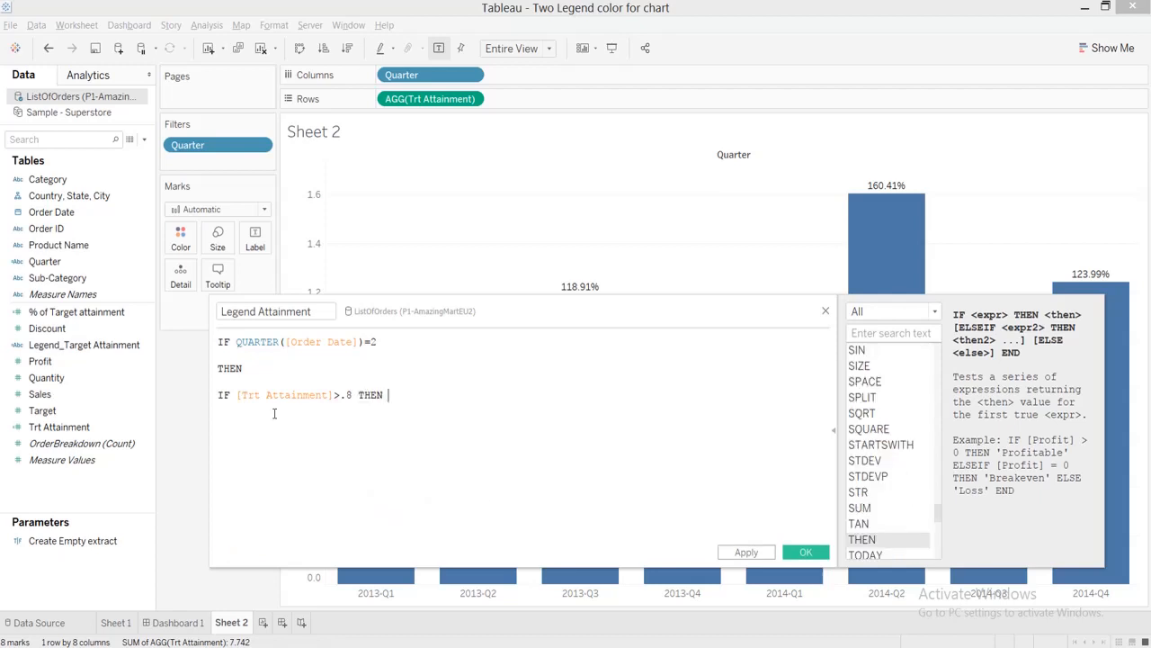
pyautogui.write(' ">80%"')
# Step: Add an ELSEIF branch on a new line that tests [Trt Attainment]=<.8
pyautogui.press('Return')
pyautogui.write('El')
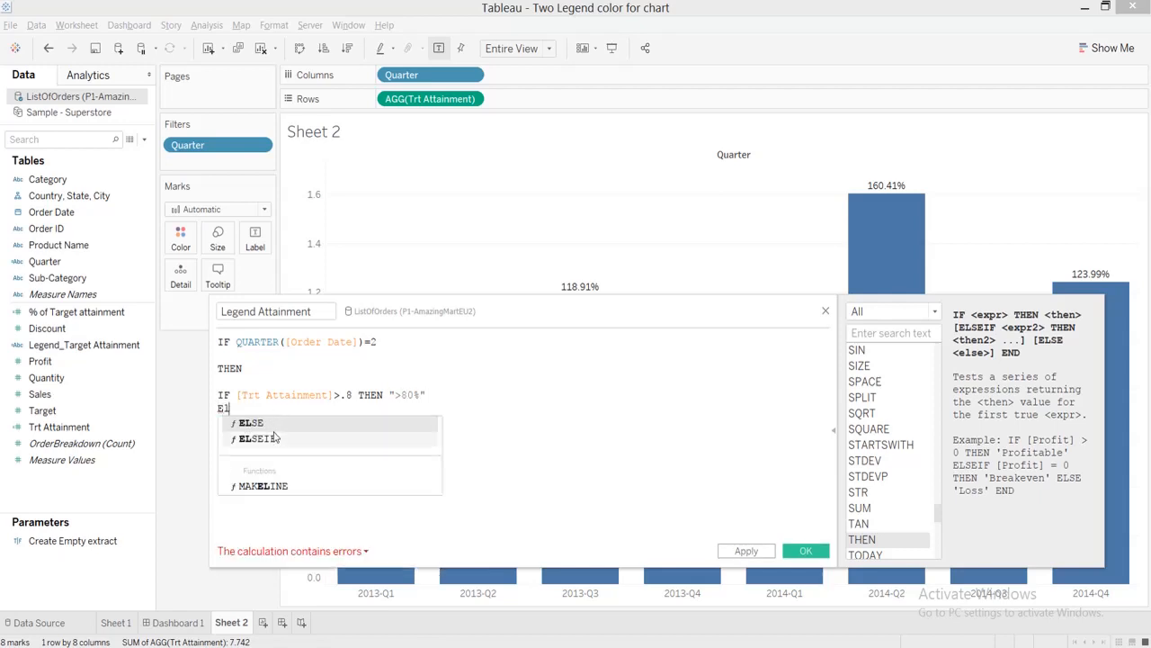
pyautogui.doubleClick(275, 438)
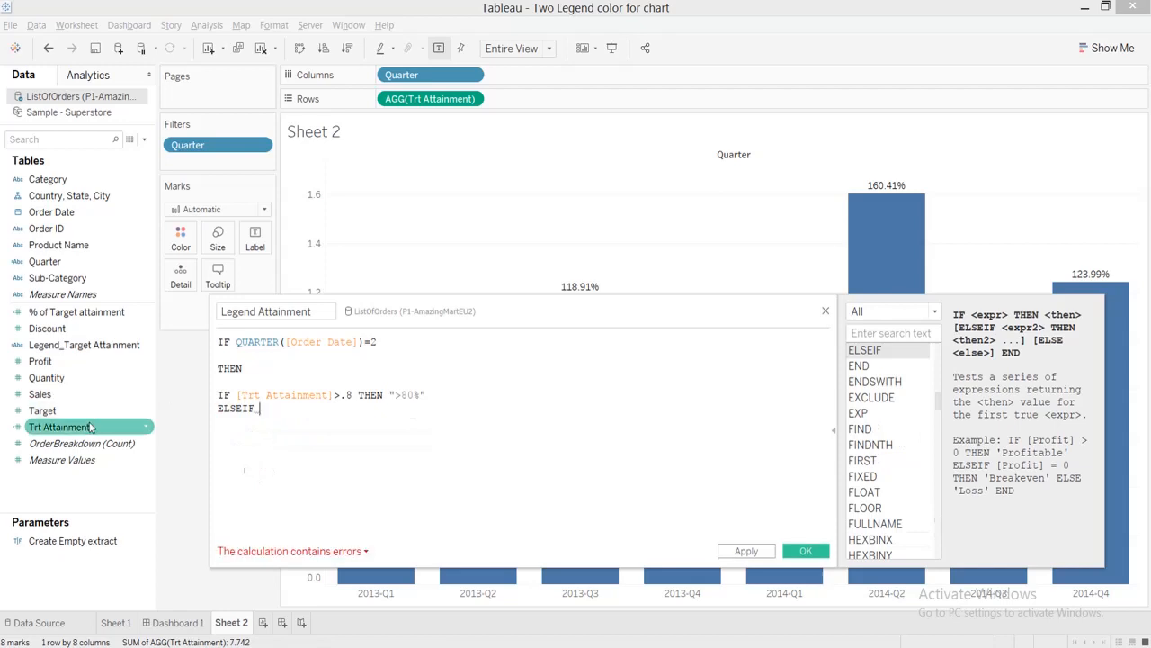
pyautogui.moveTo(93, 427); pyautogui.dragTo(288, 434)
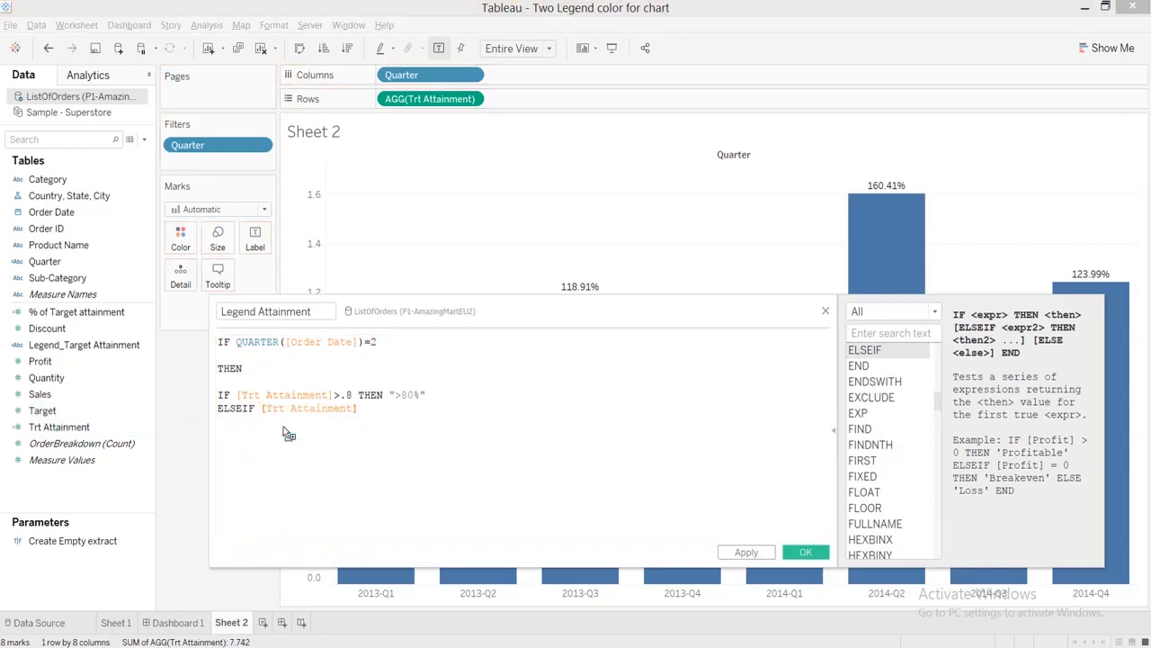
pyautogui.write('<')
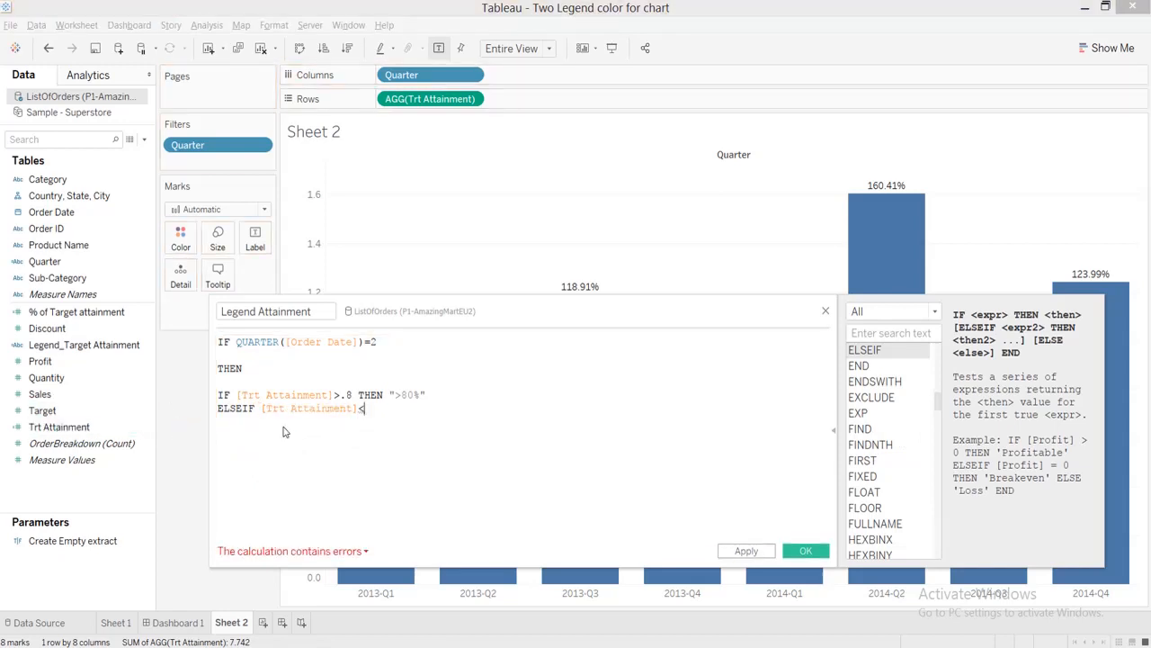
pyautogui.write('.')
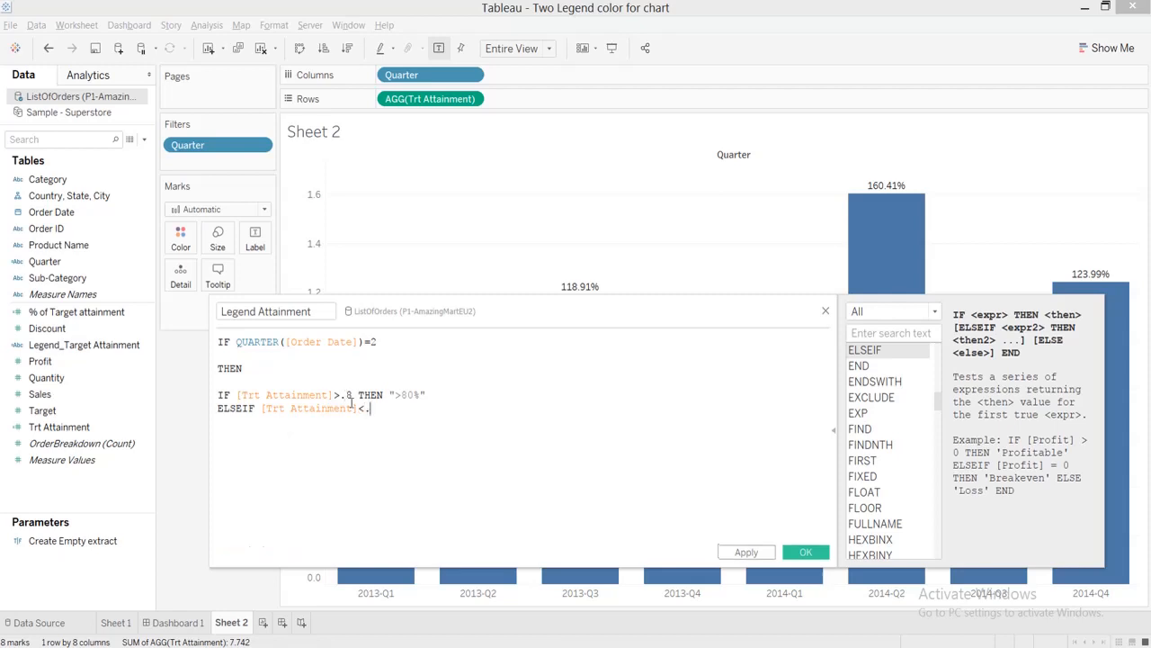
pyautogui.write('8')
# Step: Extend the ELSEIF branch with AND [Trt Attainment]>.6 THEN "80%-60%"
pyautogui.write('AND ')
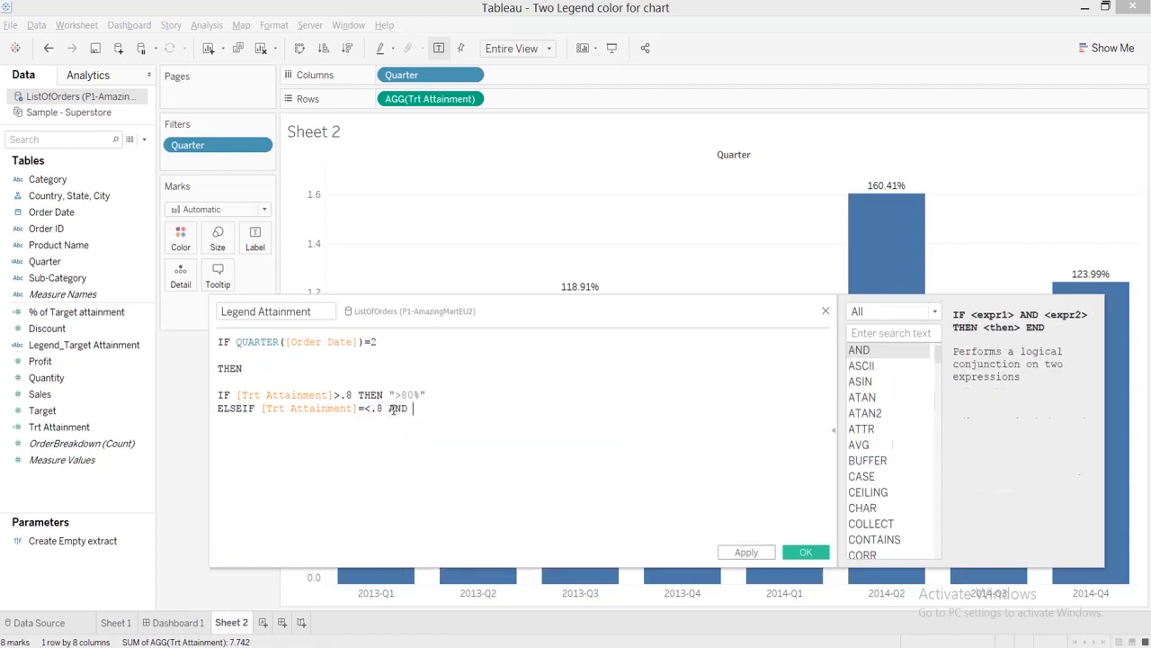
pyautogui.write('tr')
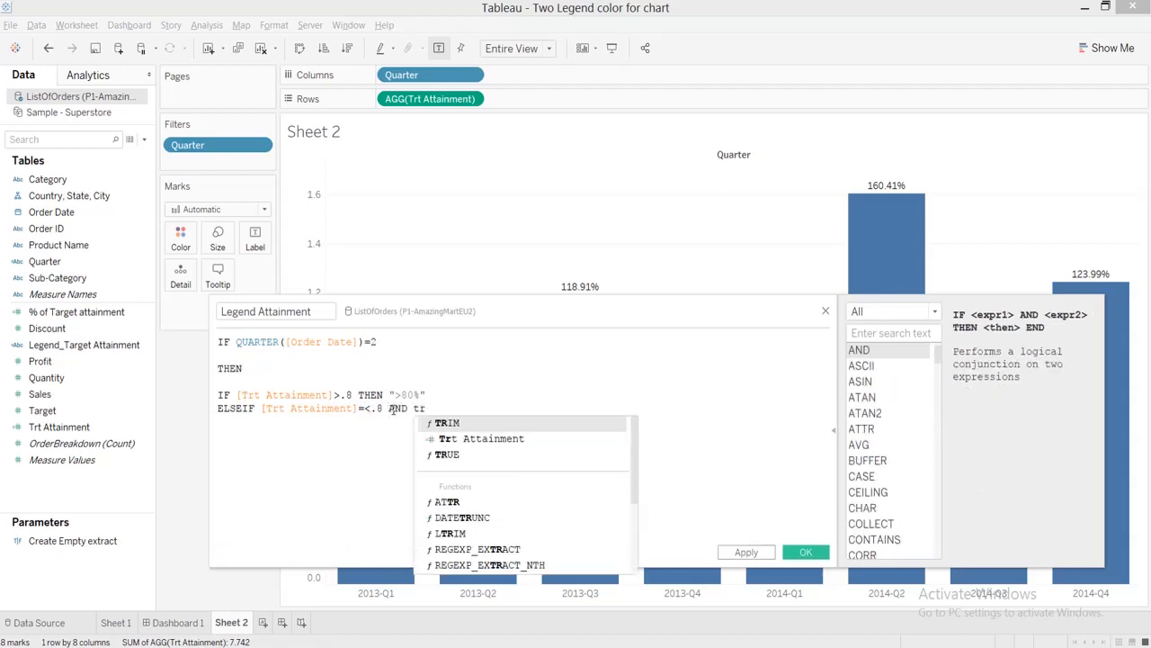
pyautogui.click(455, 438)
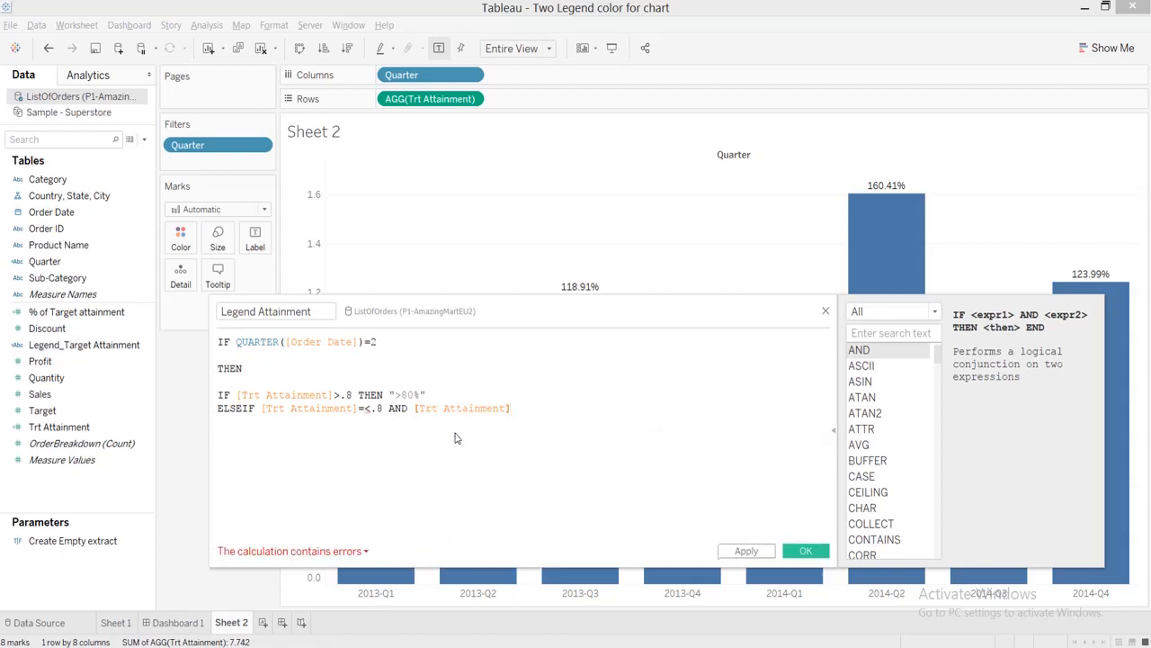
pyautogui.write('>')
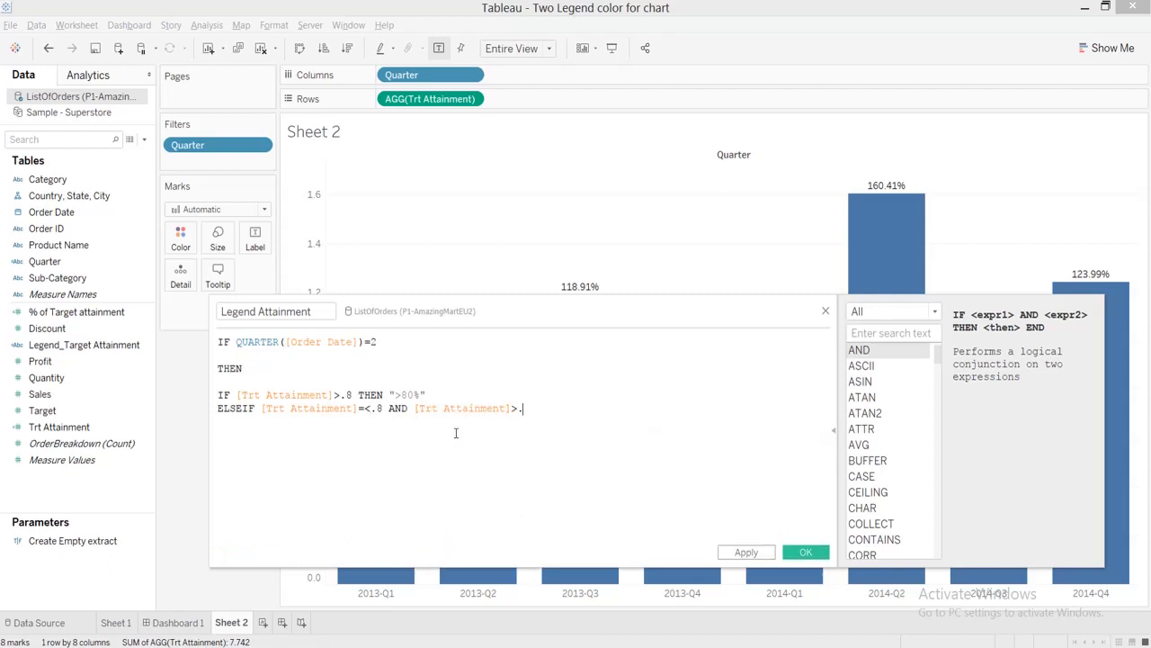
pyautogui.write('.6 THEN')
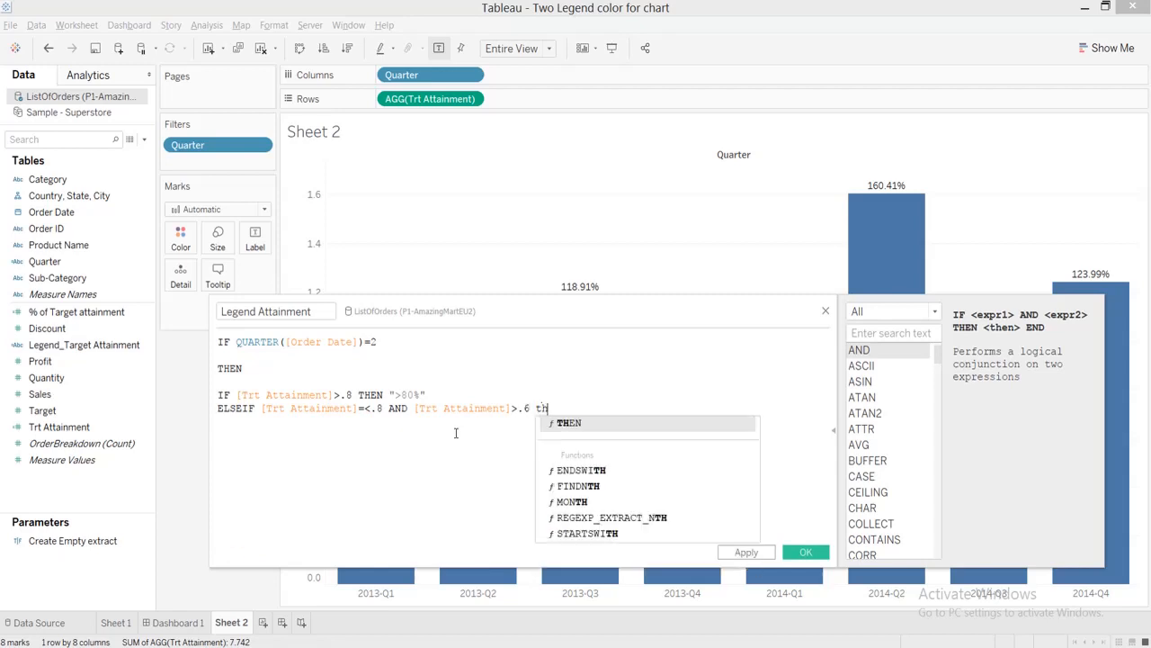
pyautogui.write(' "')
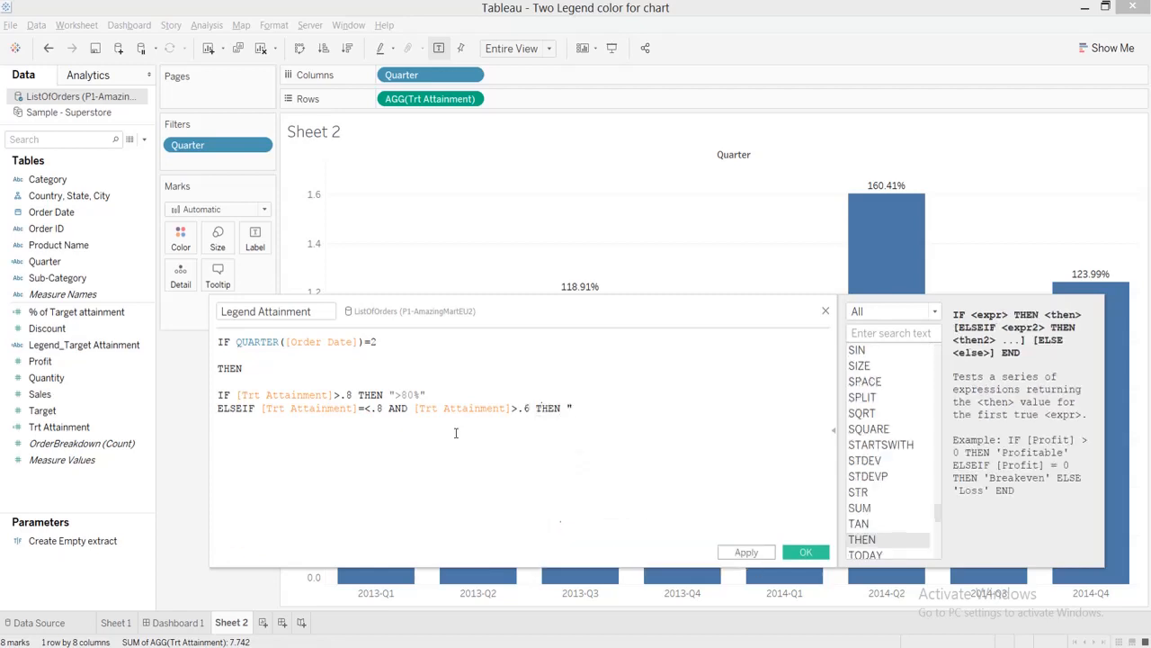
pyautogui.write('80')
pyautogui.write('%')
pyautogui.write('-60%')
pyautogui.write('"')
# Step: Add another ELSEIF branch on a new line: [Trt Attainment]<=.6 THEN "<60%"
pyautogui.press('Return')
pyautogui.write('el')
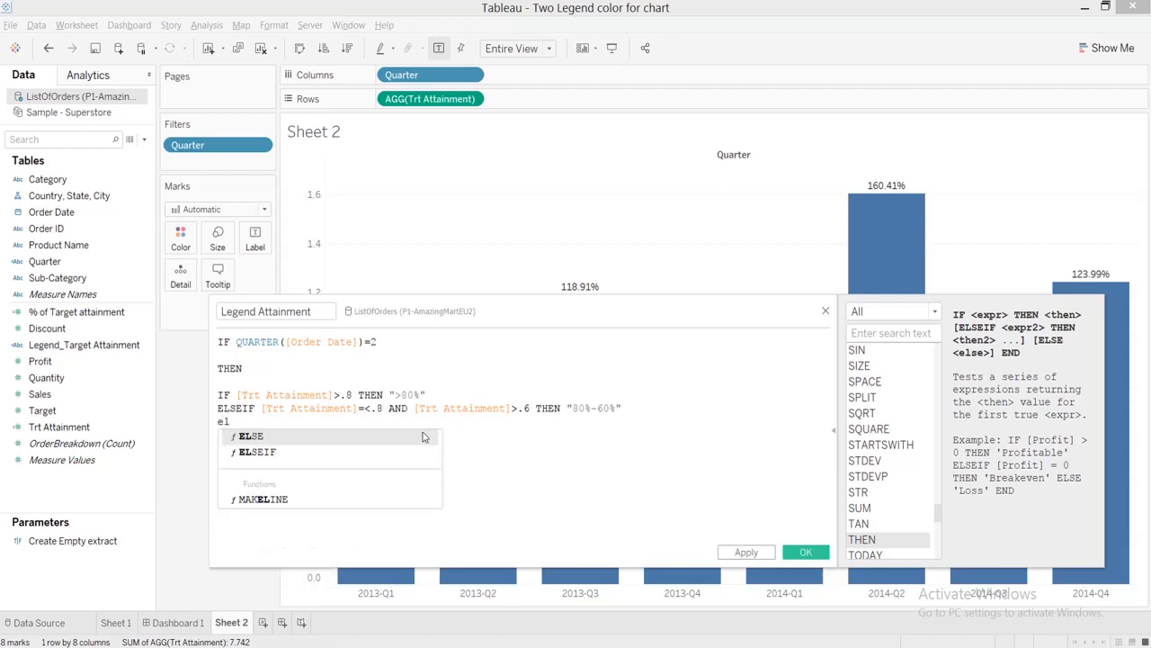
pyautogui.click(329, 454)
pyautogui.write('tr')
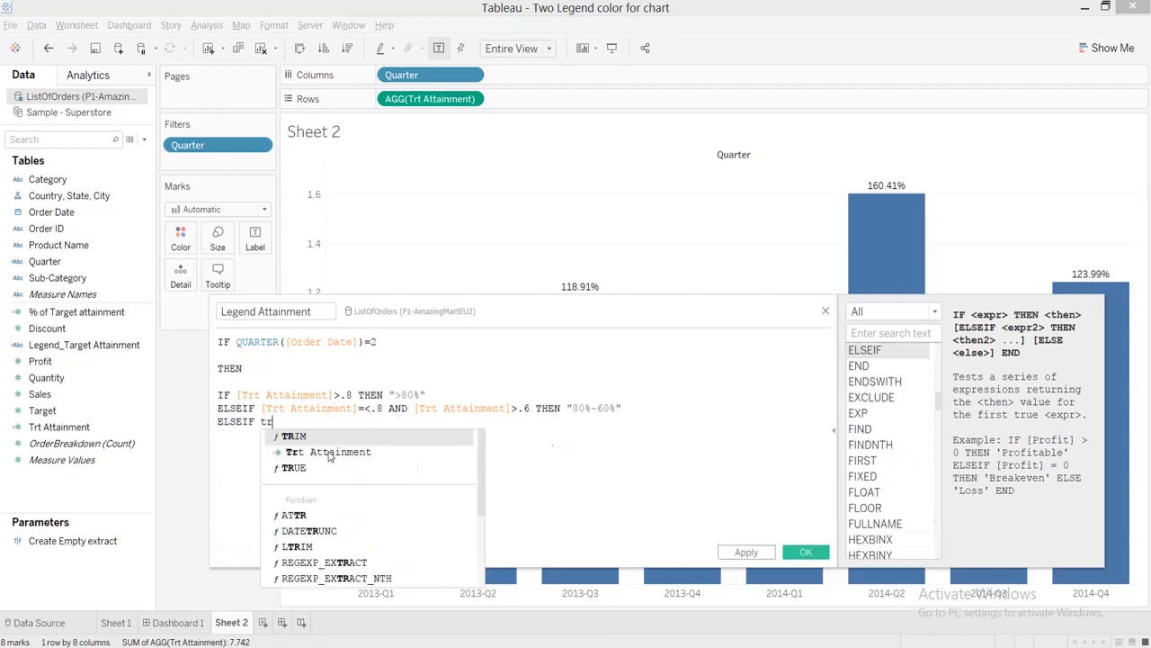
pyautogui.click(330, 452)
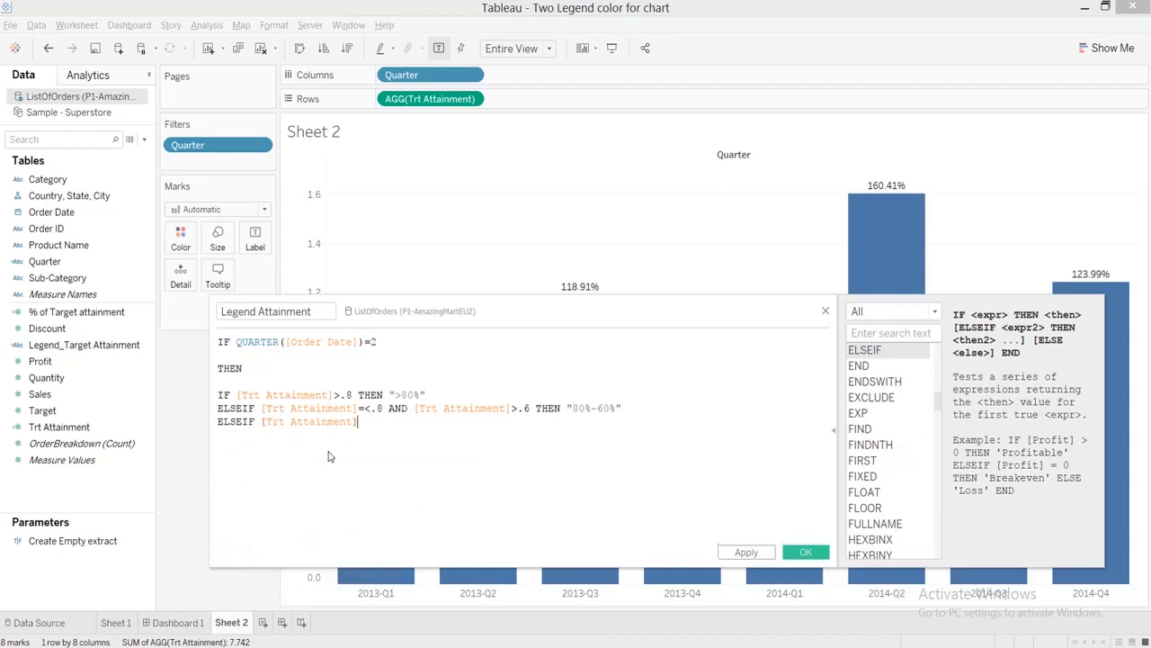
pyautogui.write('<=.6 THEN')
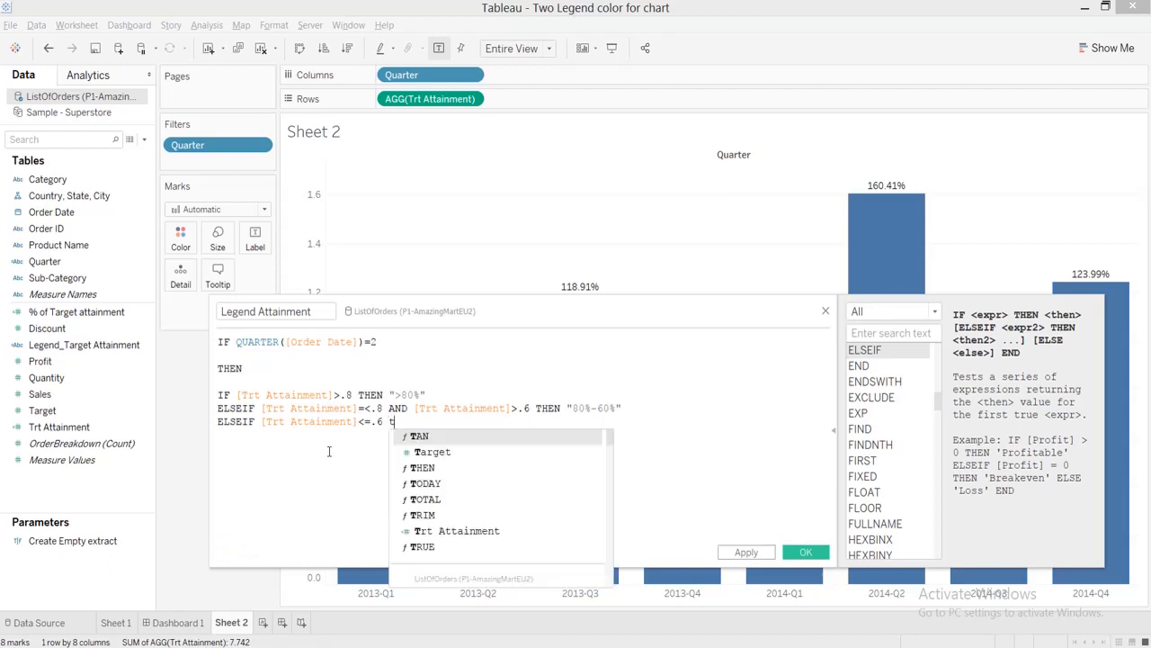
pyautogui.write(' "')
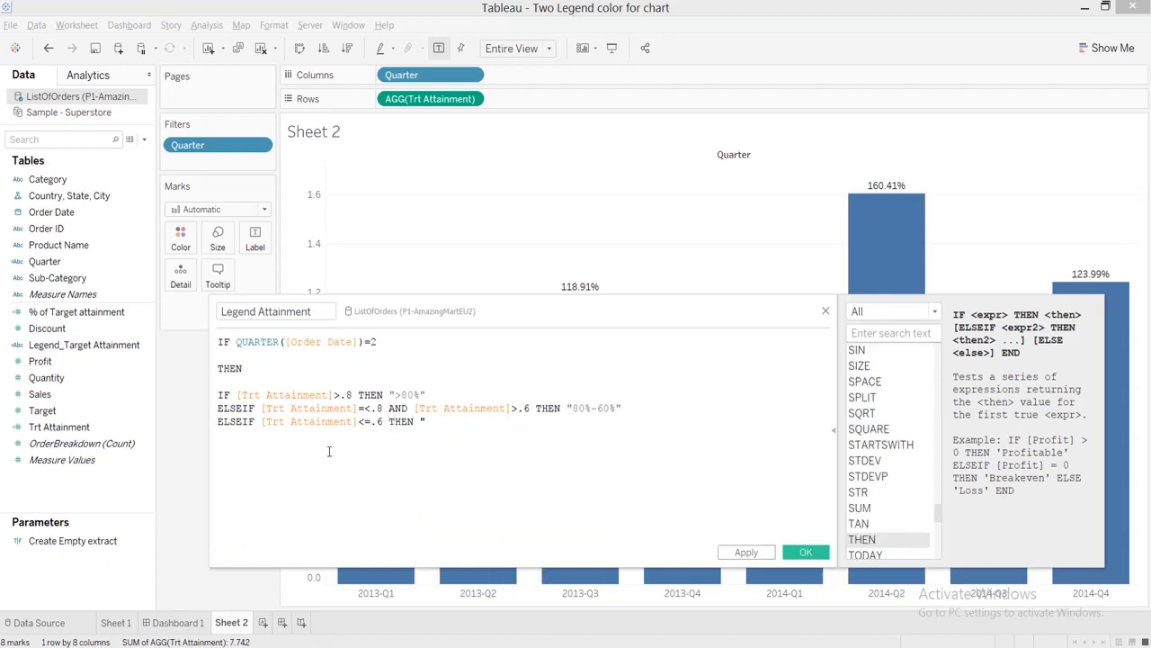
pyautogui.write('<60%"')
# Step: Close the nested Q2 condition with END and add ELSE below it, separated by a blank line
pyautogui.press('Return')
pyautogui.write('END')
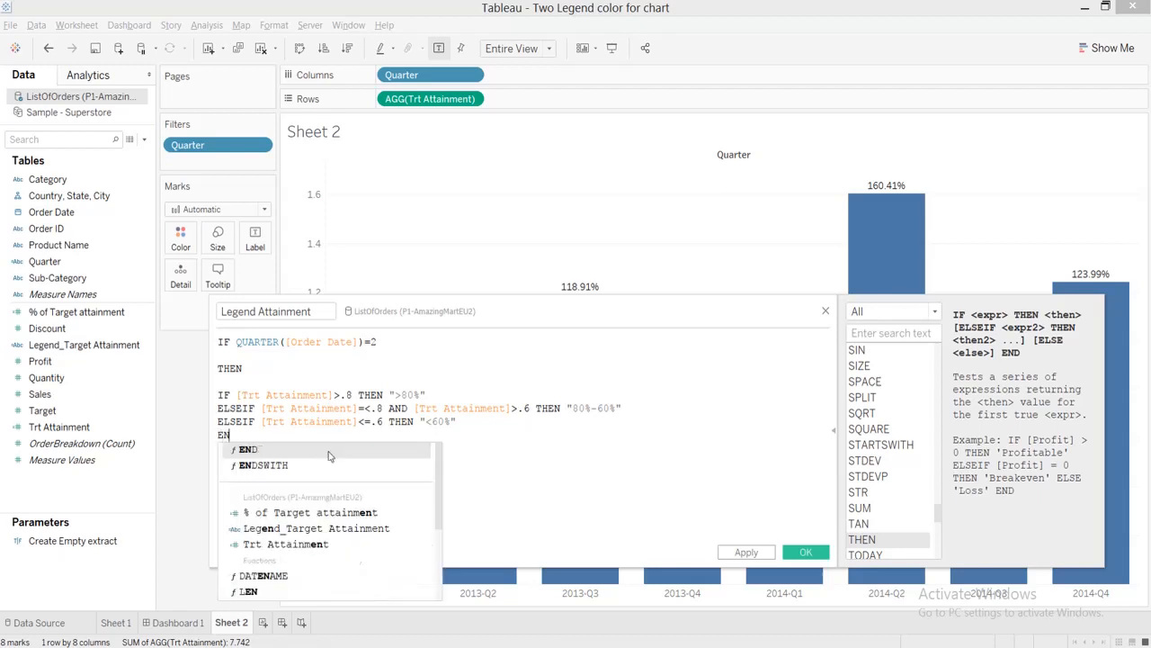
pyautogui.press('Return')
pyautogui.press('Return')
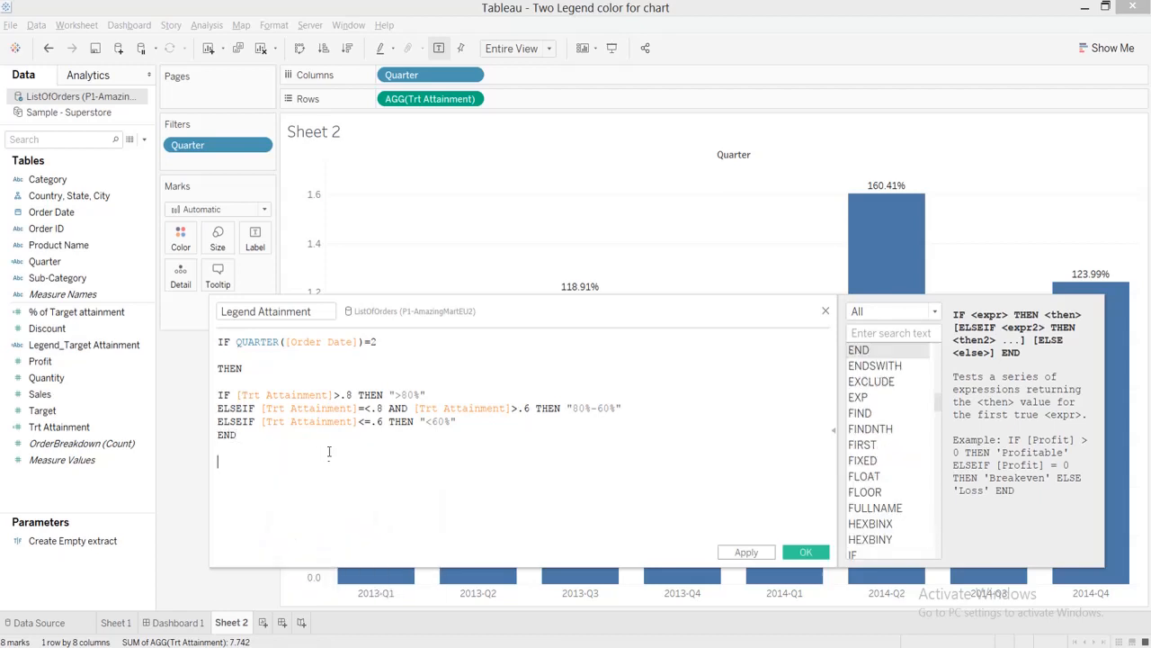
pyautogui.write('ELSE')
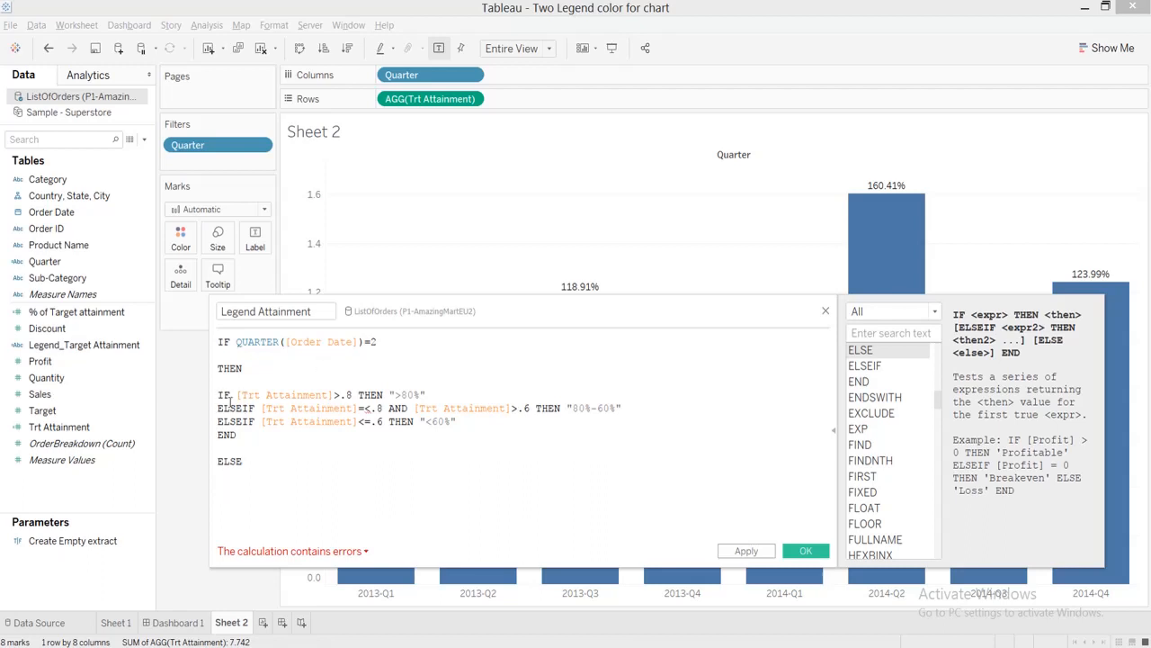
# Step: Copy the whole nested IF block, from IF through END, and paste it below ELSE
pyautogui.moveTo(218, 395); pyautogui.dragTo(251, 433)
pyautogui.hotkey('ctrl', 'c')
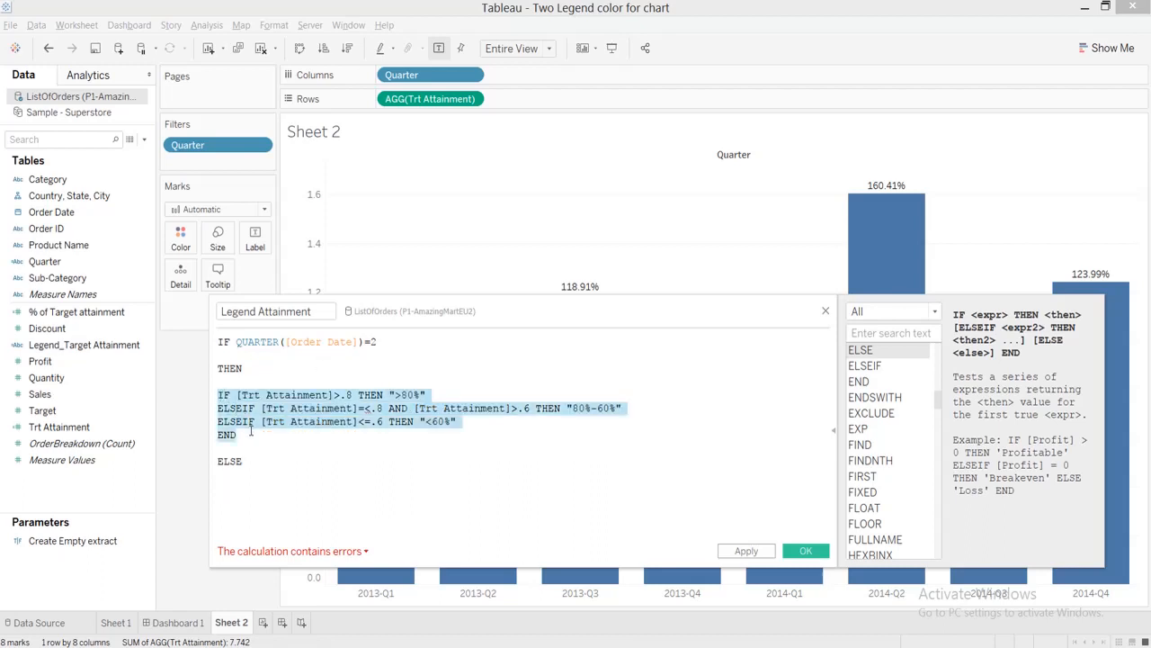
pyautogui.click(231, 474)
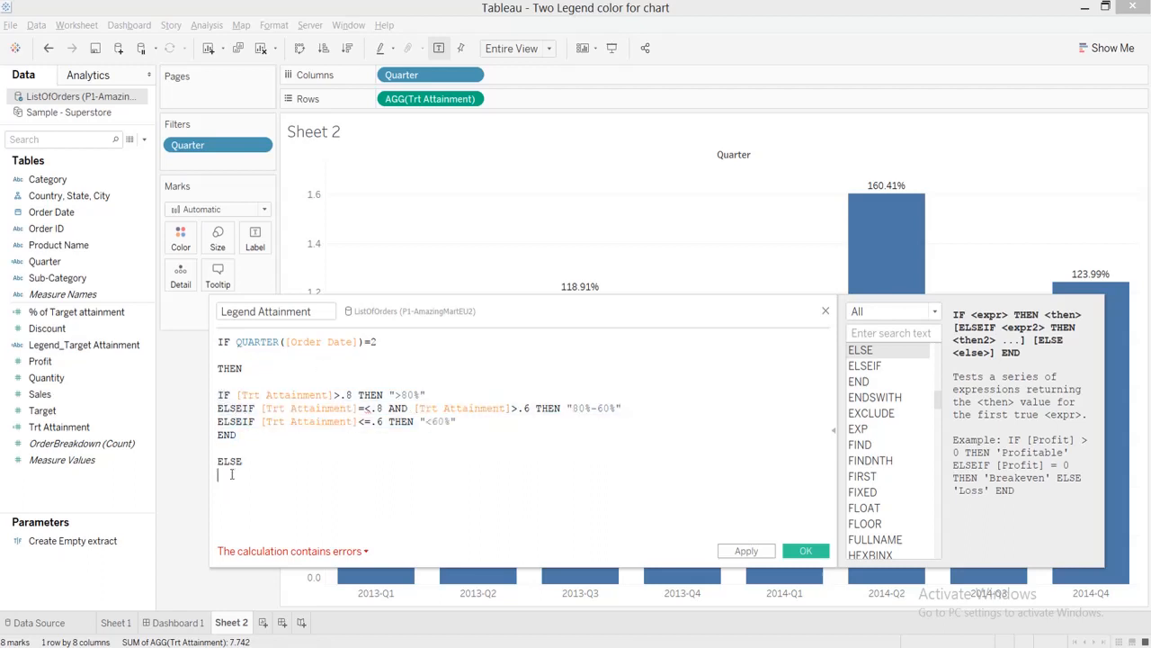
pyautogui.hotkey('ctrl', 'v')
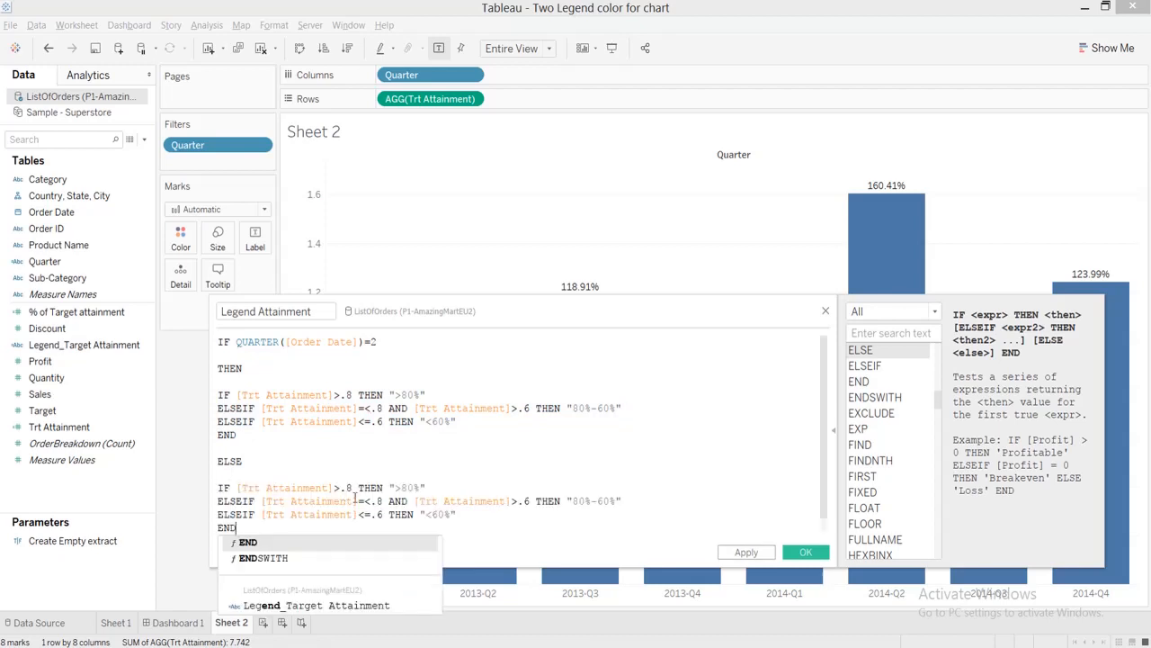
# Step: Change the copied block's IF line to test [Trt Attainment]>.7 and return ">70%"
pyautogui.click(402, 487)
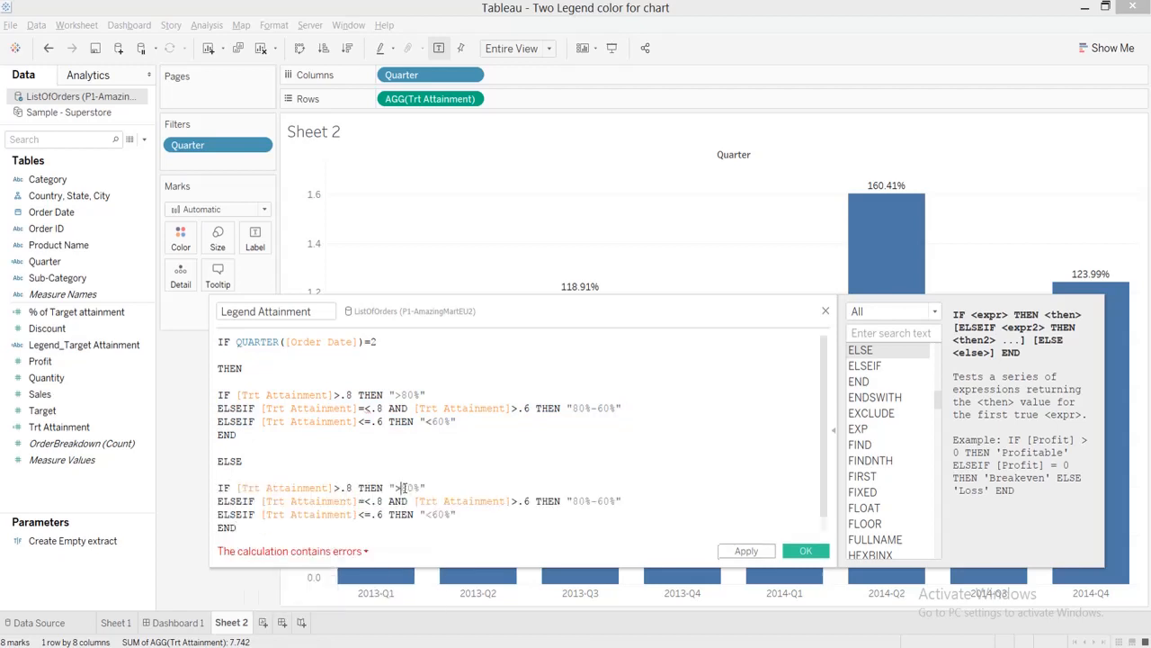
pyautogui.doubleClick(349, 487)
pyautogui.write('7')
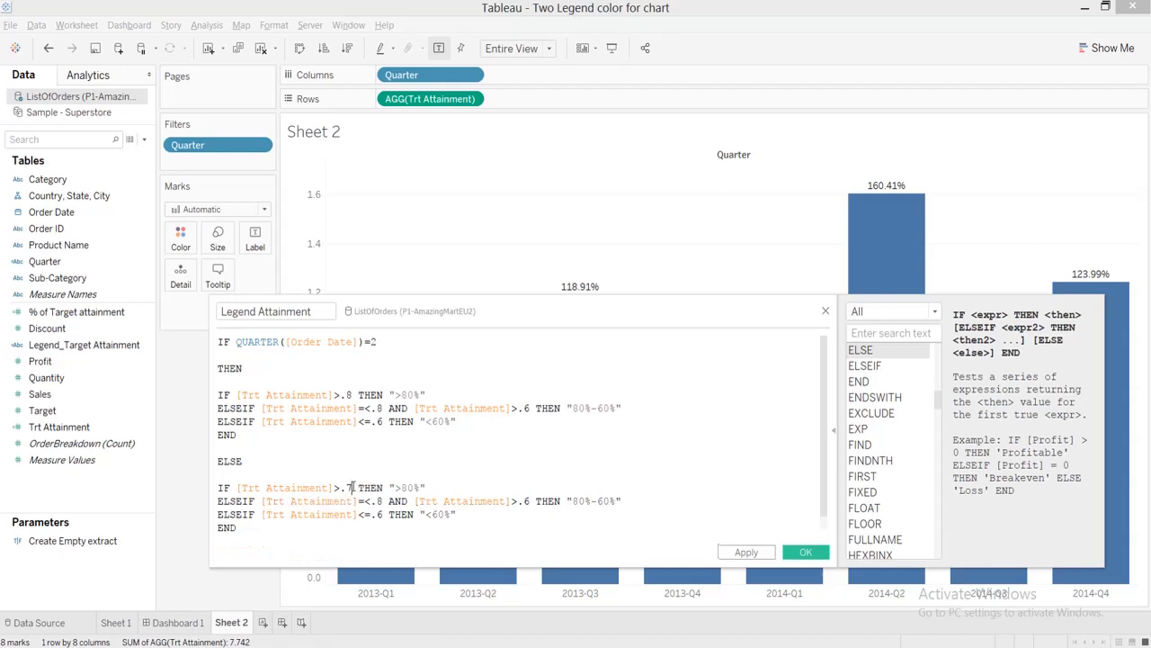
pyautogui.click(406, 488)
pyautogui.press('BackSpace')
pyautogui.write('7')
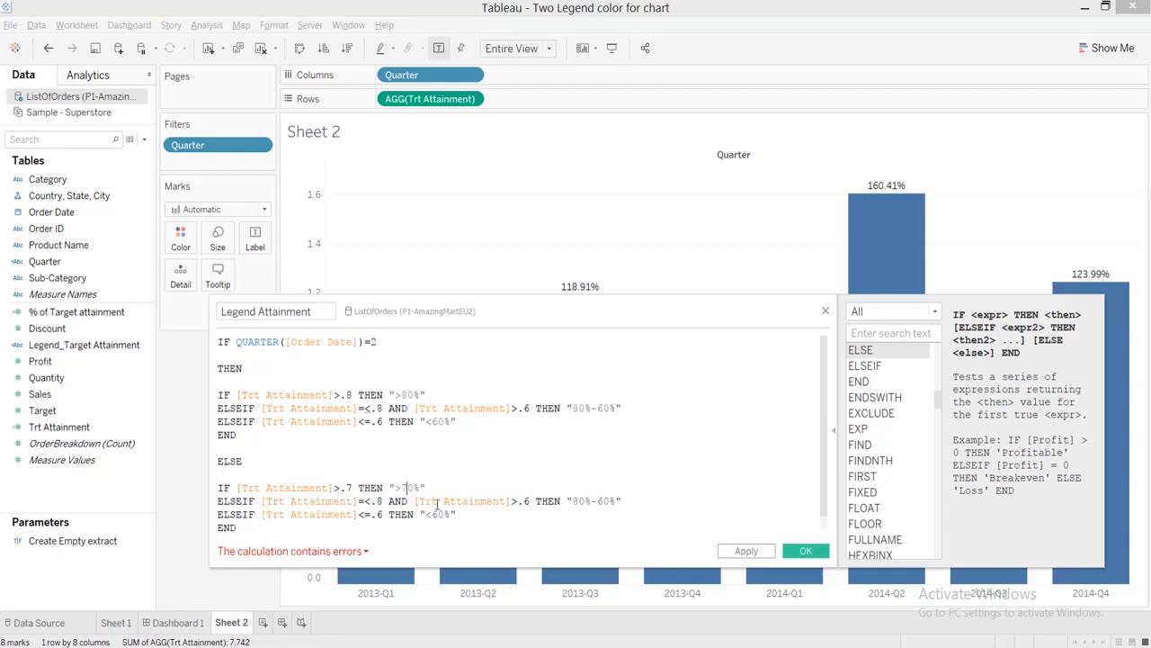
# Step: Change the copied block's middle branch limits to .7 and .5 and its label to "70%-50%"
pyautogui.click(382, 502)
pyautogui.press('BackSpace')
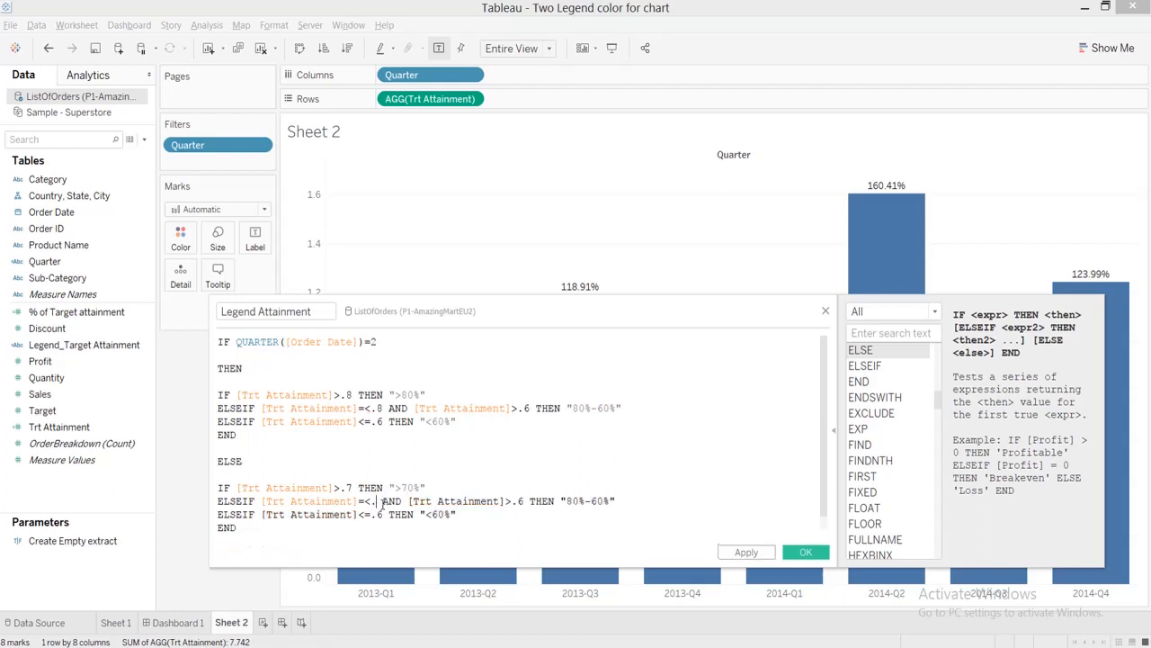
pyautogui.write('7')
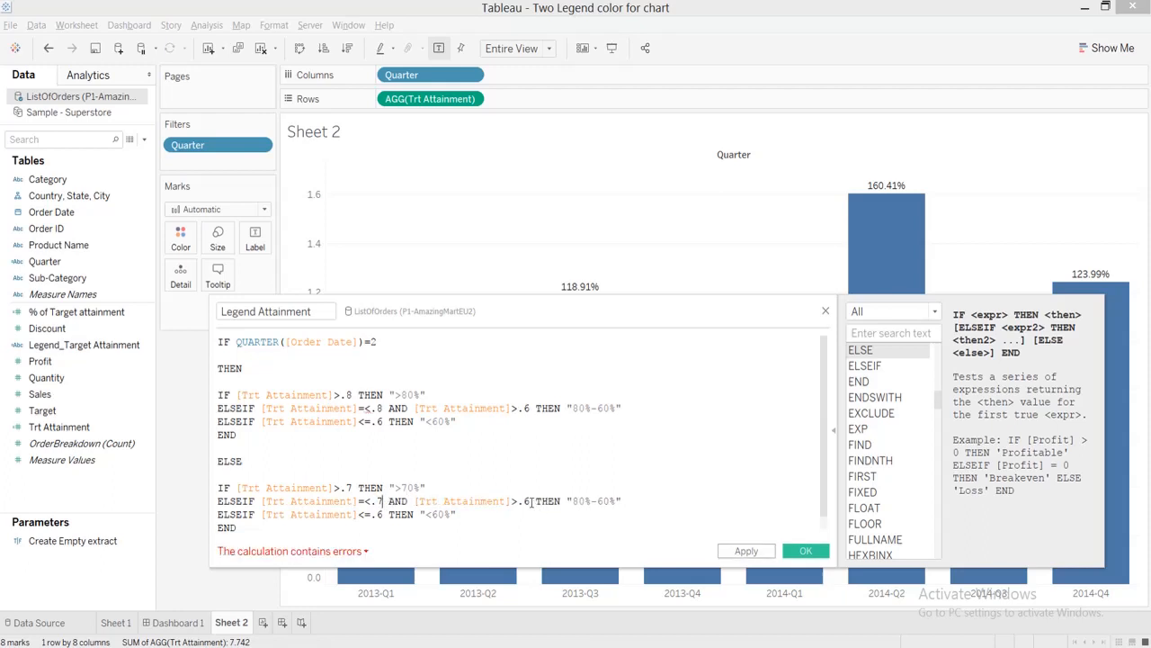
pyautogui.click(529, 502)
pyautogui.press('BackSpace')
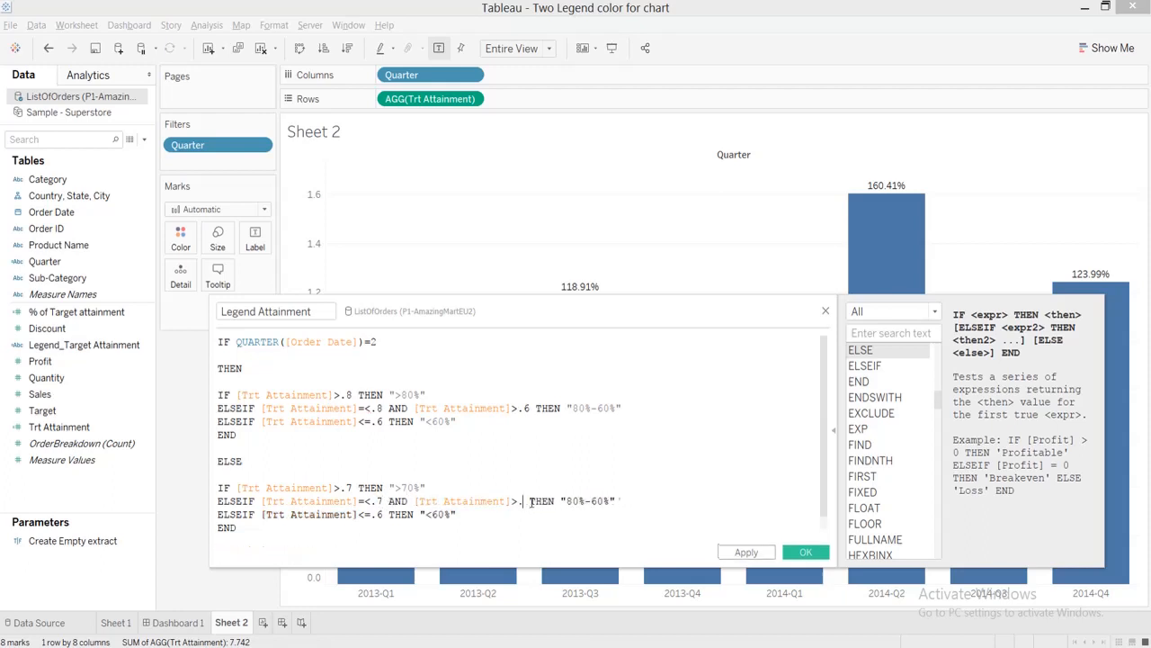
pyautogui.write('5')
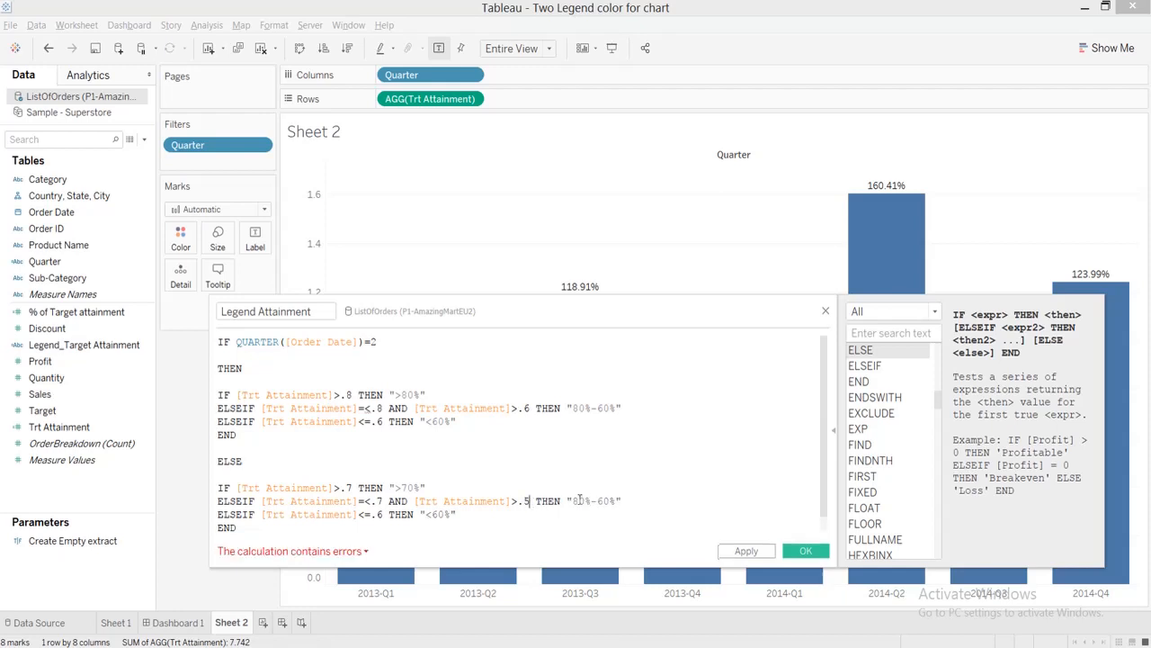
pyautogui.click(578, 501)
pyautogui.press('BackSpace')
pyautogui.write('7')
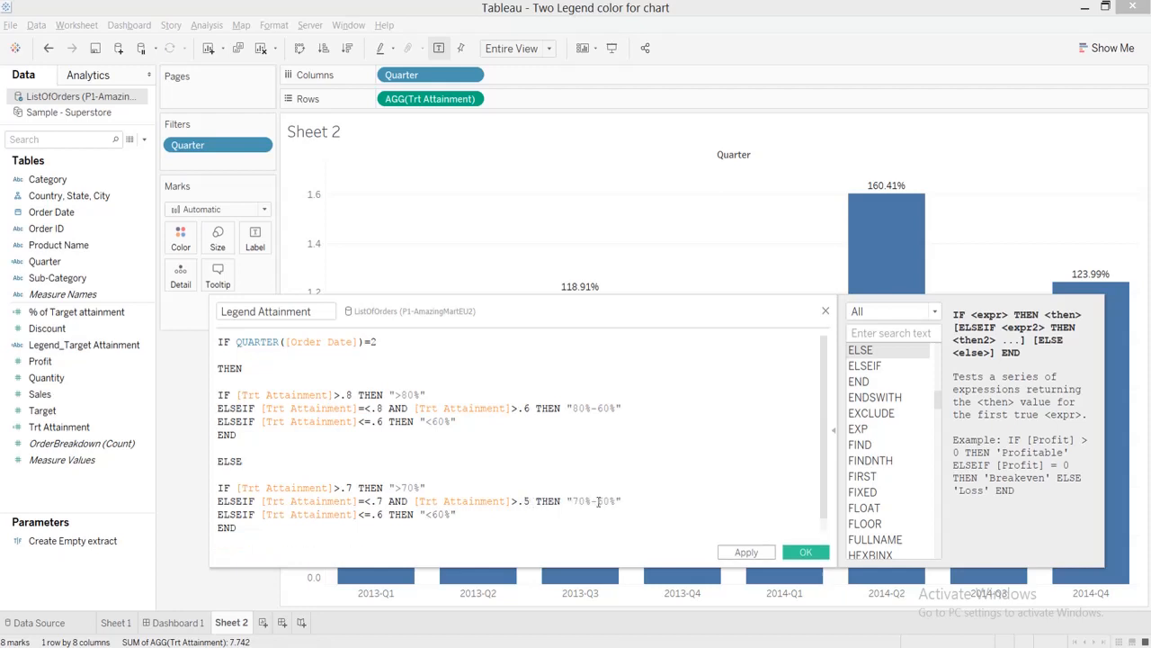
pyautogui.click(605, 501)
pyautogui.press('BackSpace')
pyautogui.write('5')
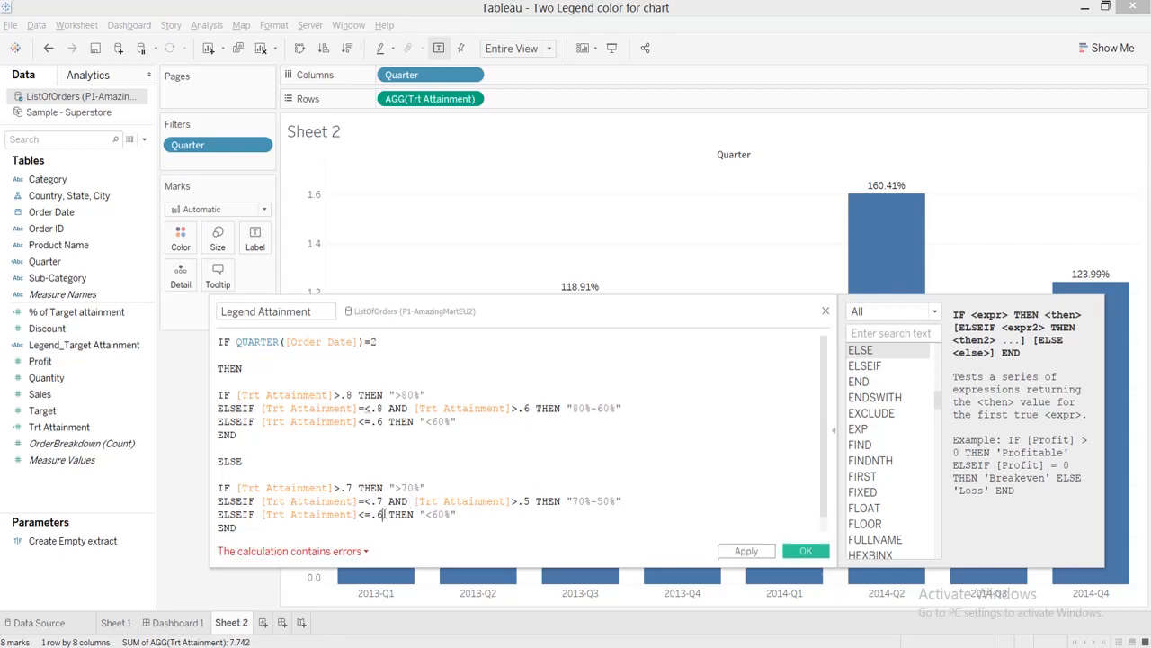
# Step: Change the copied block's last ELSEIF branch to test <=.5 and return "<50%"
pyautogui.click(381, 515)
pyautogui.press('BackSpace')
pyautogui.write('5')
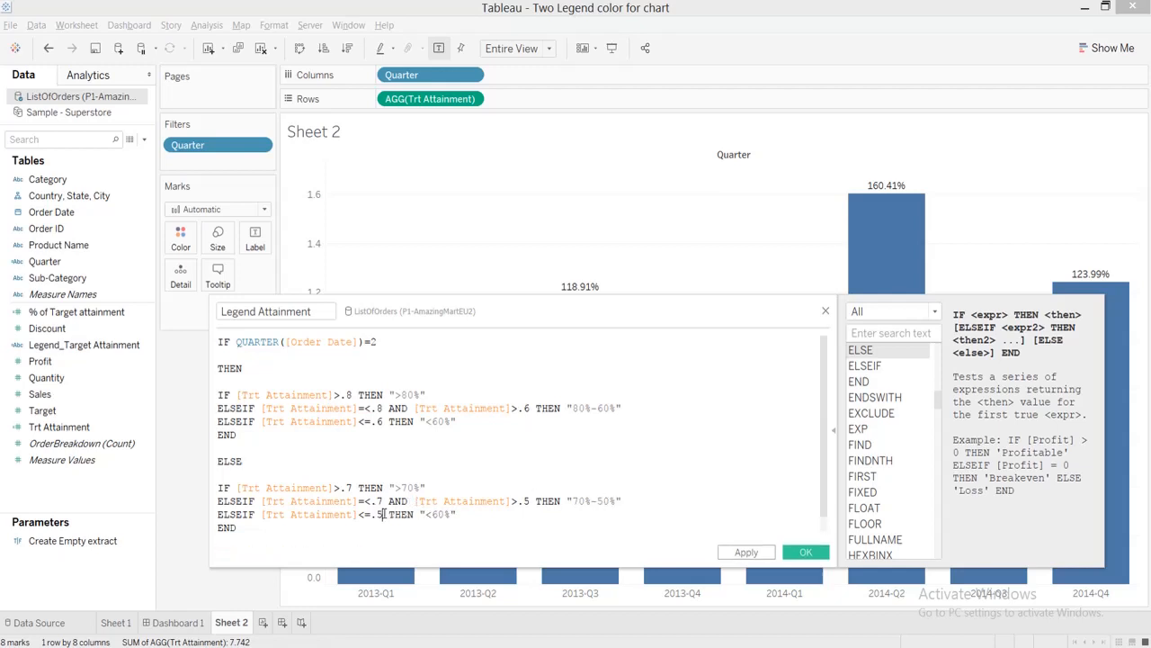
pyautogui.click(438, 515)
pyautogui.press('BackSpace')
pyautogui.write('5')
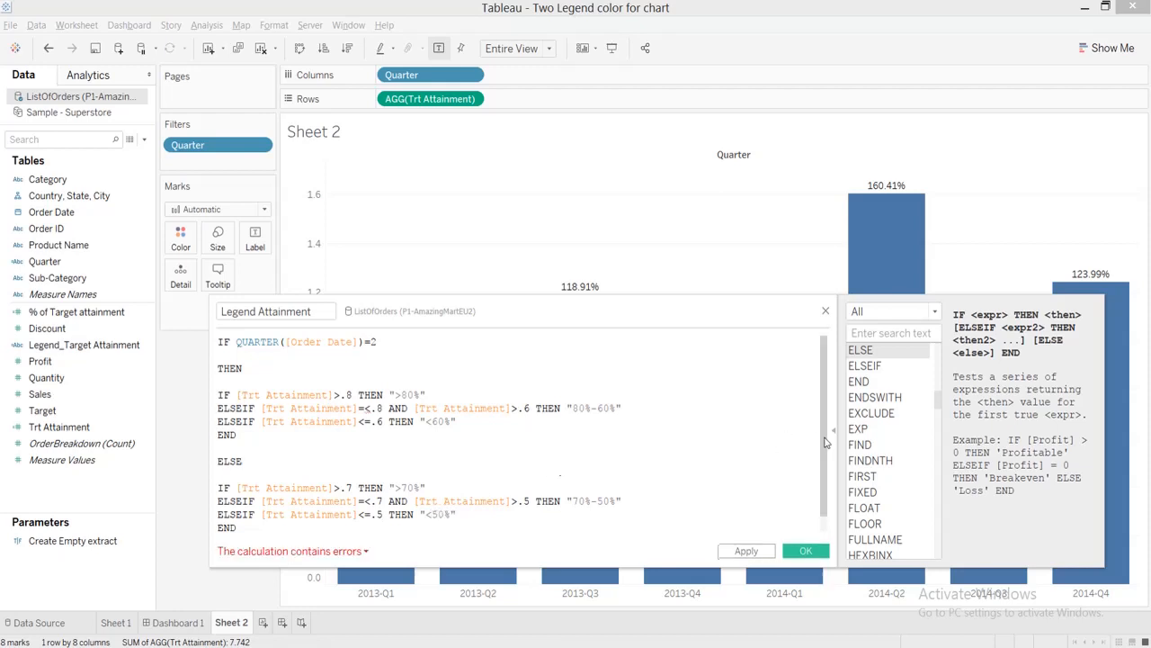
# Step: Add a second END on a new line below the copied block to close the outer IF
pyautogui.click(528, 501)
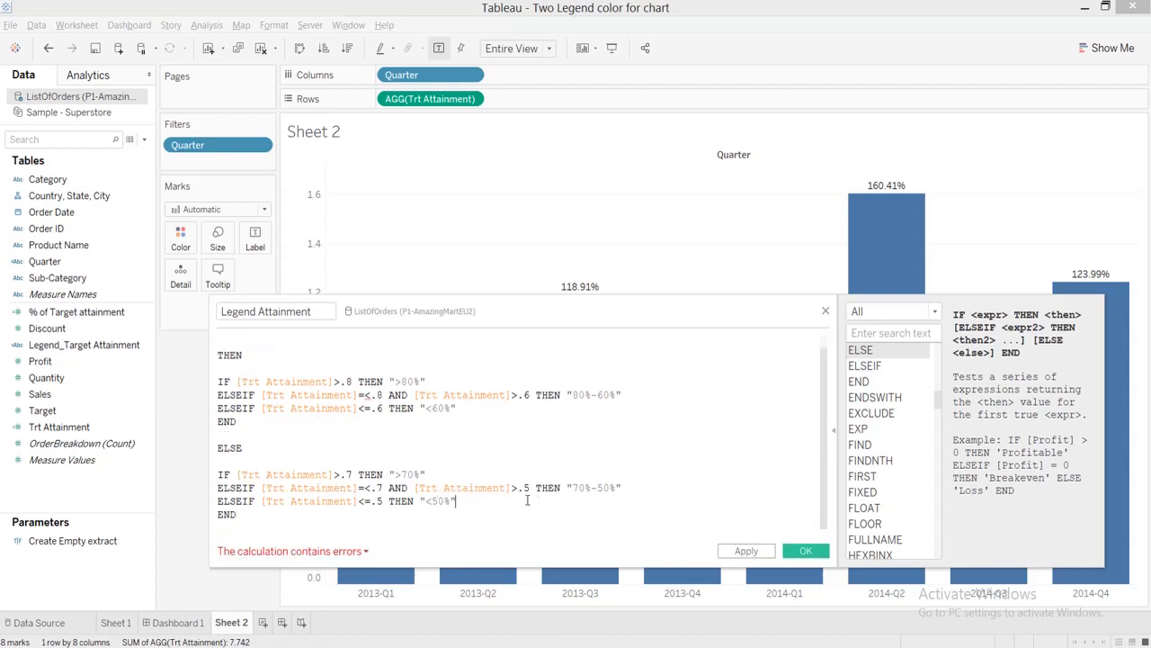
pyautogui.press('Return')
pyautogui.press('BackSpace')
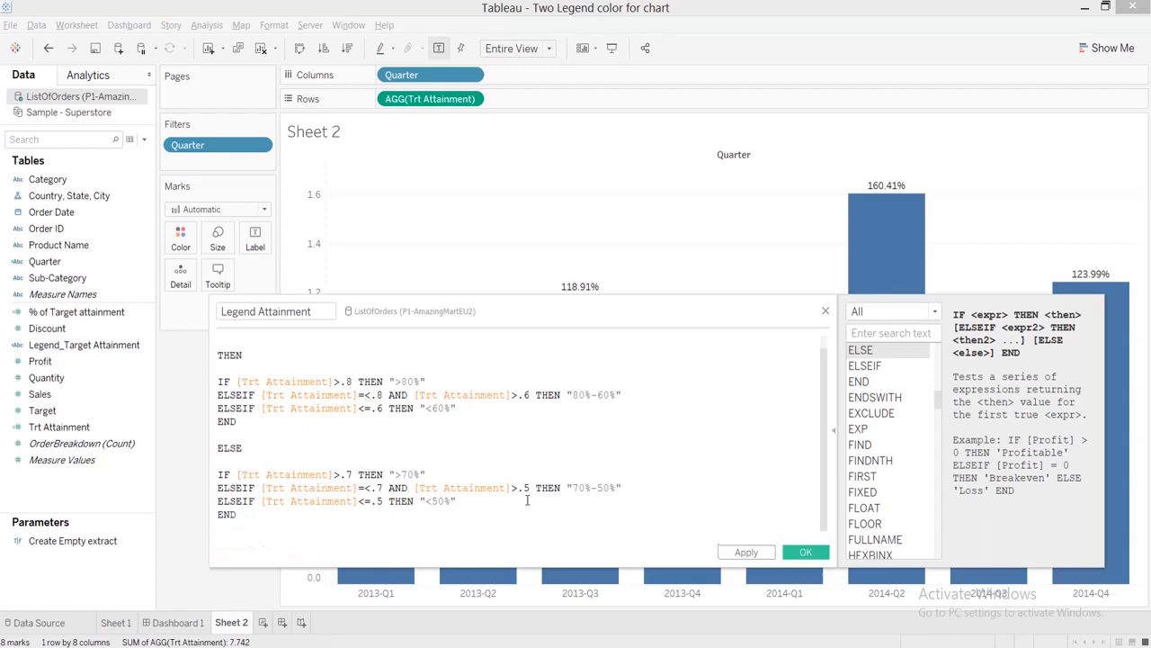
pyautogui.click(239, 514)
pyautogui.press('Return')
pyautogui.write('END')
pyautogui.press('Return')
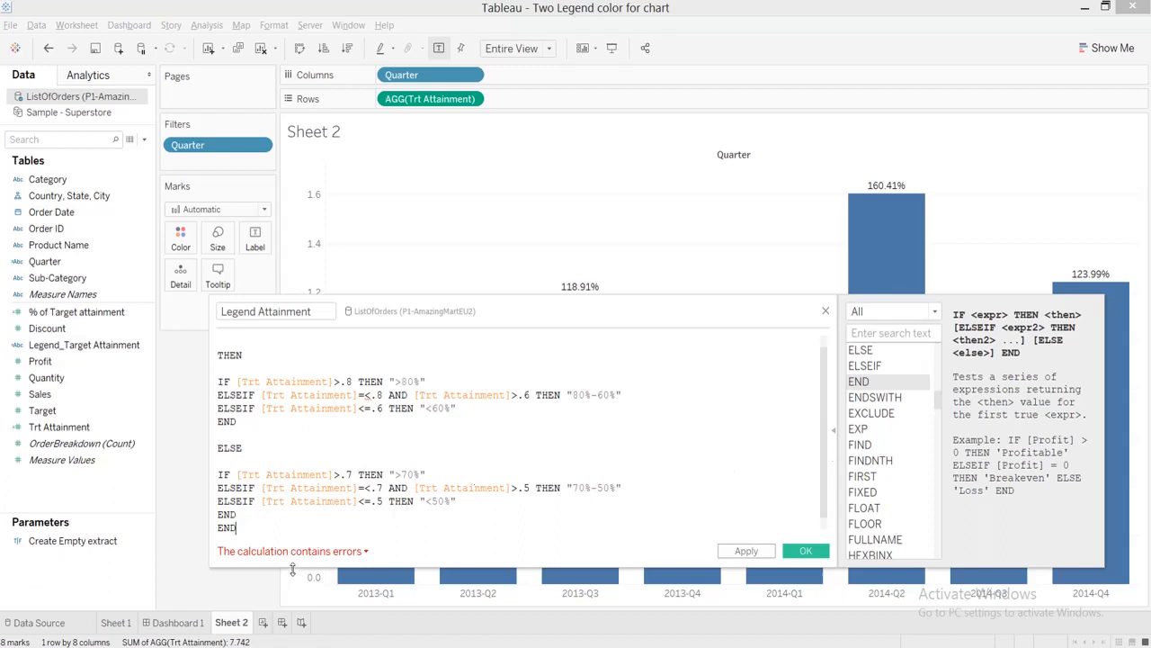
# Step: Correct the =< operator to <= in the middle ELSEIF branch of both nested blocks
pyautogui.moveTo(290, 561)
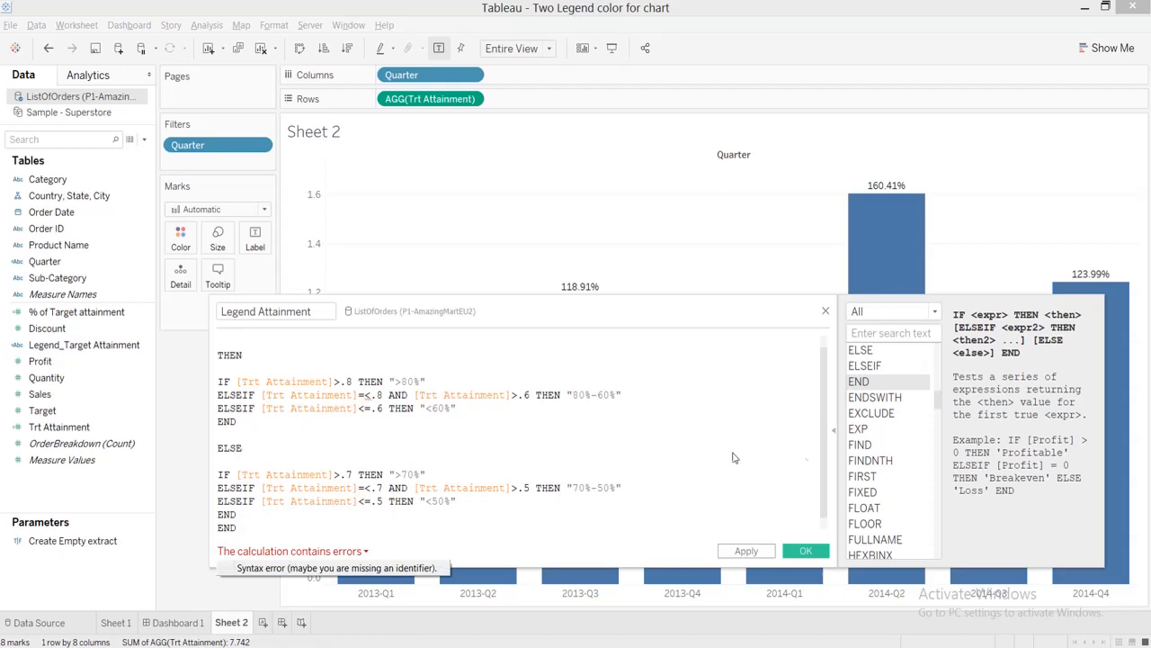
pyautogui.moveTo(823, 472); pyautogui.dragTo(820, 428)
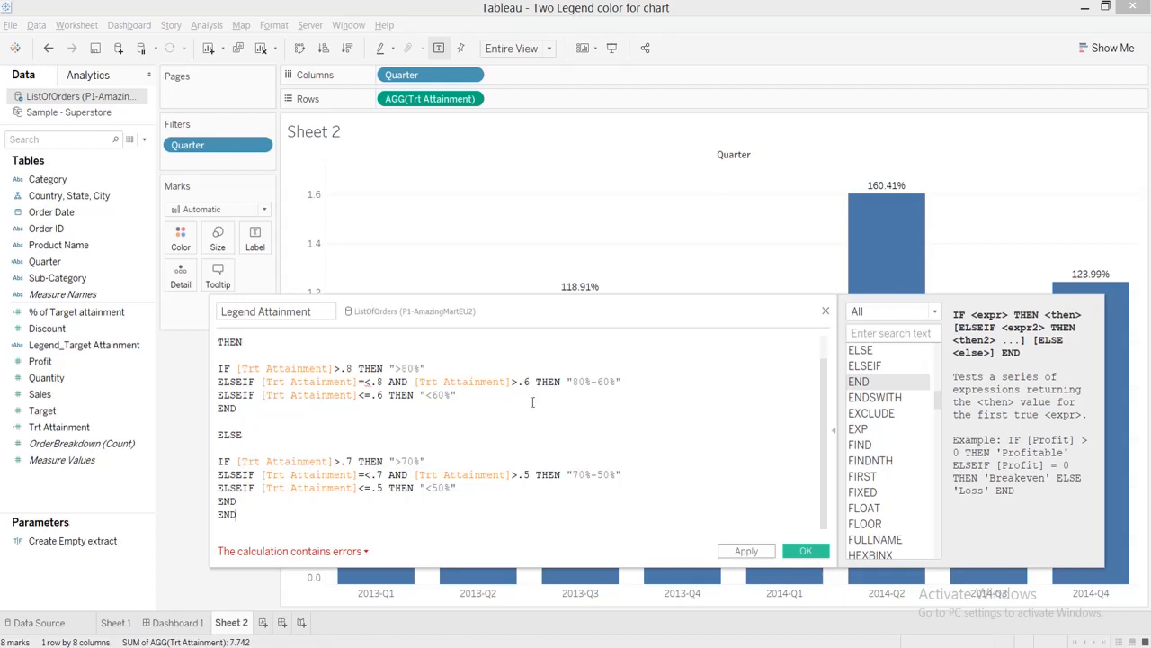
pyautogui.click(365, 382)
pyautogui.press('BackSpace')
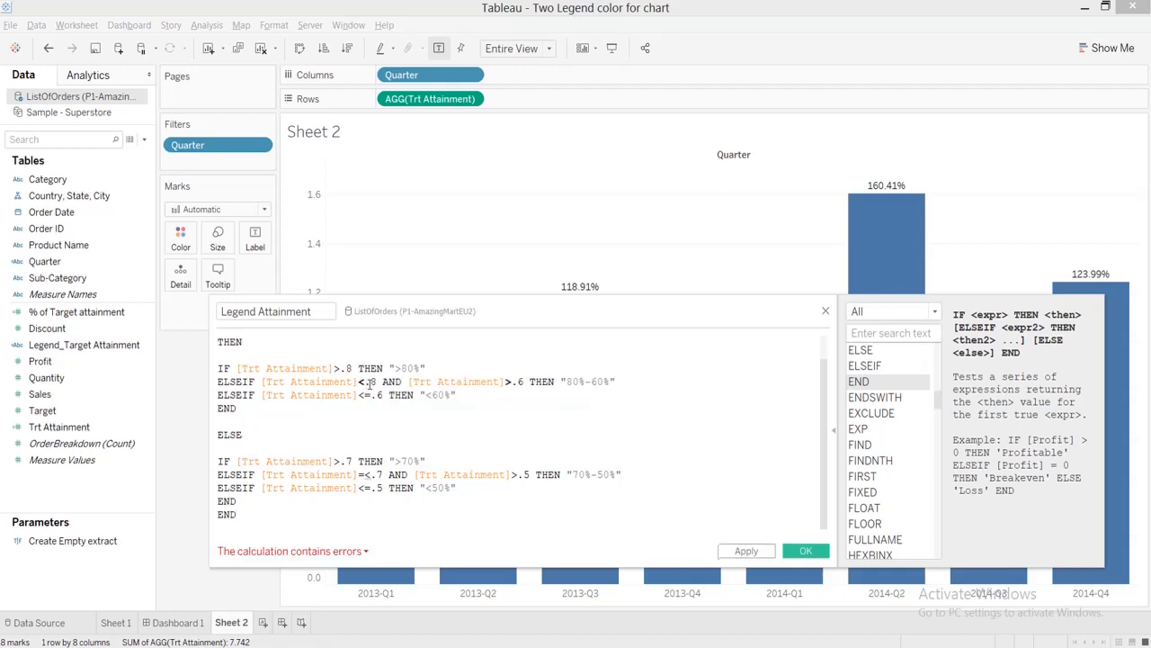
pyautogui.write('=')
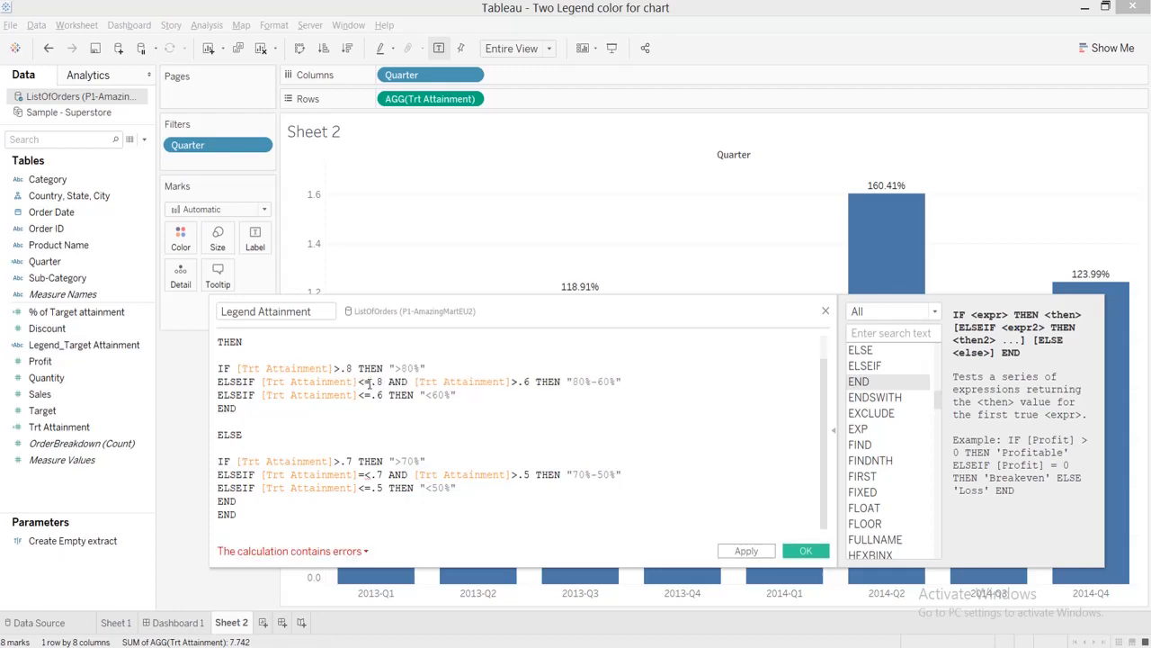
pyautogui.click(364, 474)
pyautogui.press('BackSpace')
pyautogui.write('=')
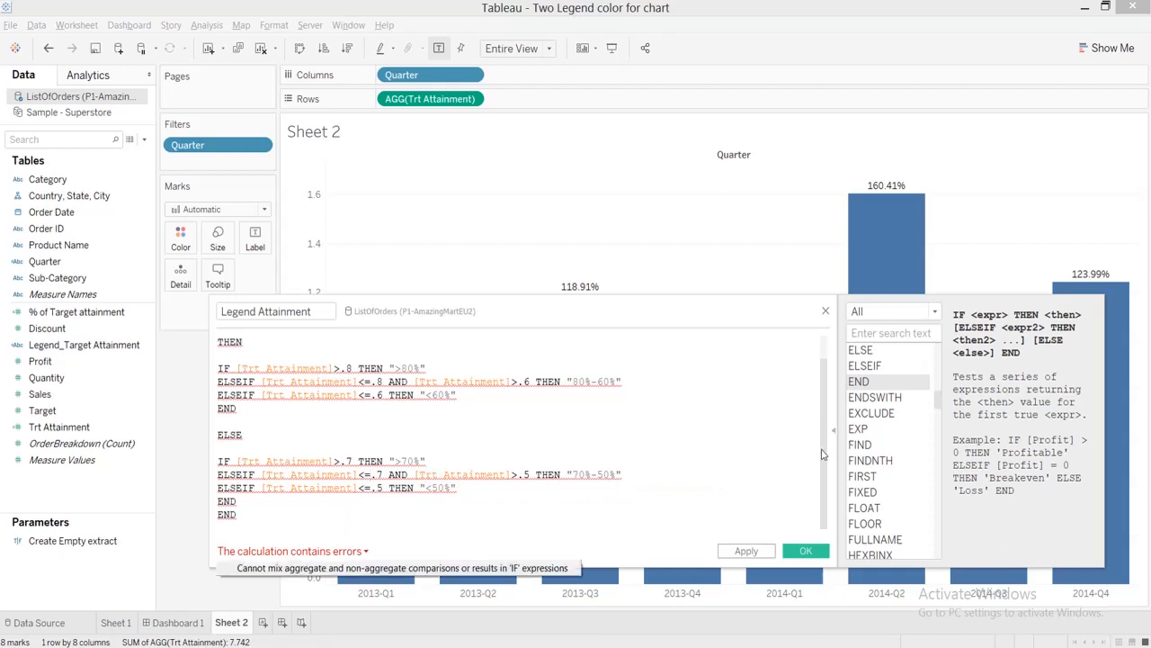
# Step: Wrap QUARTER([Order Date]) in a STR() function in the outer IF condition of the Legend Attainment calculation
pyautogui.scroll(1, 825, 453)
pyautogui.click(236, 342)
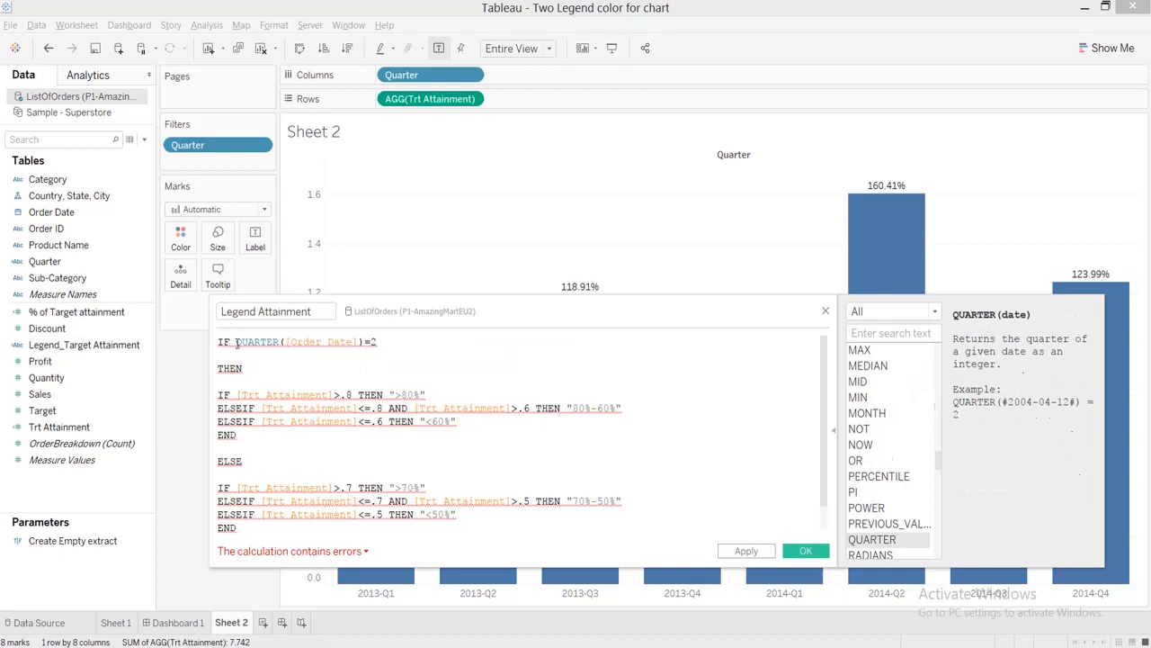
pyautogui.write('STR')
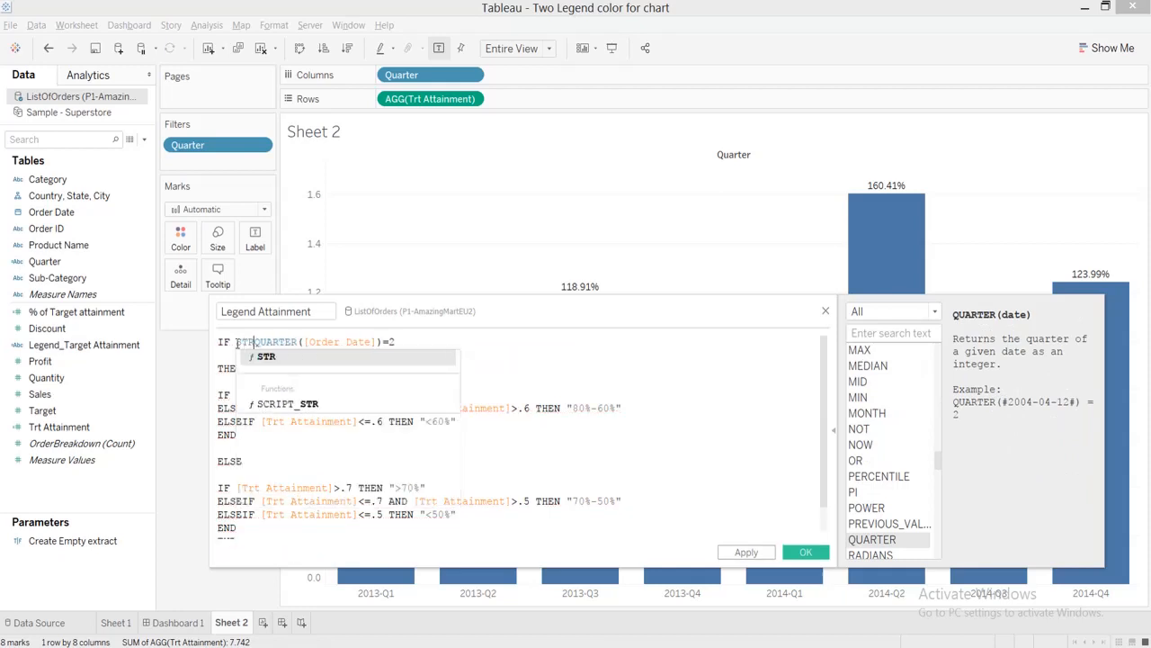
pyautogui.write('(')
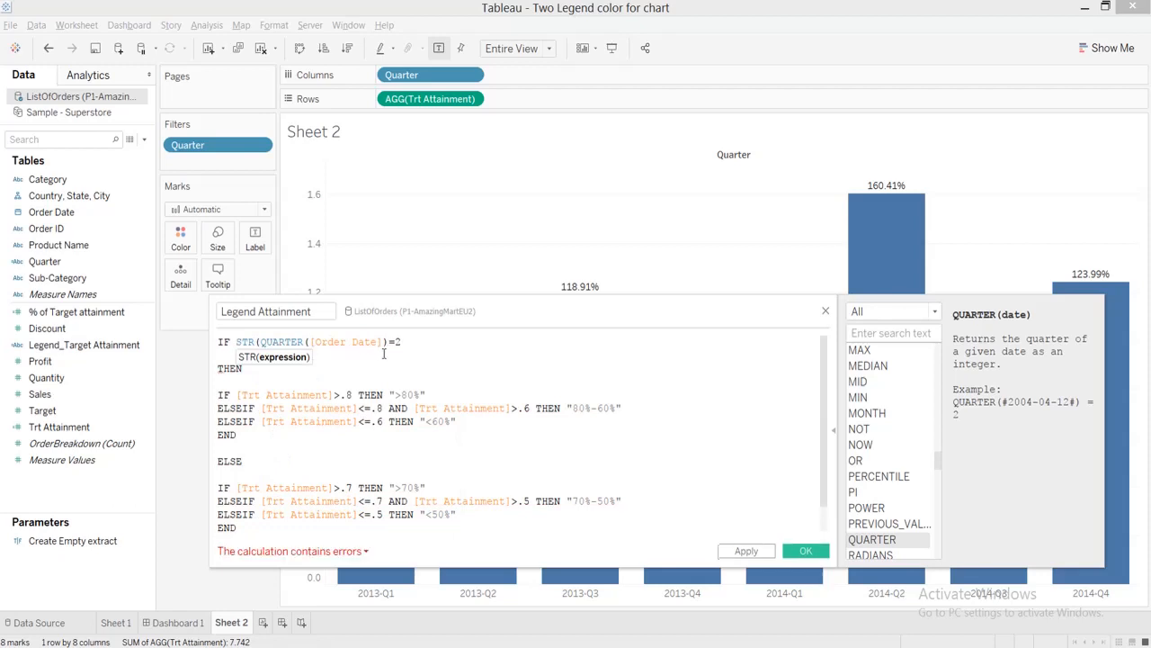
pyautogui.click(388, 342)
pyautogui.write(')')
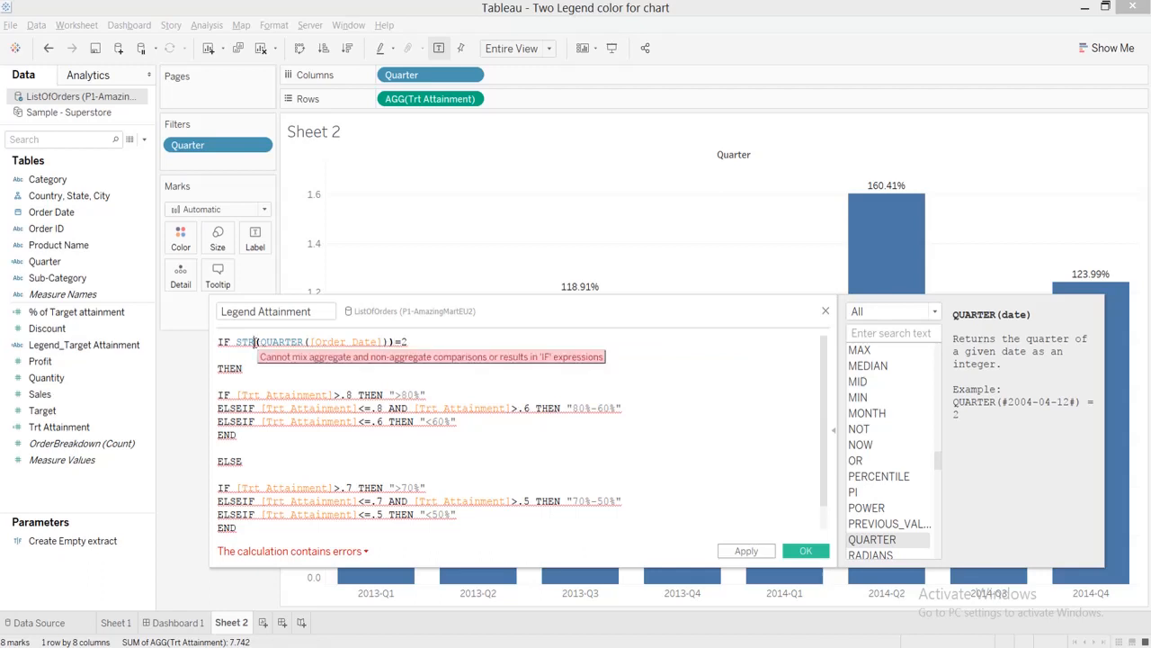
# Step: Replace STR with ATTR around QUARTER([Order Date]) in the outer IF condition and save the calculation
pyautogui.press('BackSpace')
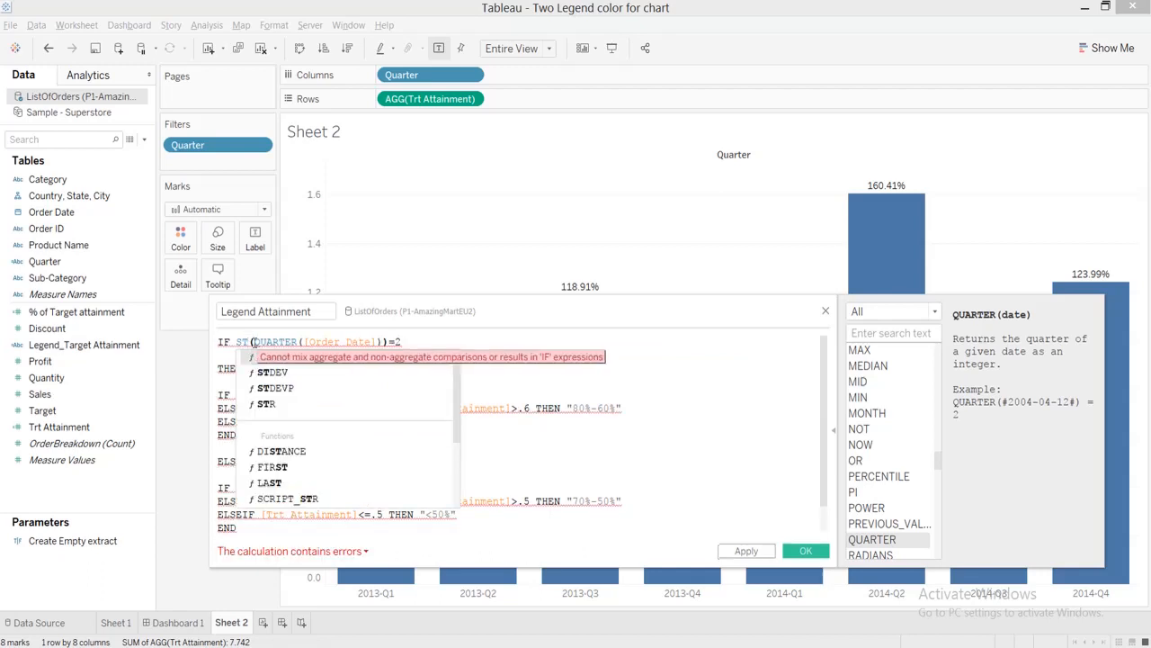
pyautogui.press('BackSpace')
pyautogui.press('BackSpace')
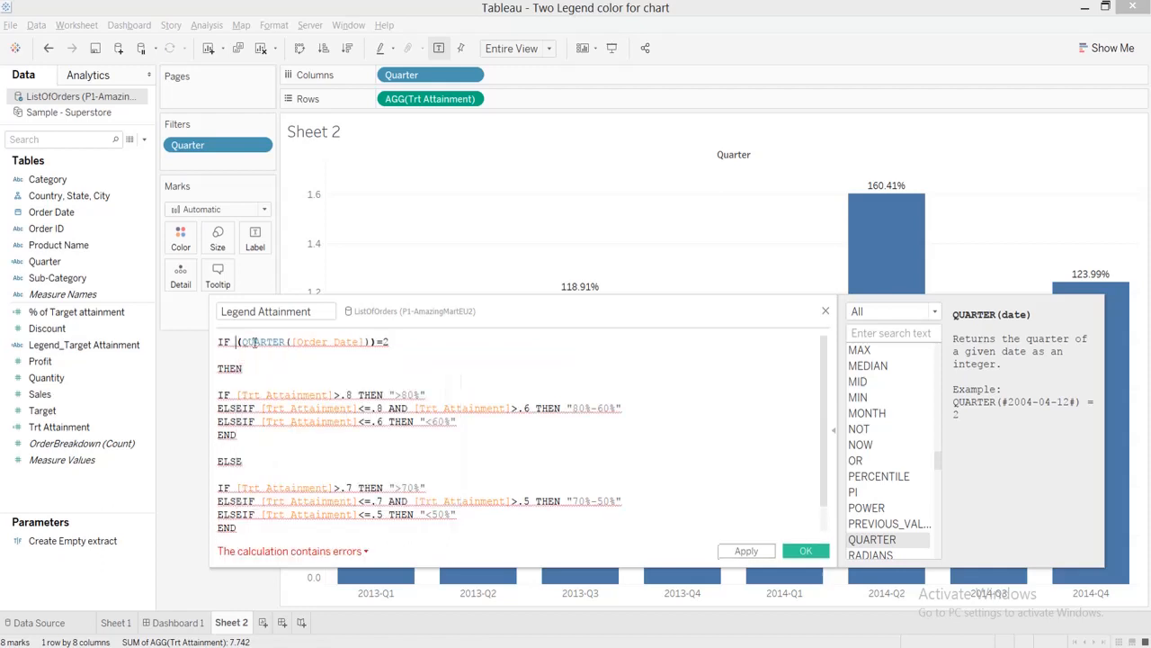
pyautogui.write('ATTR')
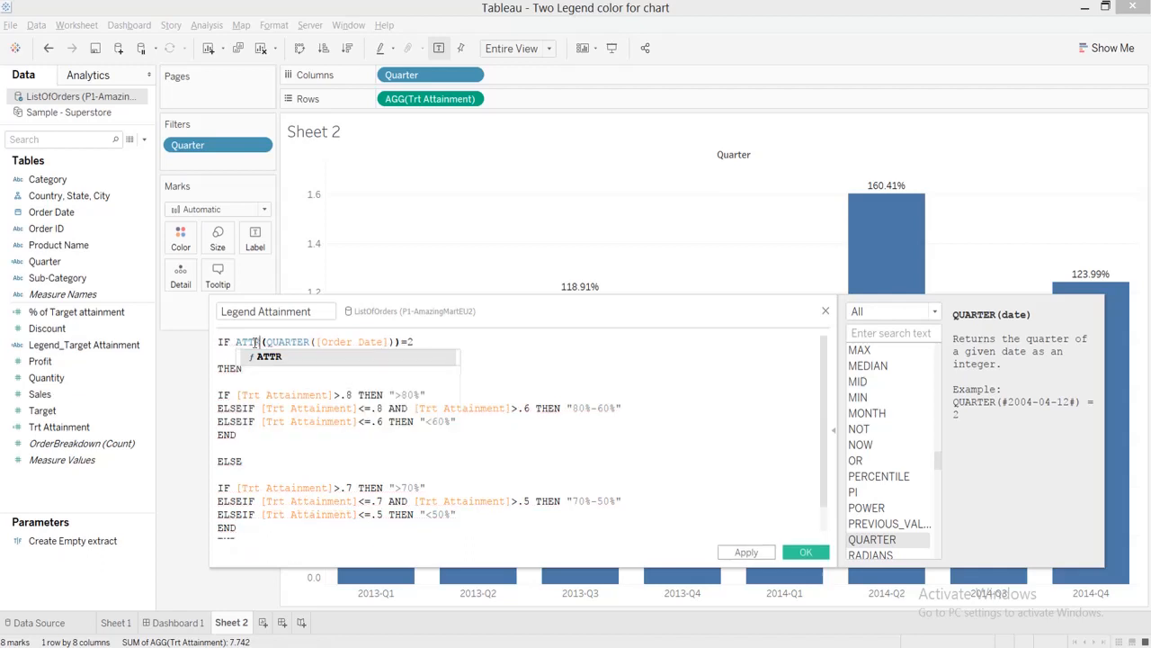
pyautogui.click(270, 360)
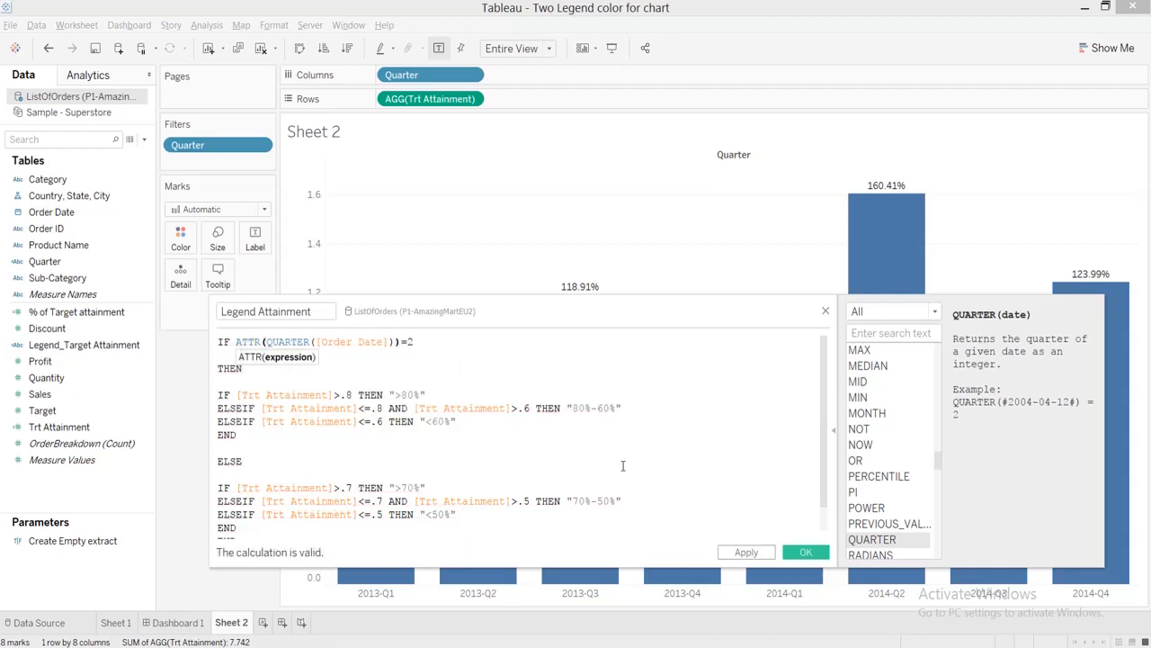
pyautogui.click(792, 552)
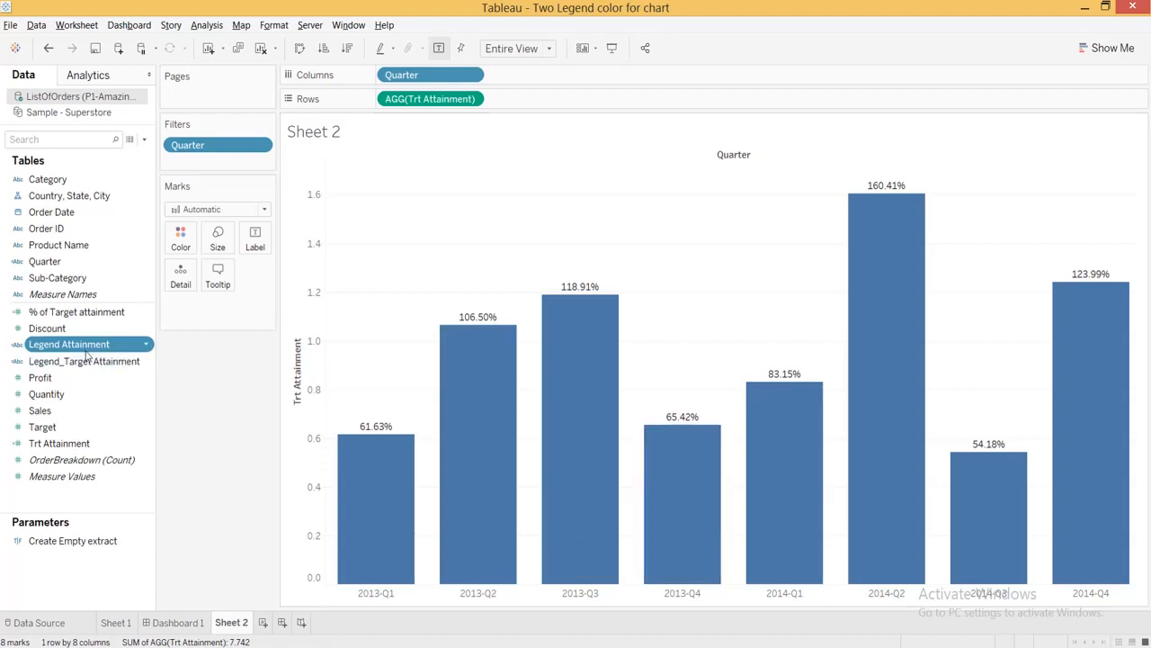
# Step: Color the bars by Legend Attainment and assign the custom orange #ff5500 to the 70%-50% item
pyautogui.moveTo(86, 344); pyautogui.dragTo(183, 245)
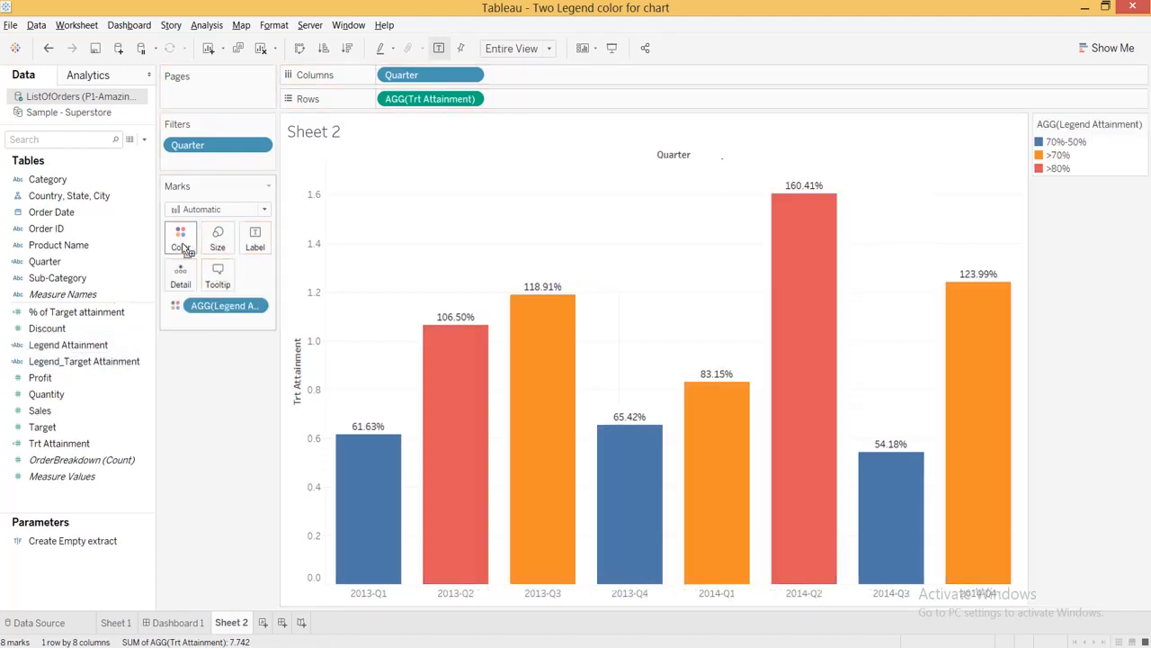
pyautogui.click(184, 247)
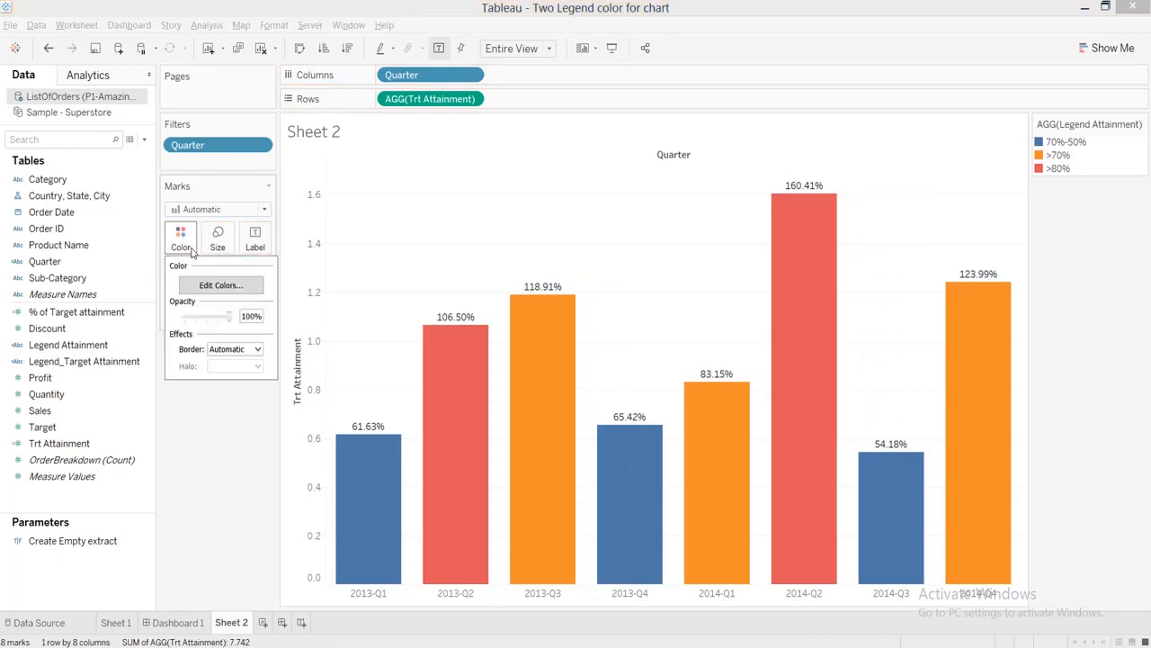
pyautogui.click(218, 286)
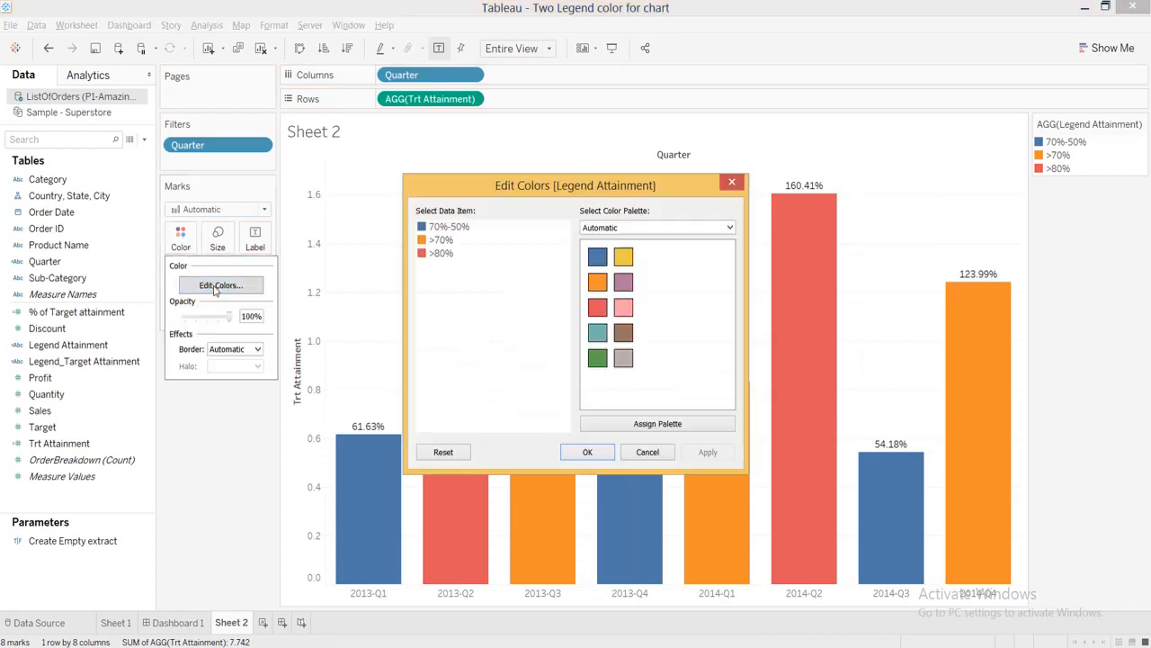
pyautogui.doubleClick(424, 227)
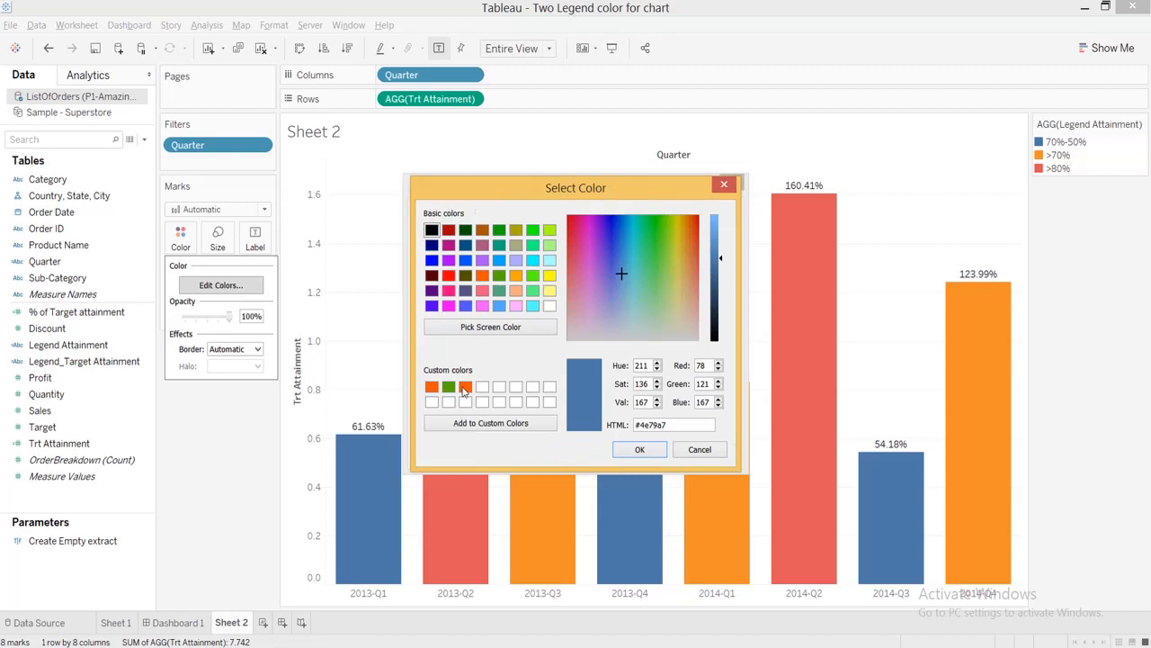
pyautogui.click(464, 387)
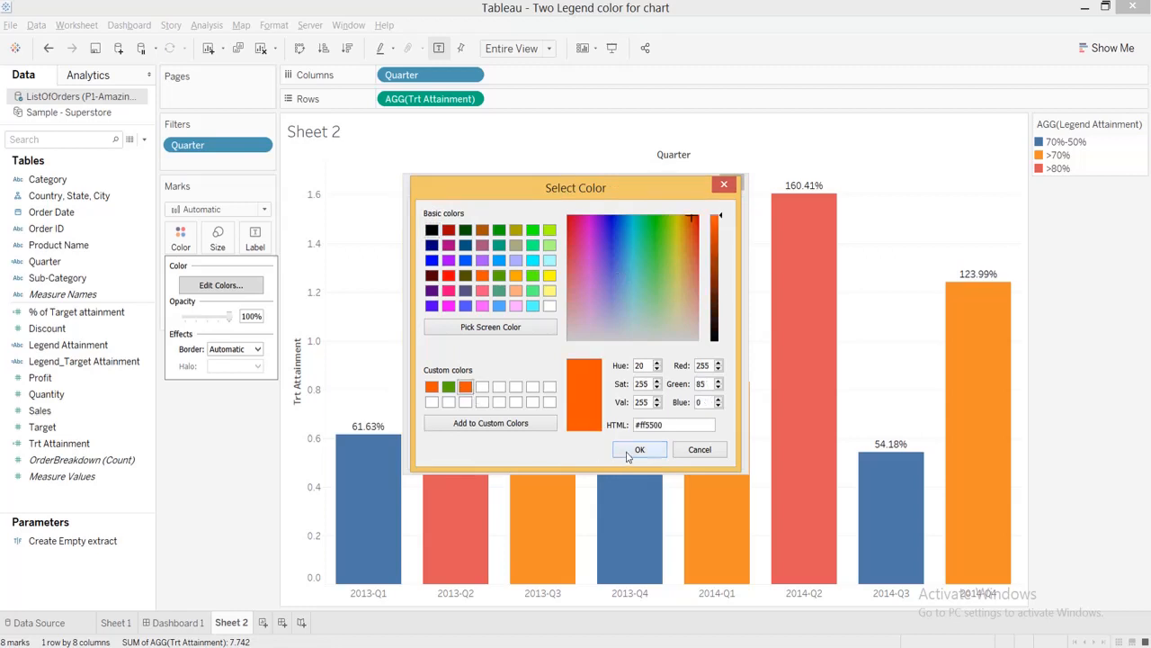
pyautogui.click(624, 452)
# Step: Assign the custom green #55aa00 to the >70% and >80% legend items and apply the colors
pyautogui.doubleClick(429, 241)
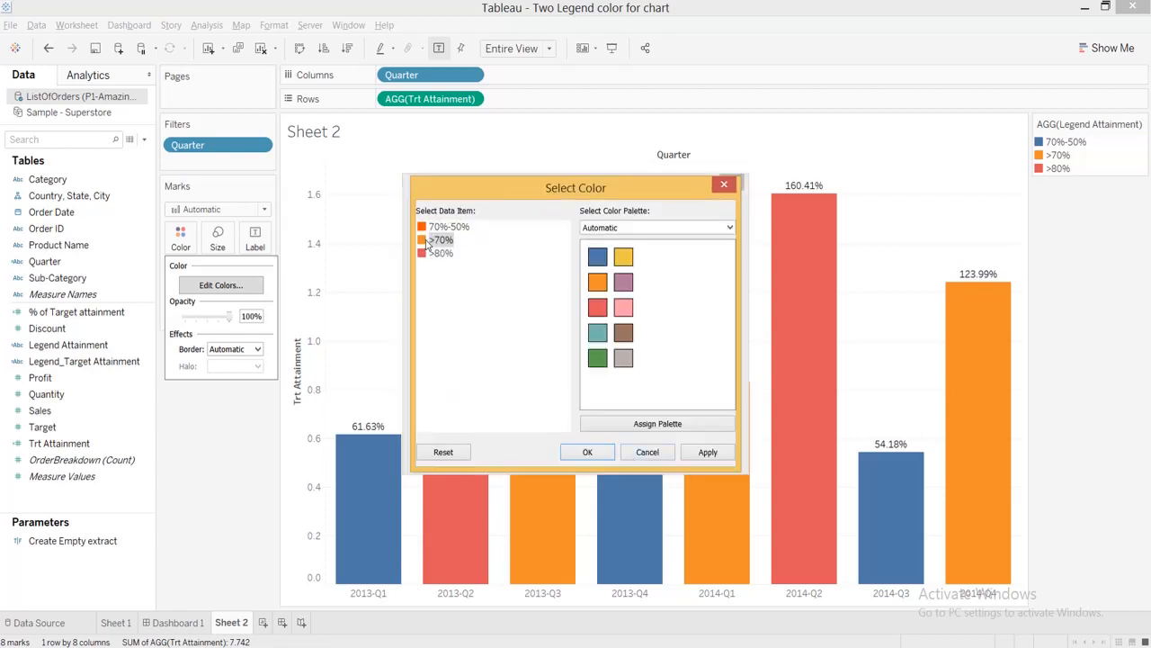
pyautogui.click(448, 387)
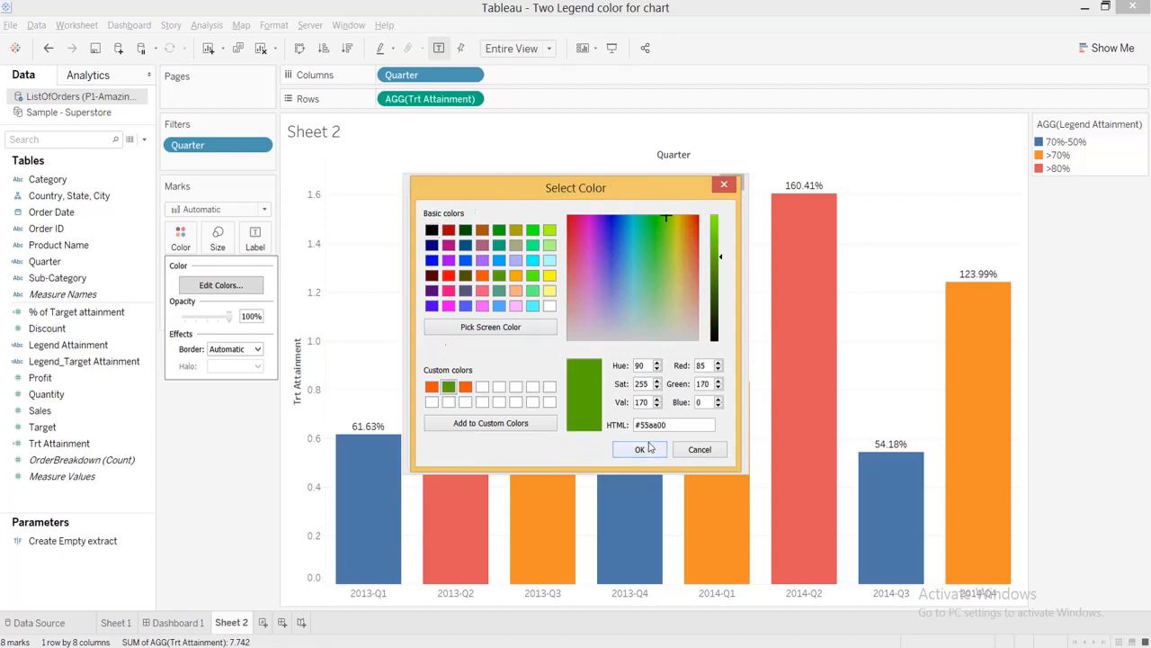
pyautogui.click(639, 450)
pyautogui.doubleClick(429, 253)
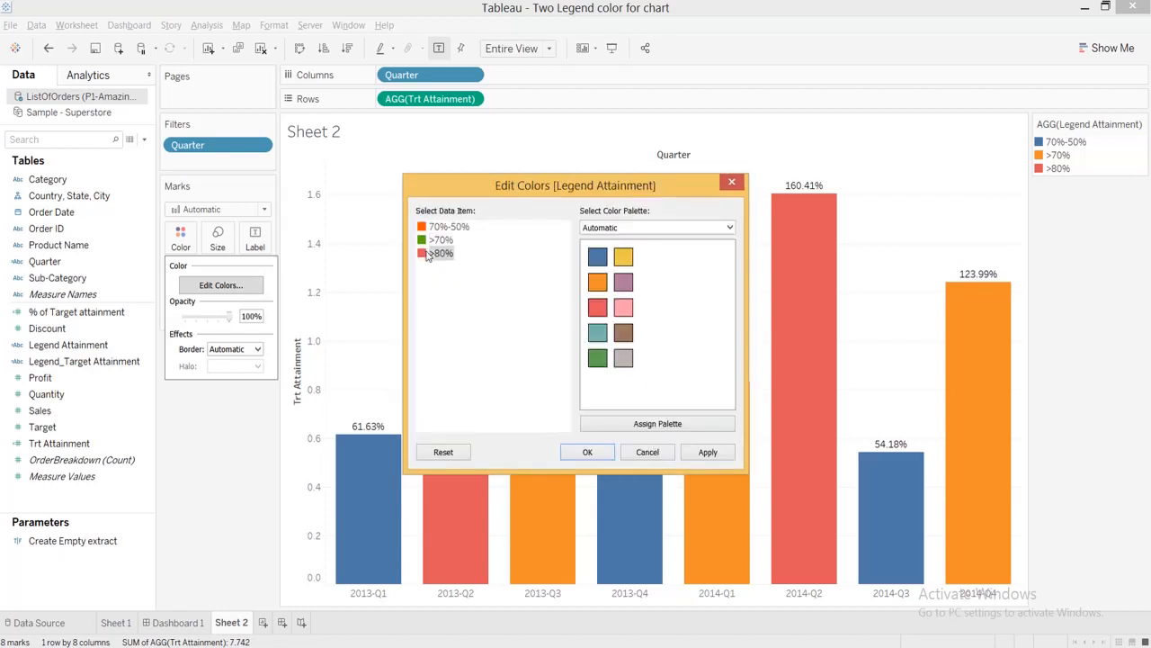
pyautogui.click(448, 387)
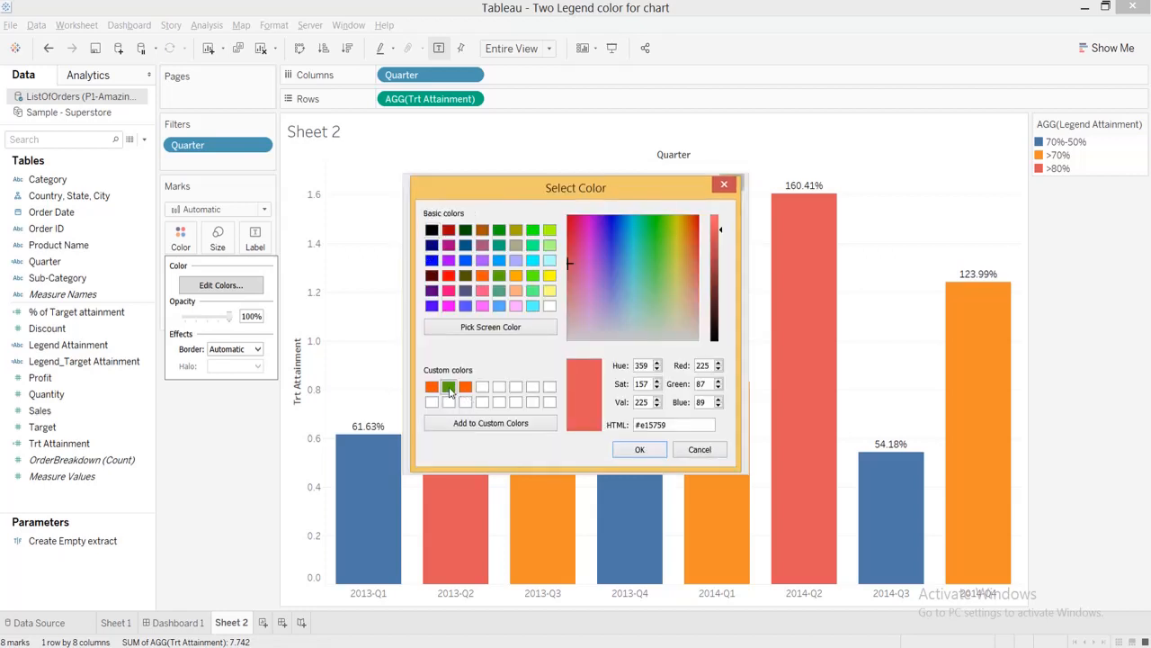
pyautogui.click(641, 451)
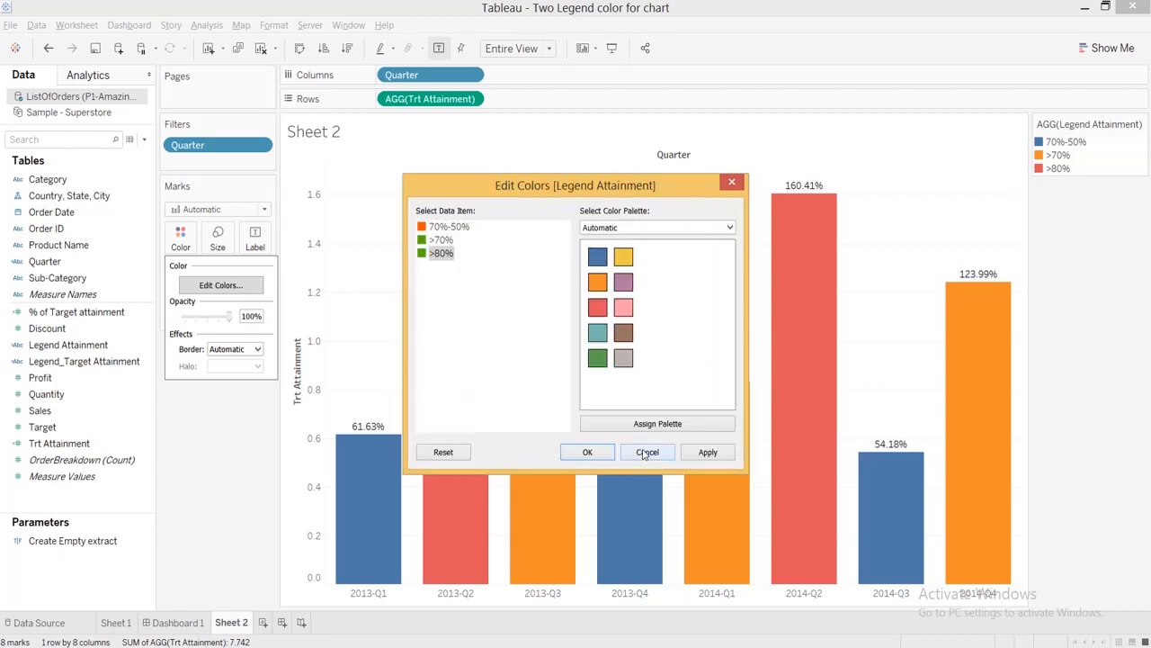
pyautogui.click(586, 453)
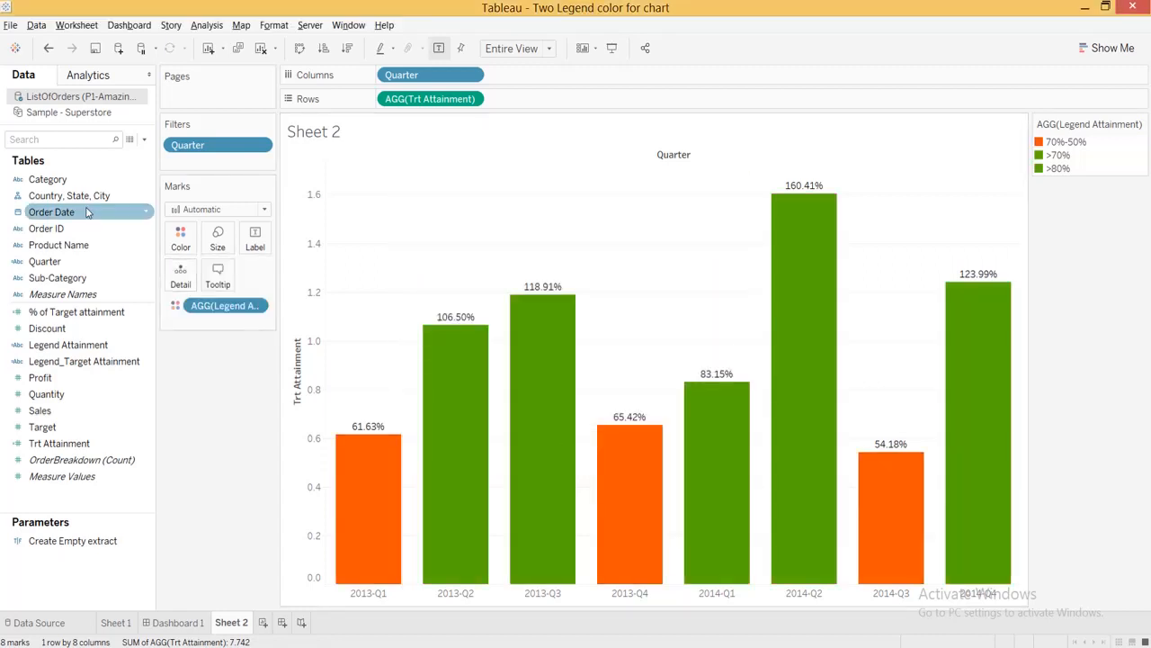
# Step: Show a Sub-Category filter as a single value dropdown and set it to (All)
pyautogui.click(79, 278)
pyautogui.rightClick(80, 278)
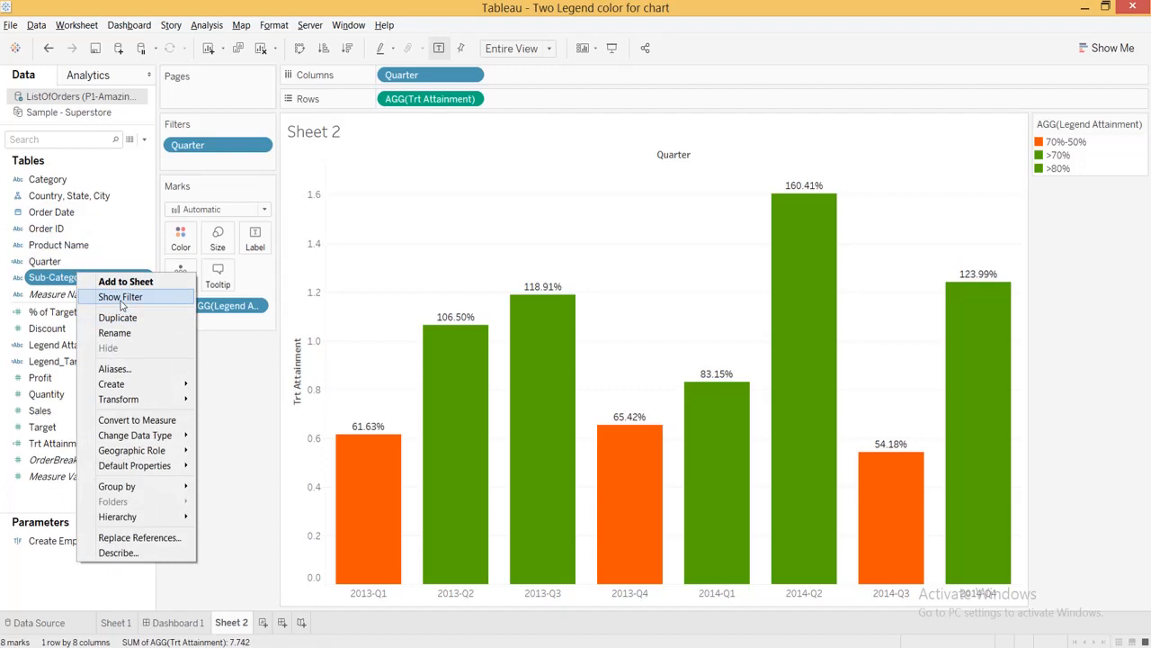
pyautogui.click(124, 300)
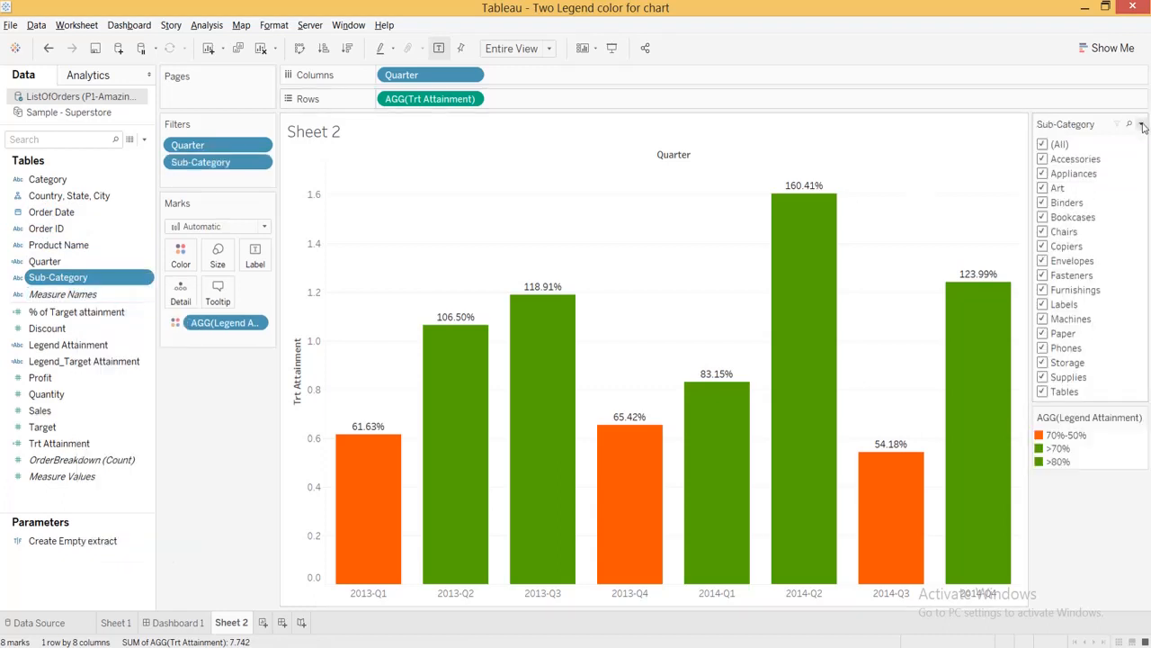
pyautogui.click(1140, 124)
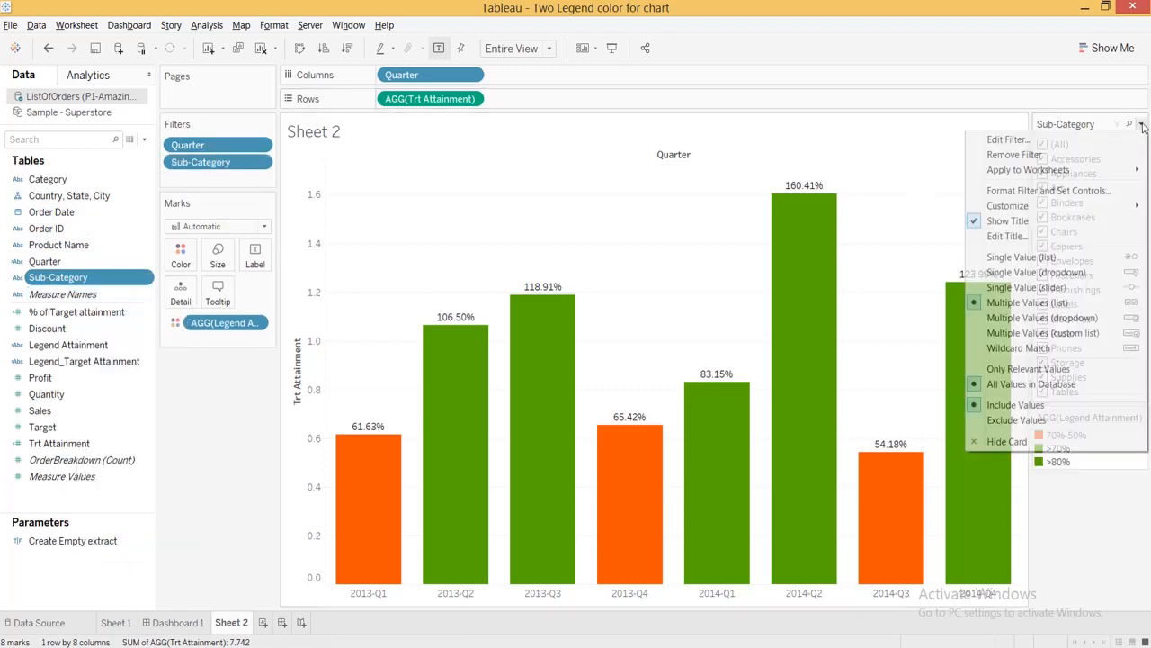
pyautogui.click(1043, 273)
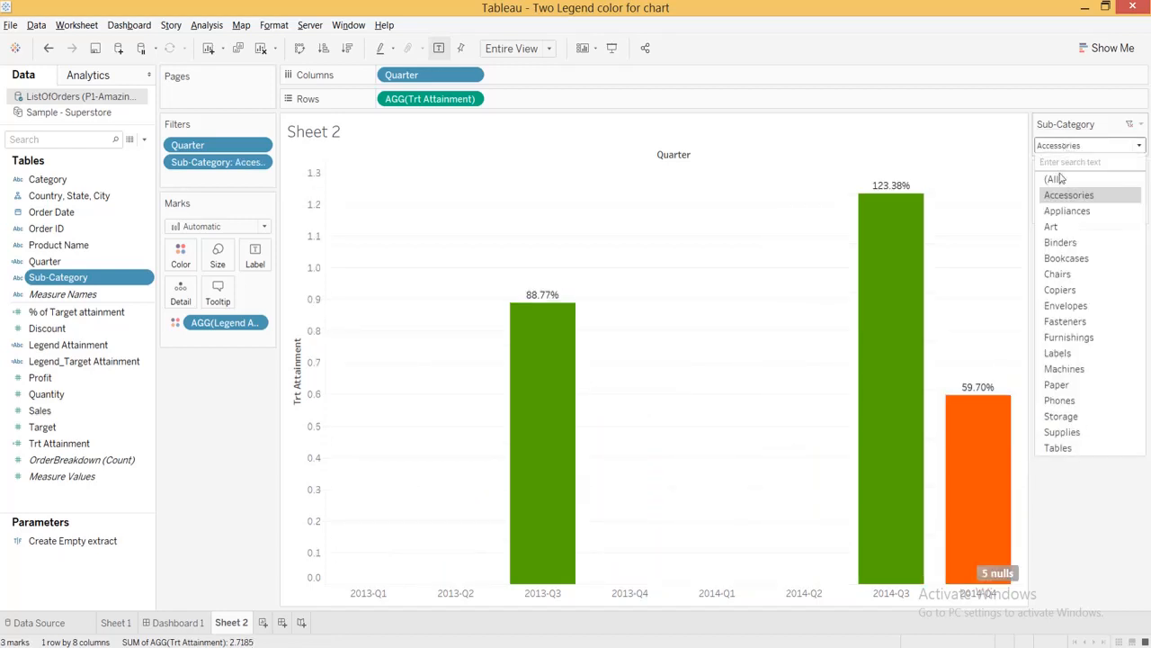
pyautogui.click(1060, 180)
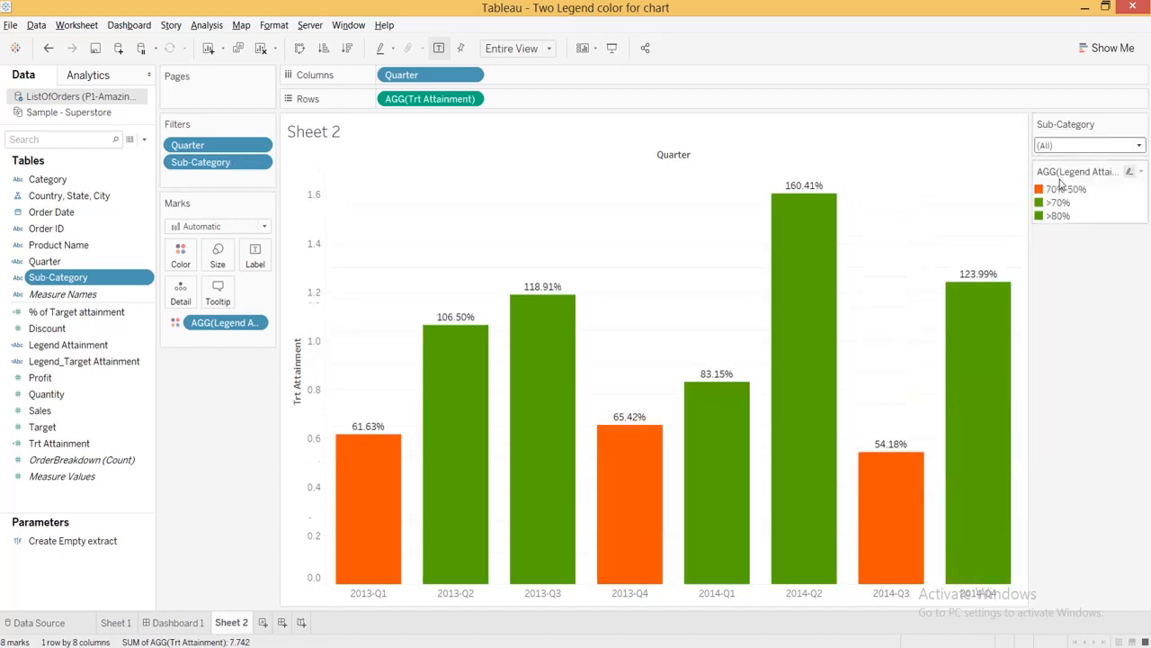
# Step: Filter the chart by the sub-categories Accessories, Appliances and Art in turn, ending on Art
pyautogui.click(1065, 147)
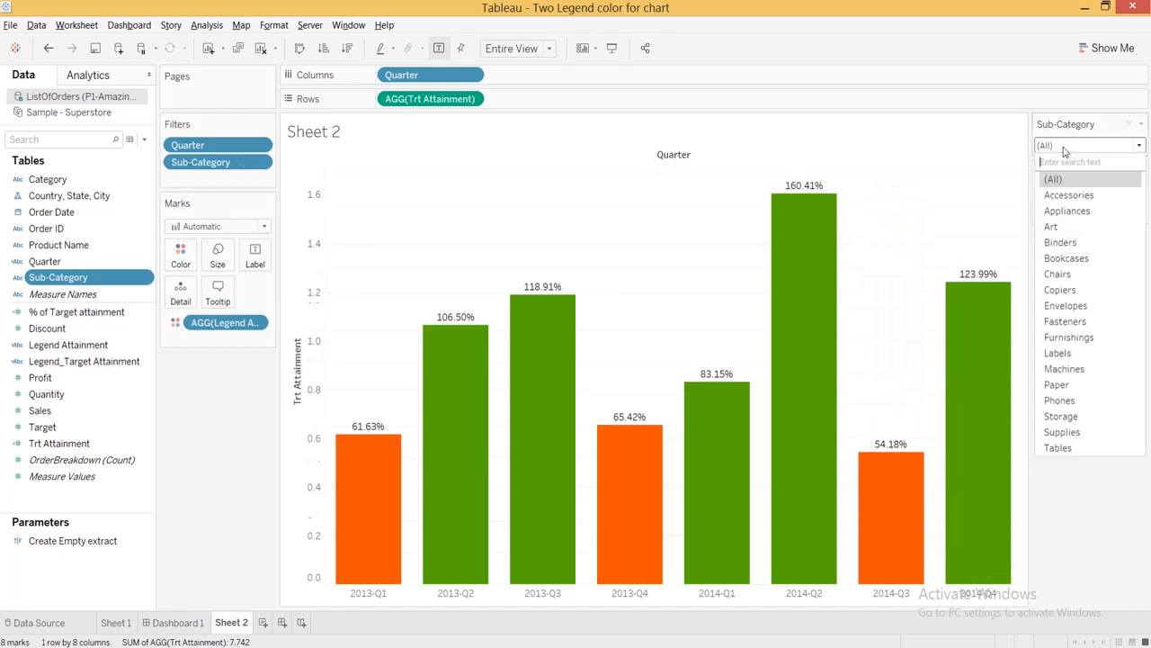
pyautogui.click(1067, 195)
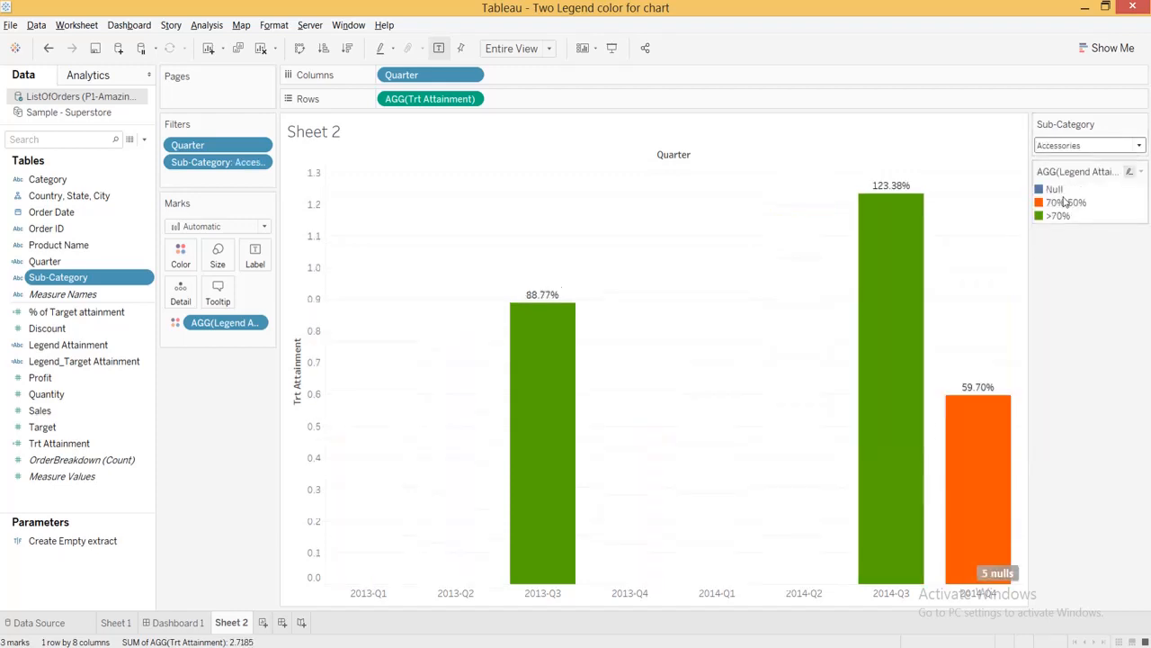
pyautogui.click(1059, 148)
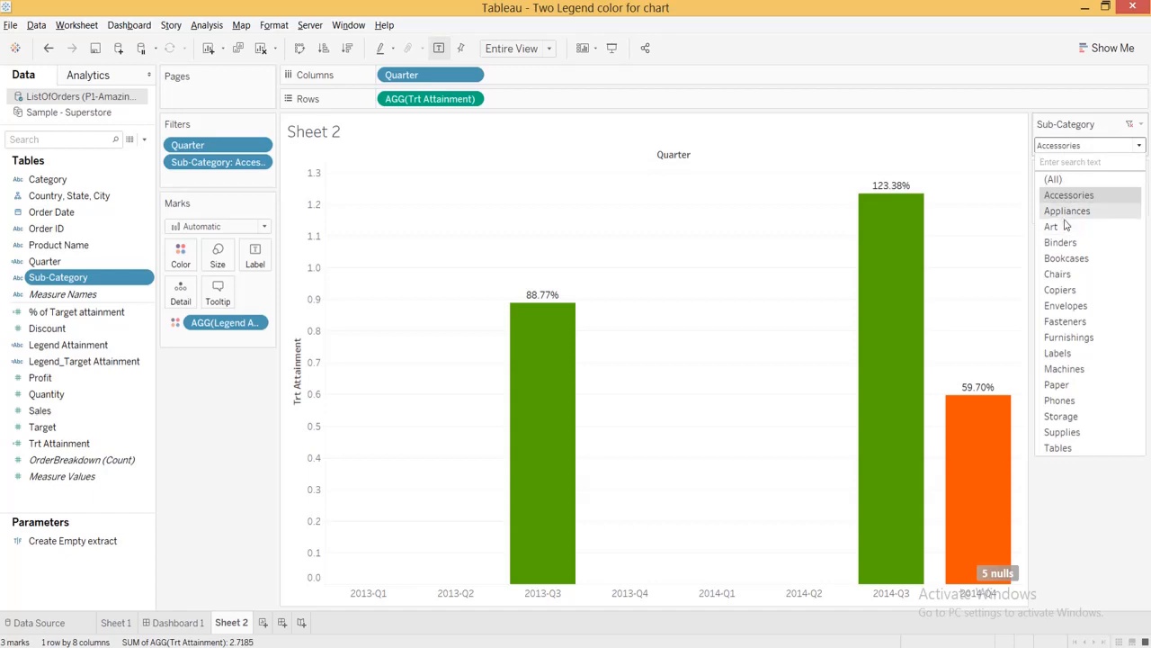
pyautogui.click(1067, 213)
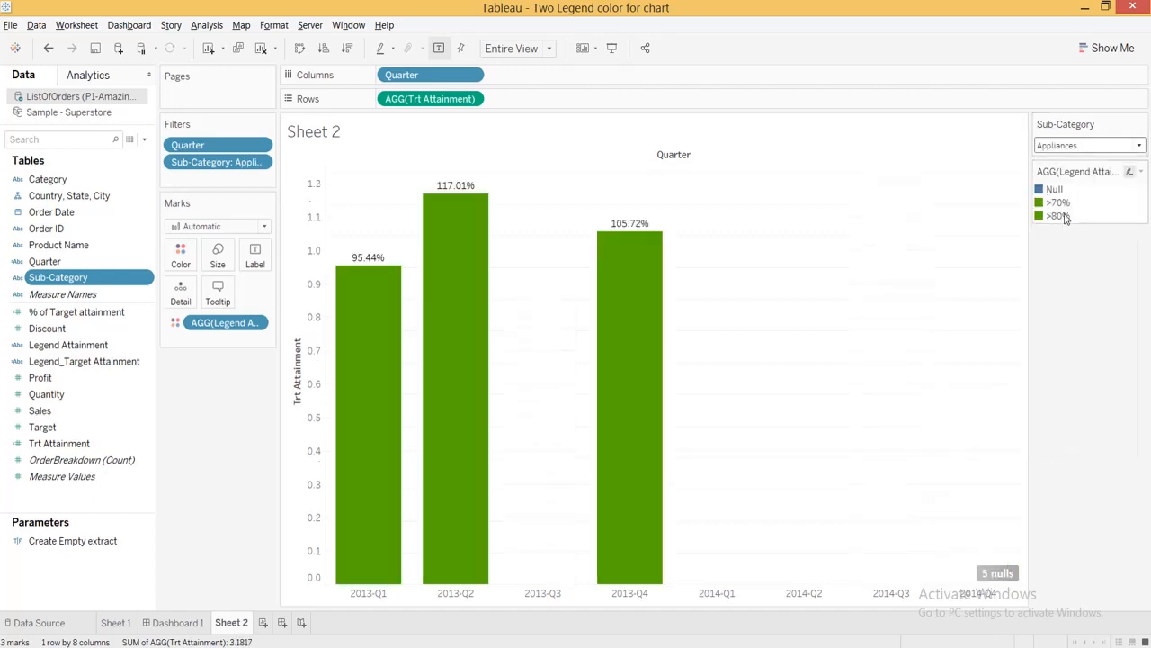
pyautogui.click(1066, 148)
pyautogui.click(1070, 228)
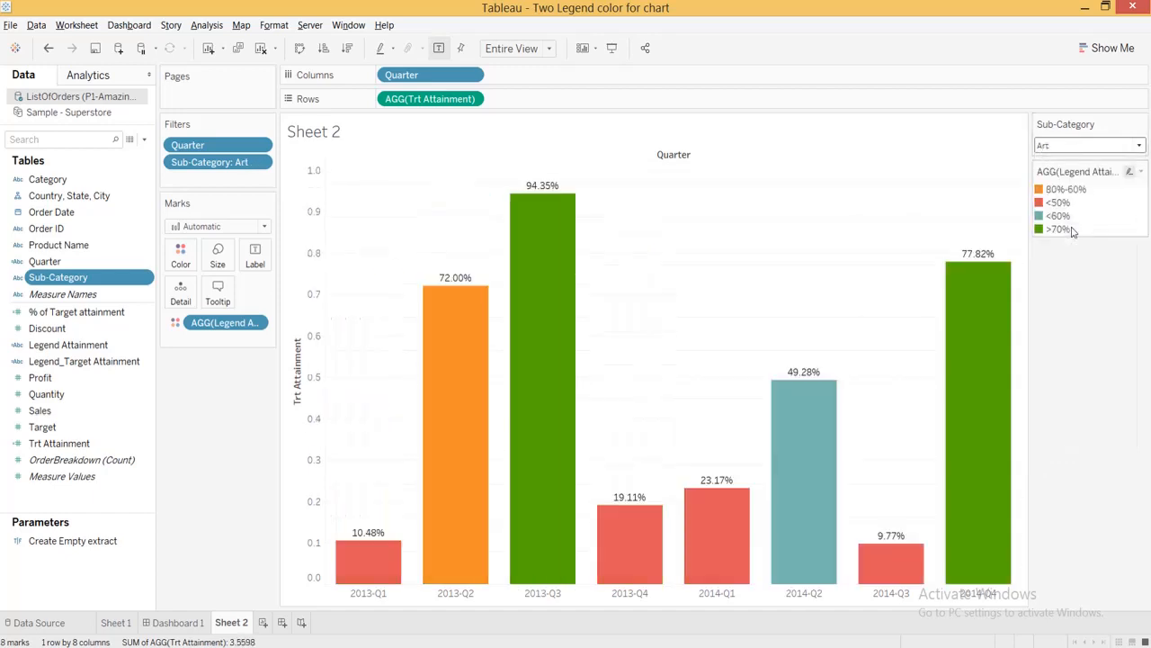
# Step: Assign red #ff0000 to the <50% and <60% items of the Legend Attainment colors
pyautogui.click(181, 259)
pyautogui.click(203, 306)
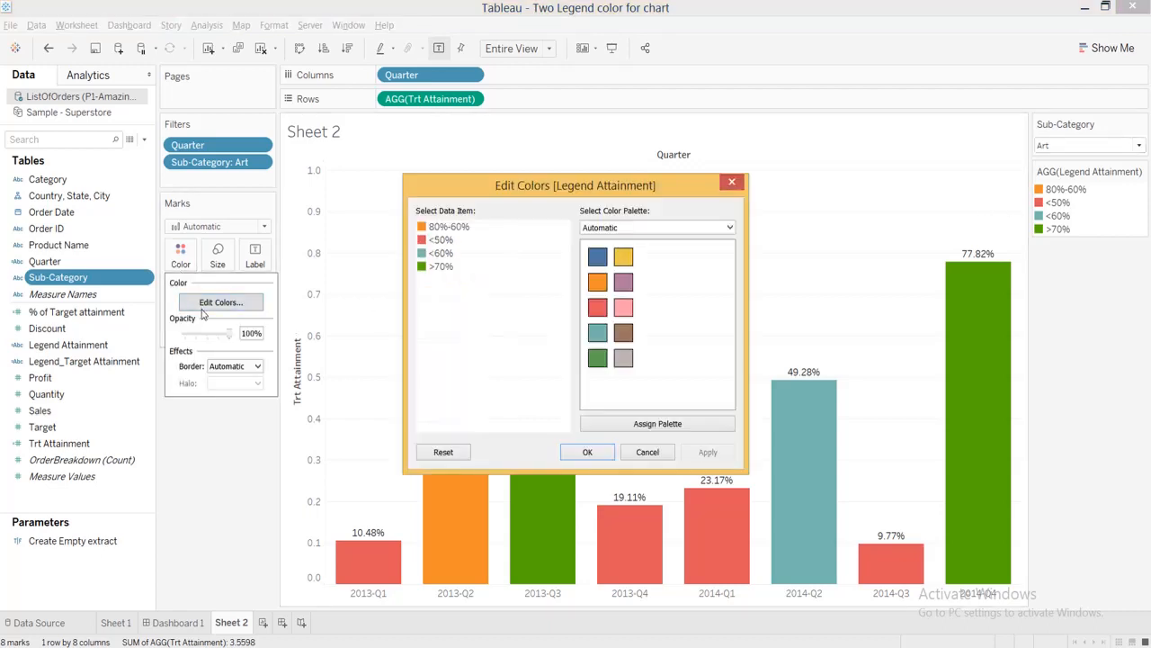
pyautogui.doubleClick(423, 243)
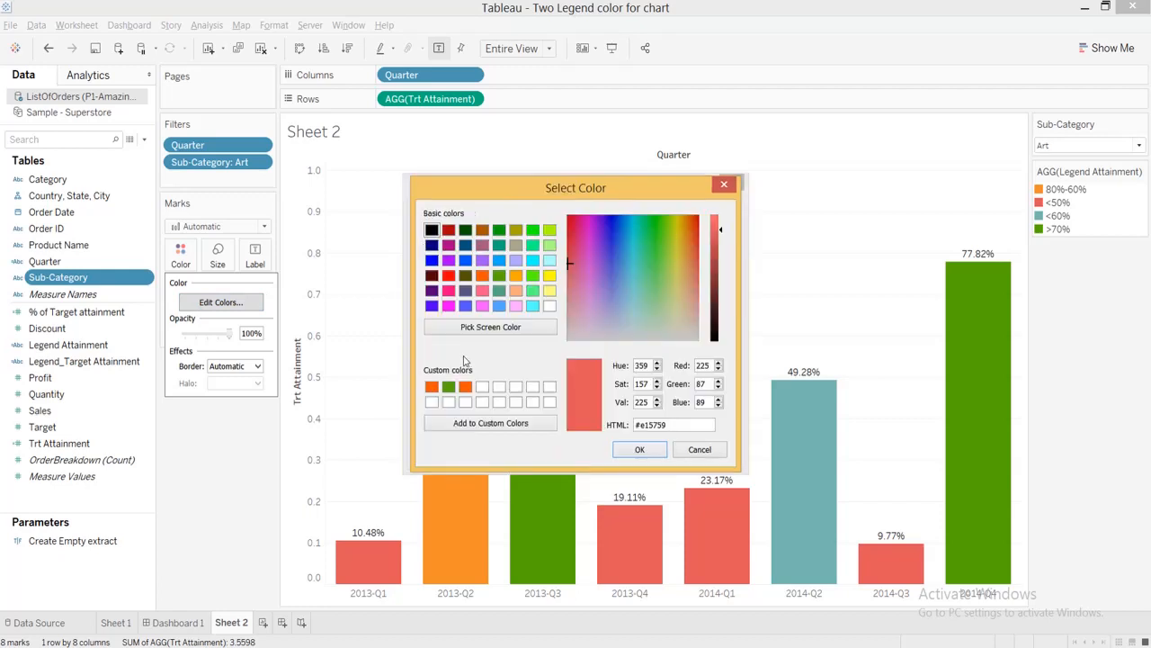
pyautogui.click(448, 275)
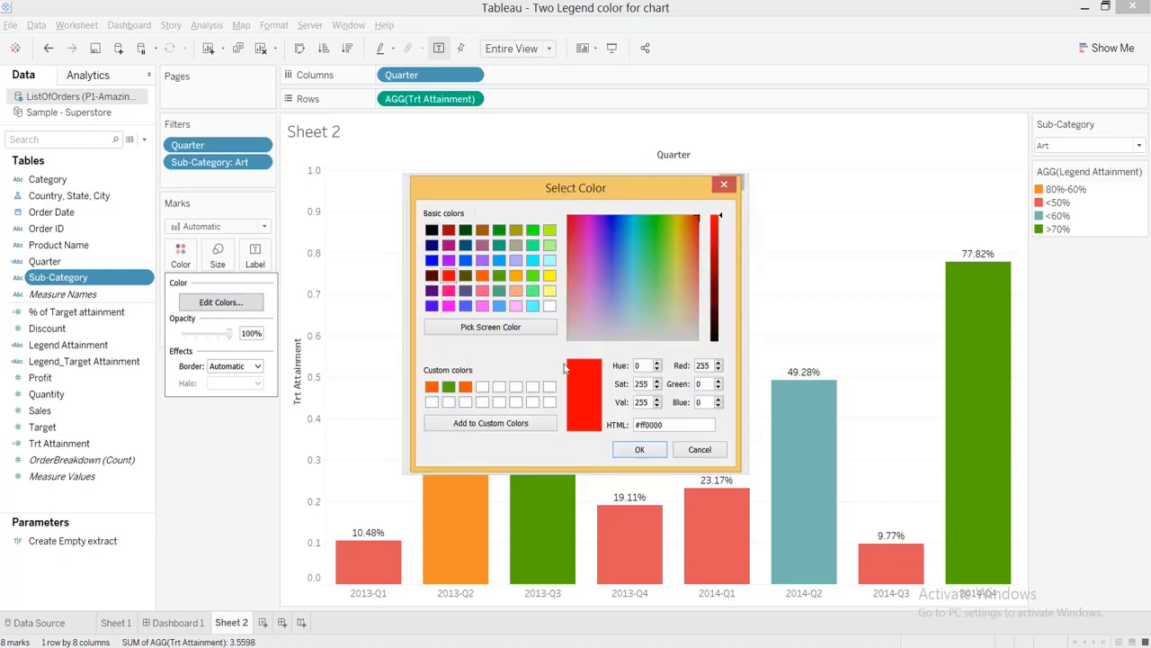
pyautogui.click(638, 449)
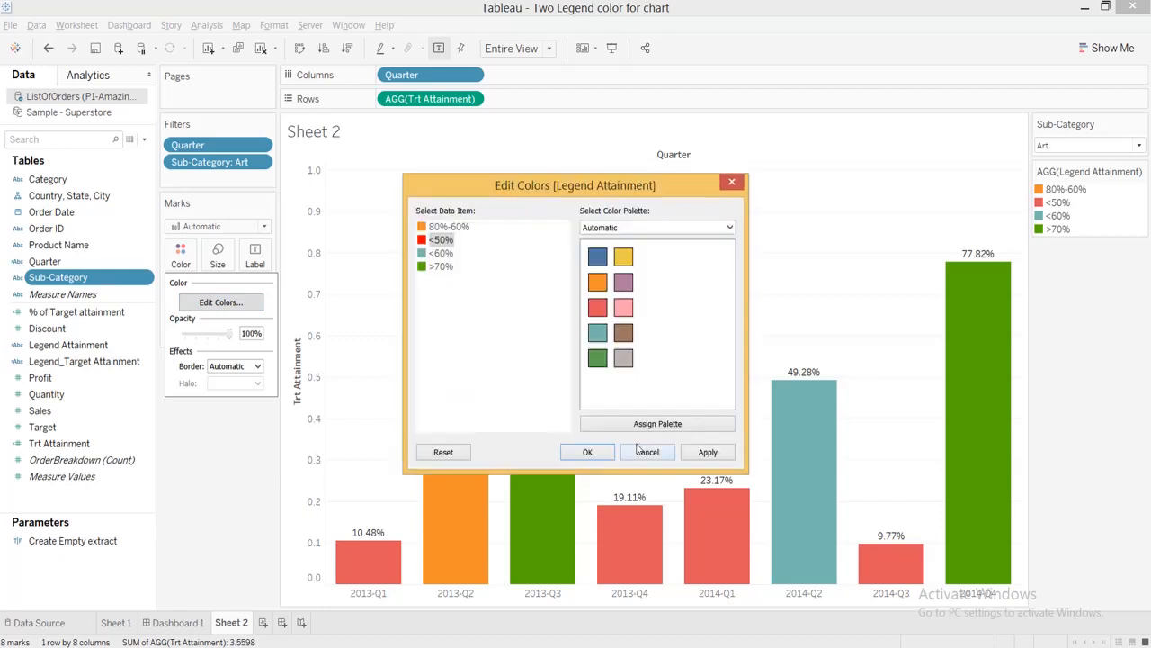
pyautogui.doubleClick(428, 255)
pyautogui.click(448, 275)
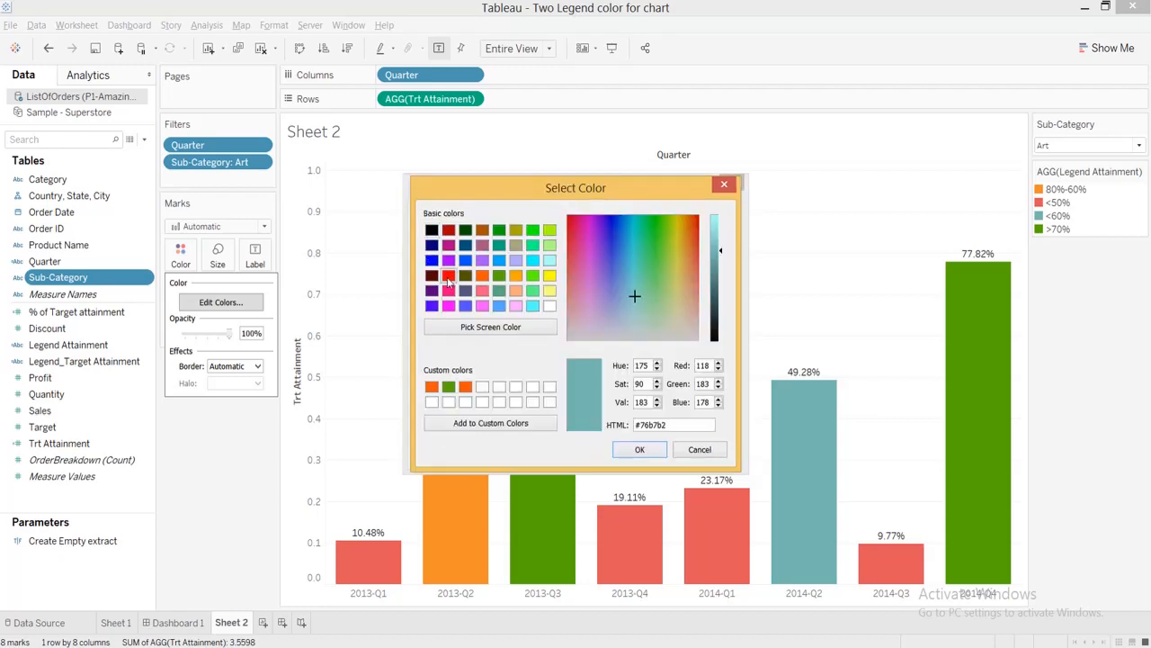
pyautogui.click(640, 449)
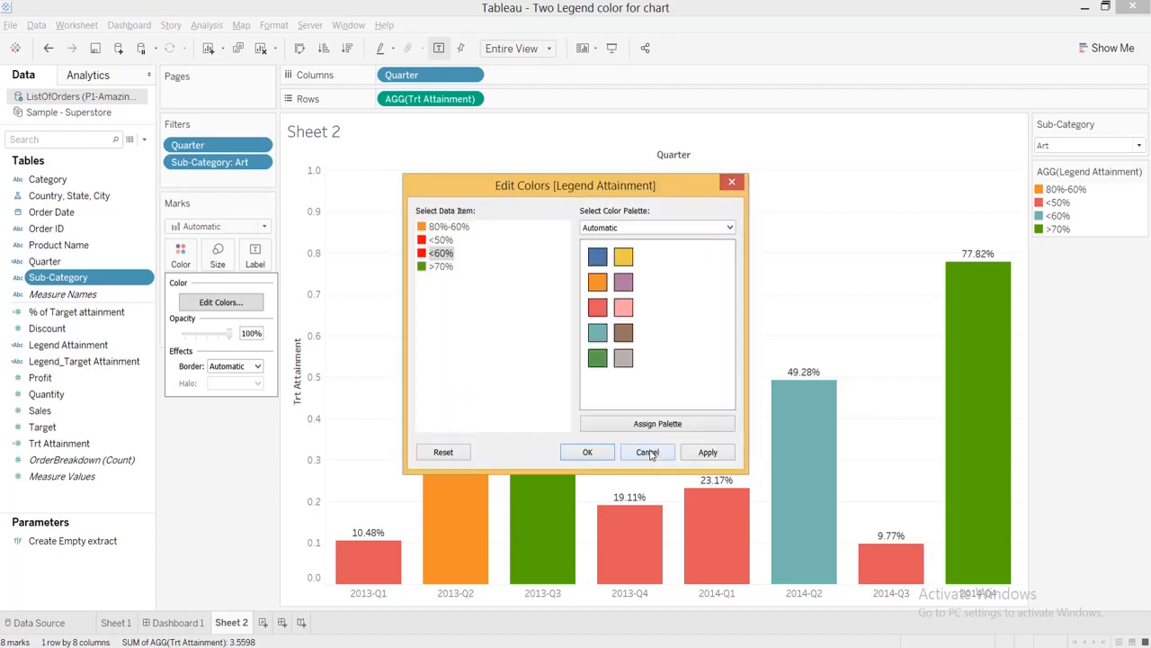
pyautogui.click(600, 452)
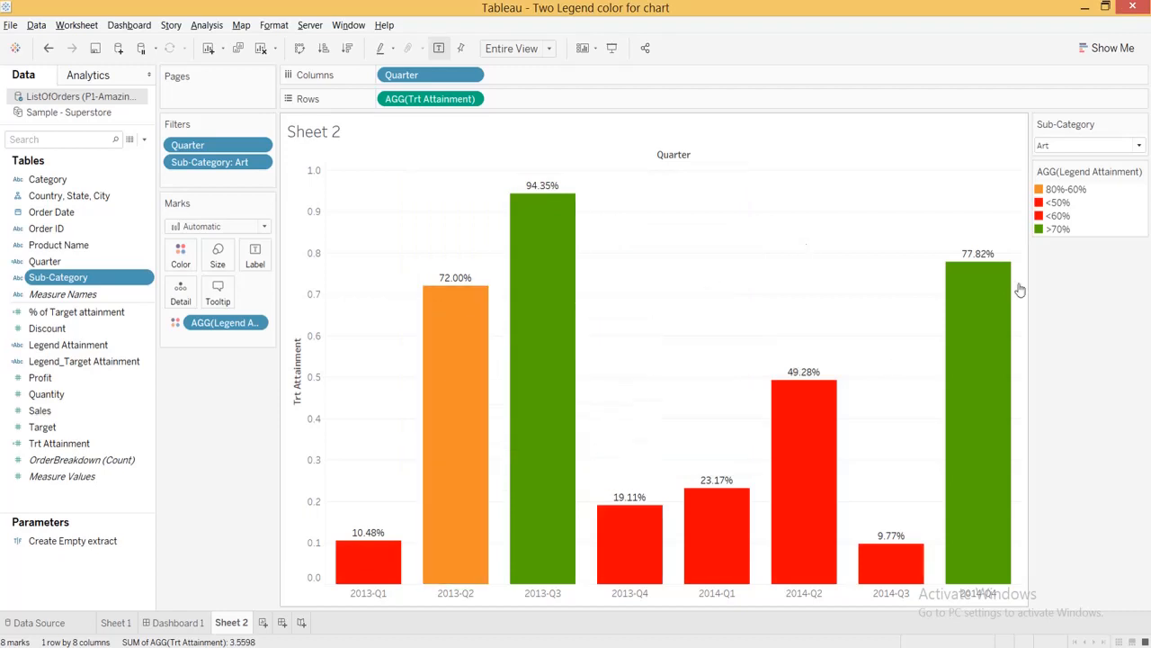
# Step: Create a new dashboard, fill it with a tiled horizontal container and place Sheet 2 inside
pyautogui.moveTo(457, 586)
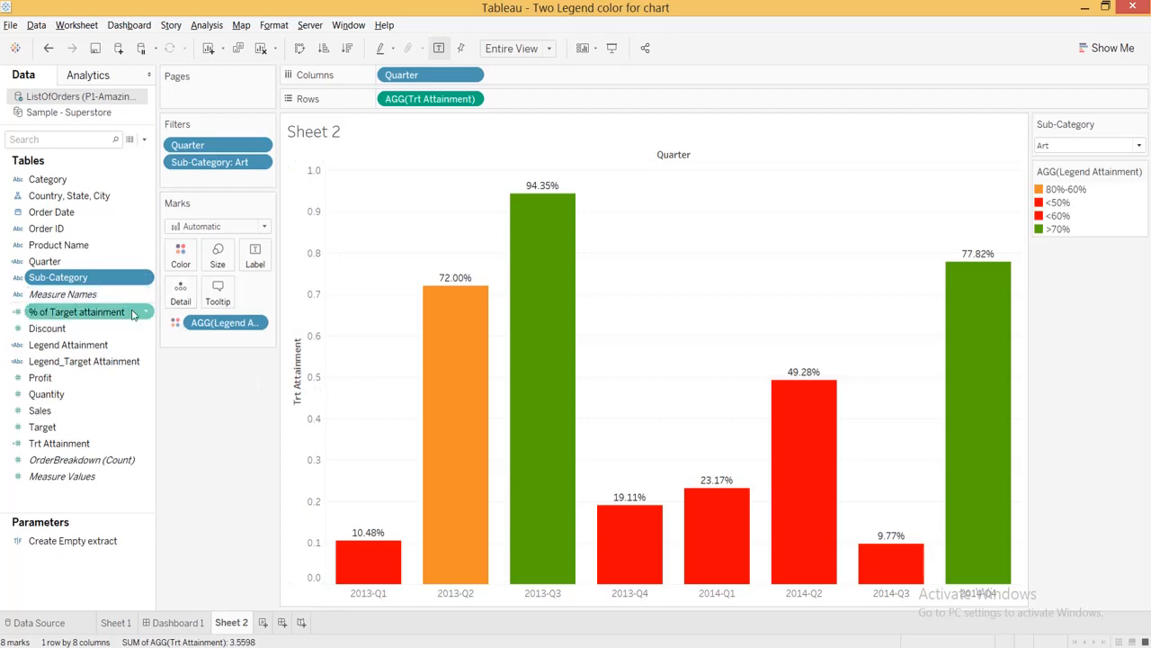
pyautogui.click(281, 622)
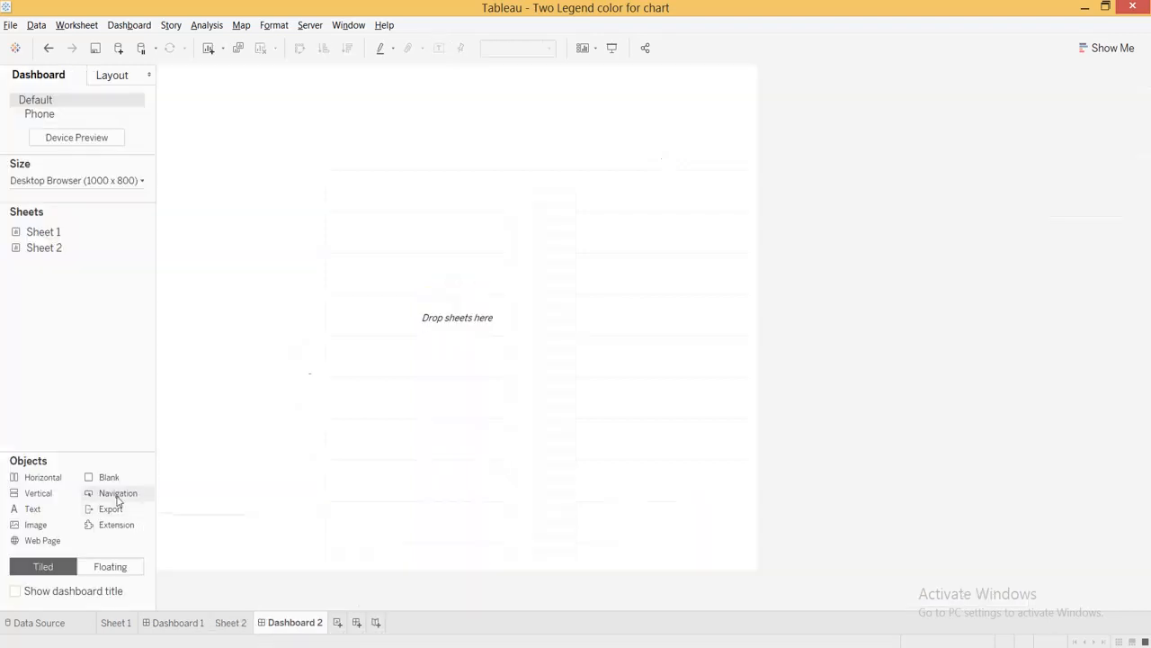
pyautogui.click(114, 78)
pyautogui.click(61, 79)
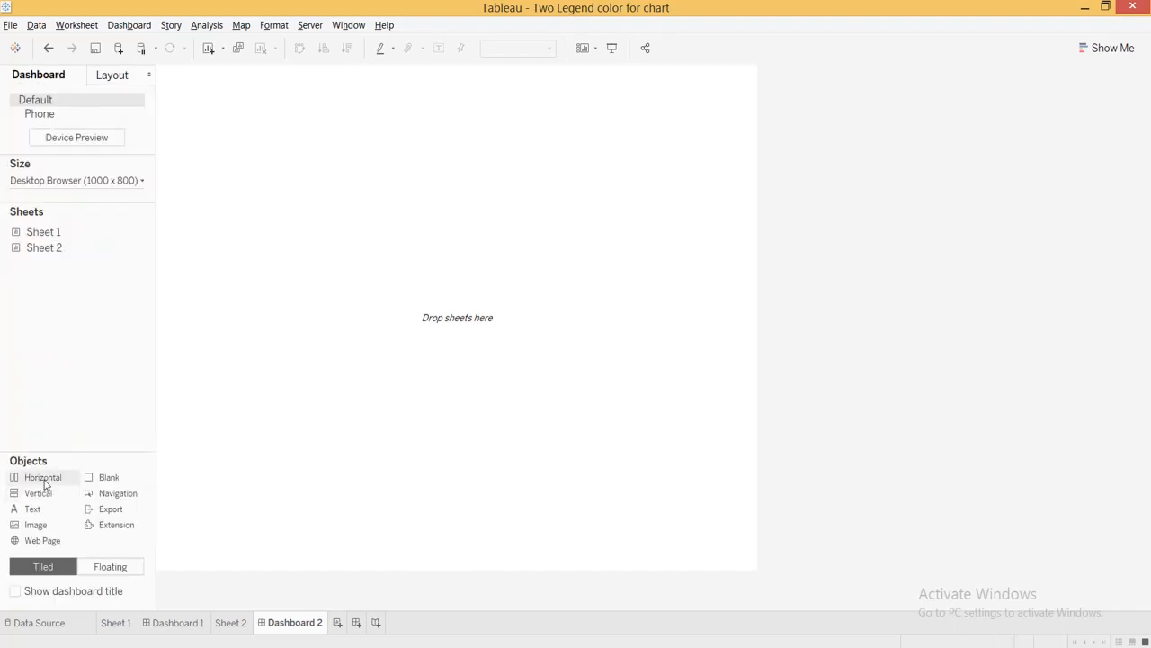
pyautogui.moveTo(44, 484); pyautogui.dragTo(497, 370)
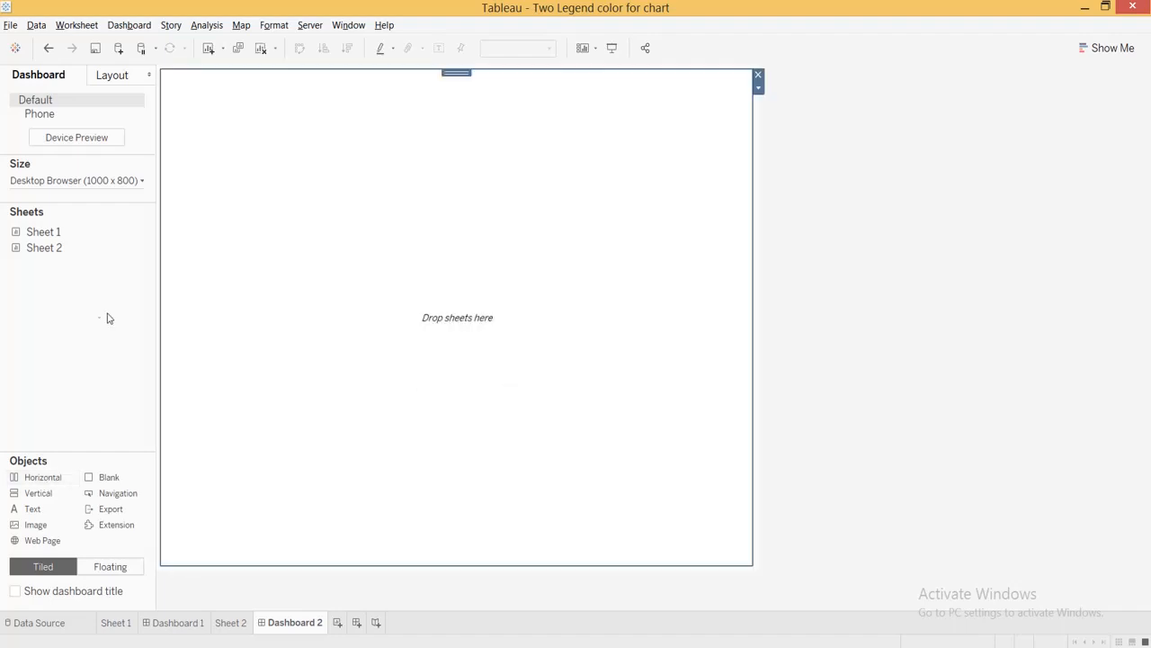
pyautogui.moveTo(36, 248)
pyautogui.mouseDown()
pyautogui.moveTo(178, 261)
pyautogui.moveTo(383, 306)
pyautogui.mouseUp()
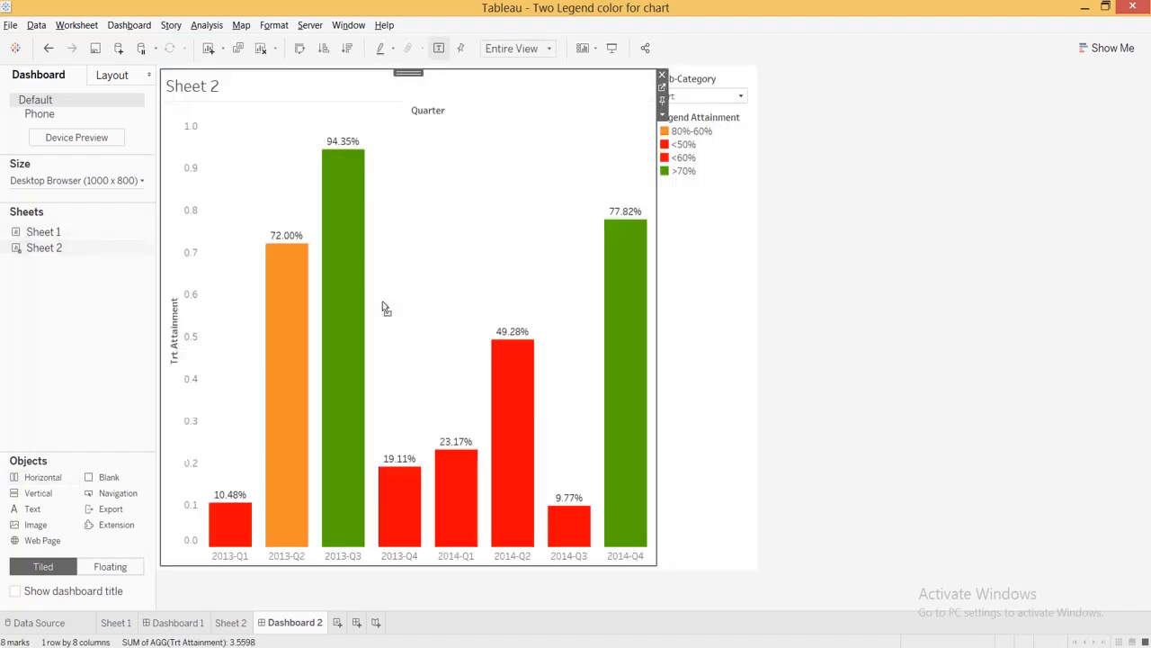
# Step: Set the dashboard's fixed width to 1600 px
pyautogui.click(75, 178)
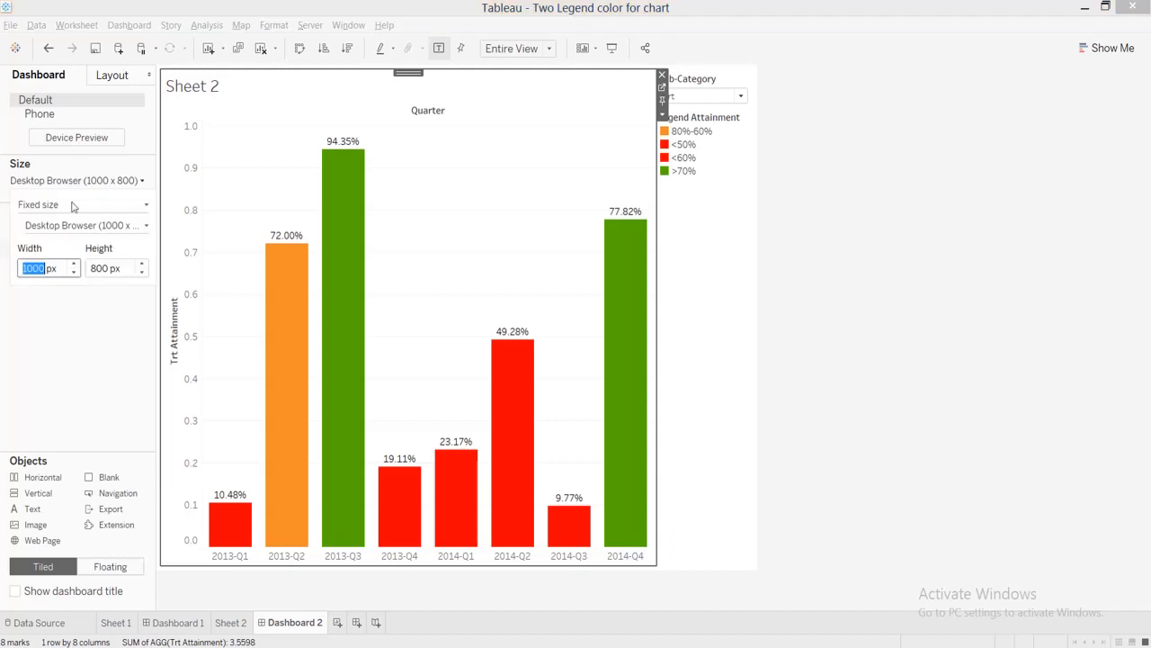
pyautogui.write('1600')
pyautogui.press('Return')
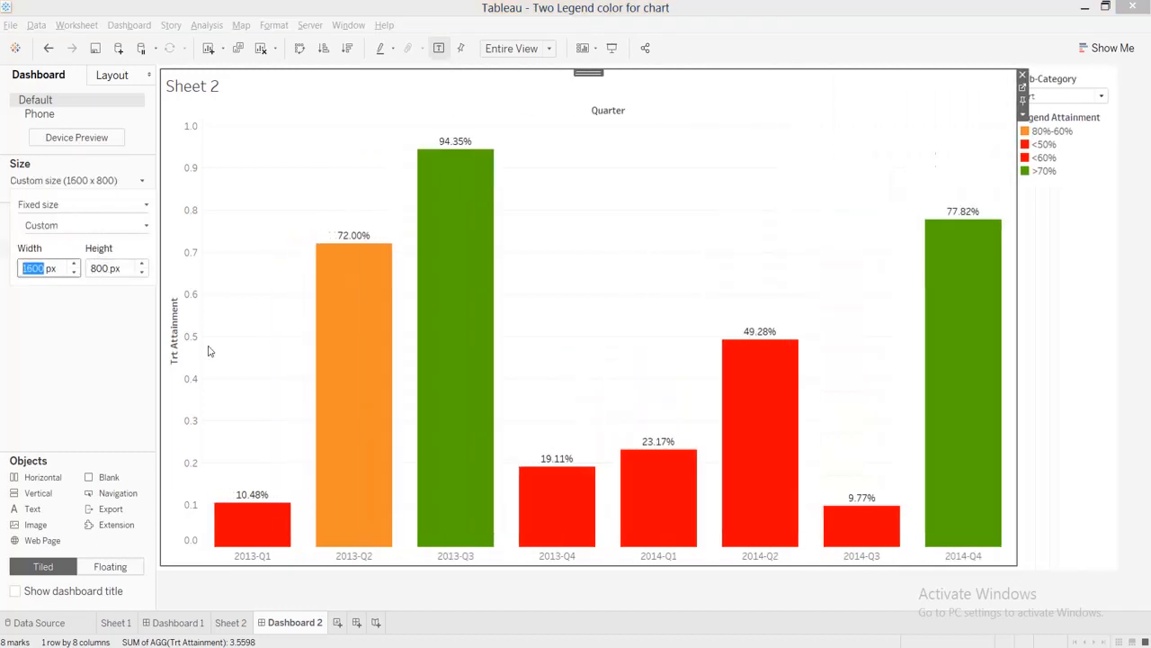
pyautogui.click(107, 481)
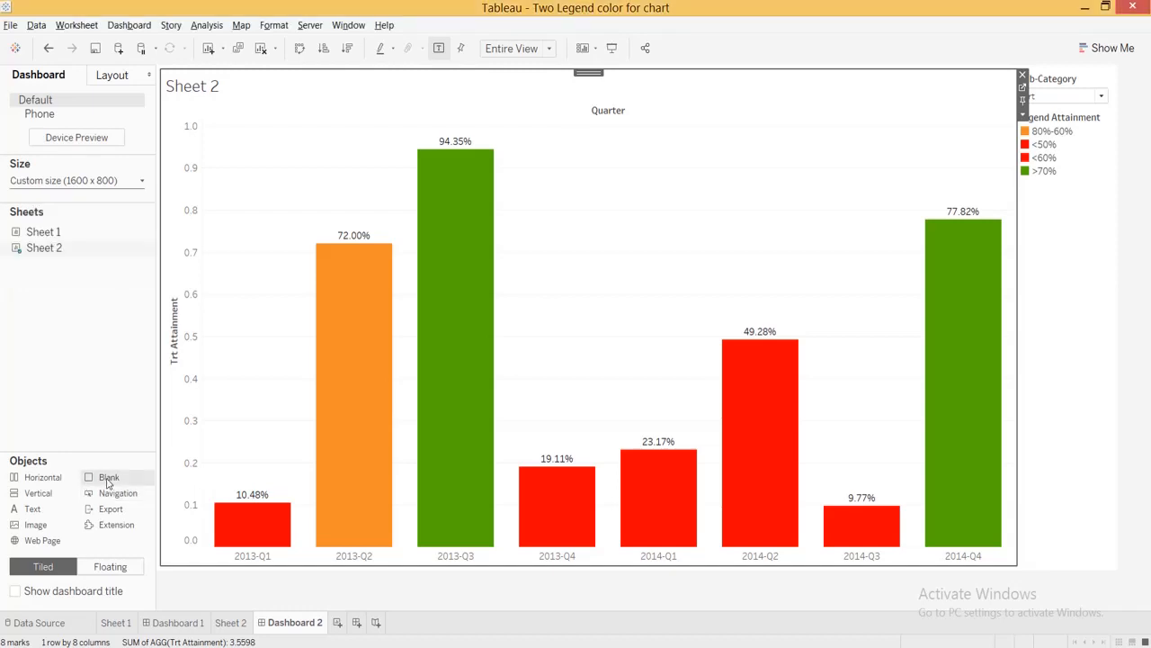
# Step: Place a floating blank object around the 2013-Q2 bar, sized about 186 by 704 px
pyautogui.click(107, 567)
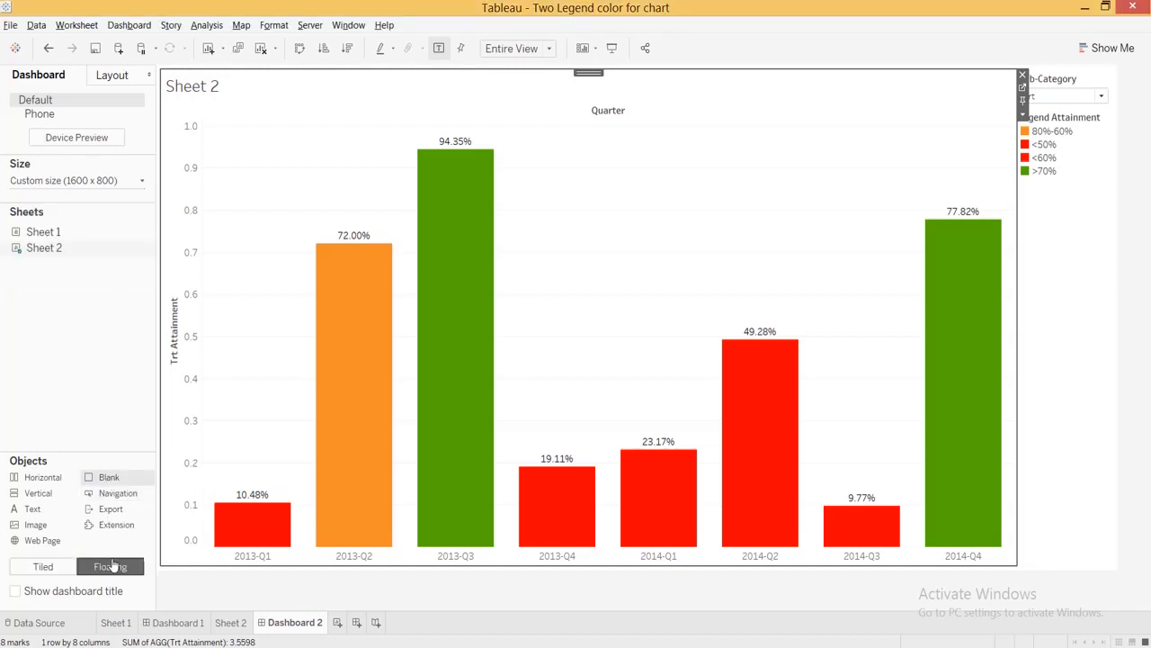
pyautogui.moveTo(107, 482); pyautogui.dragTo(297, 130)
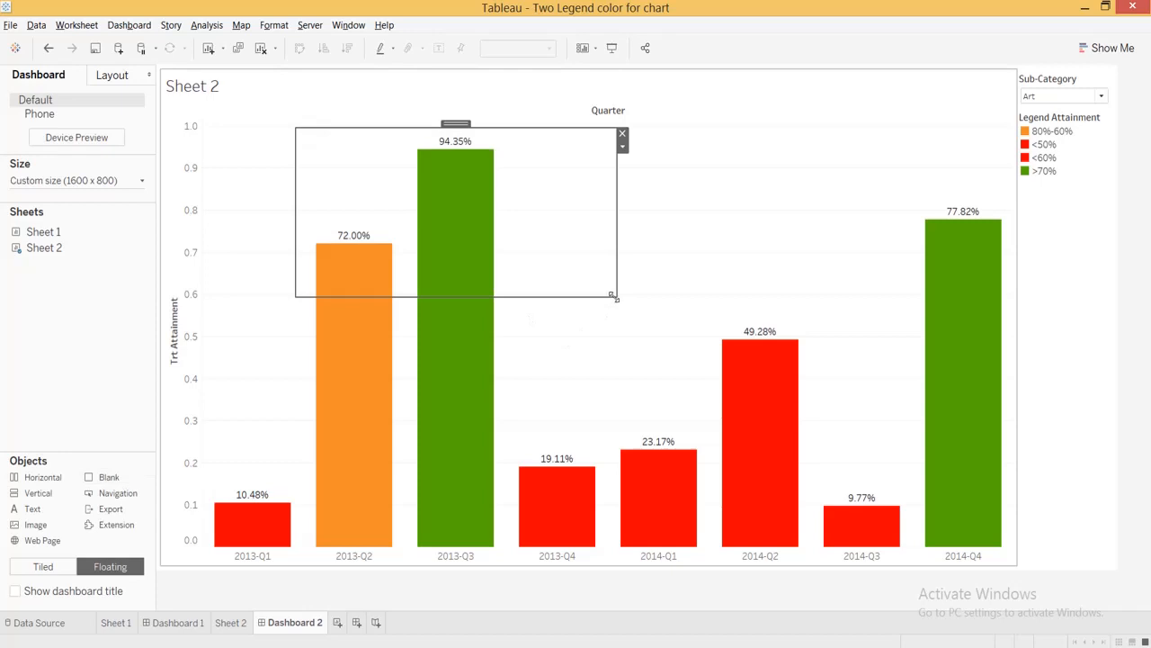
pyautogui.moveTo(613, 297); pyautogui.dragTo(411, 581)
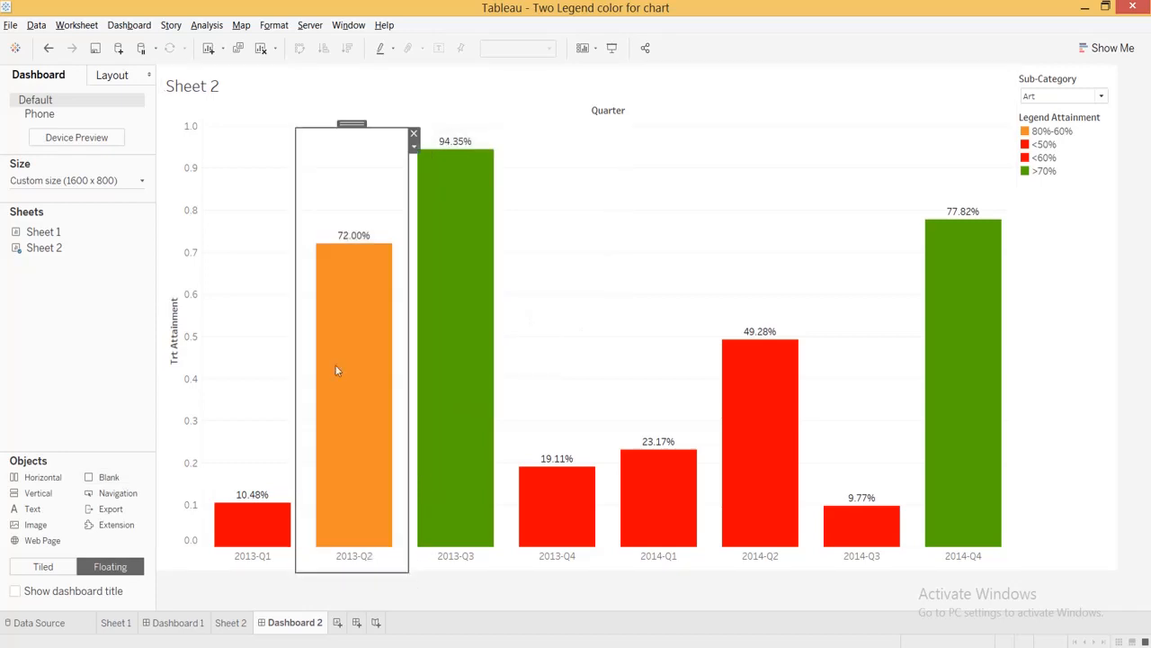
pyautogui.click(610, 210)
pyautogui.click(391, 170)
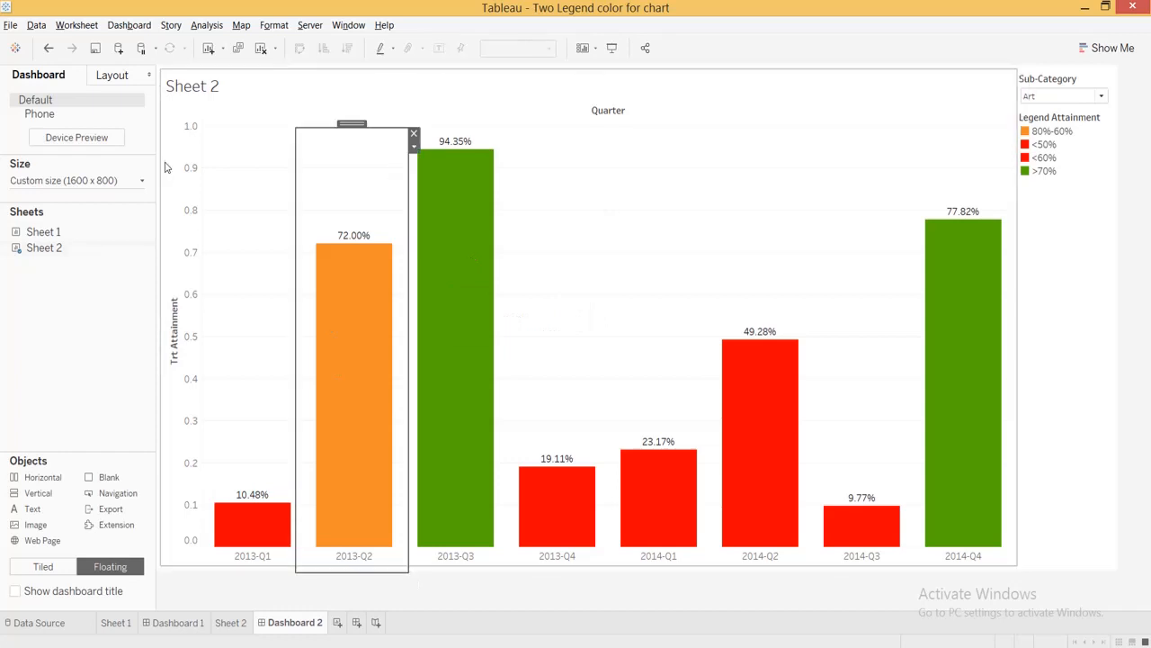
# Step: Give the blank object around 2013-Q2 a solid black border in the second-thinnest line weight
pyautogui.click(106, 79)
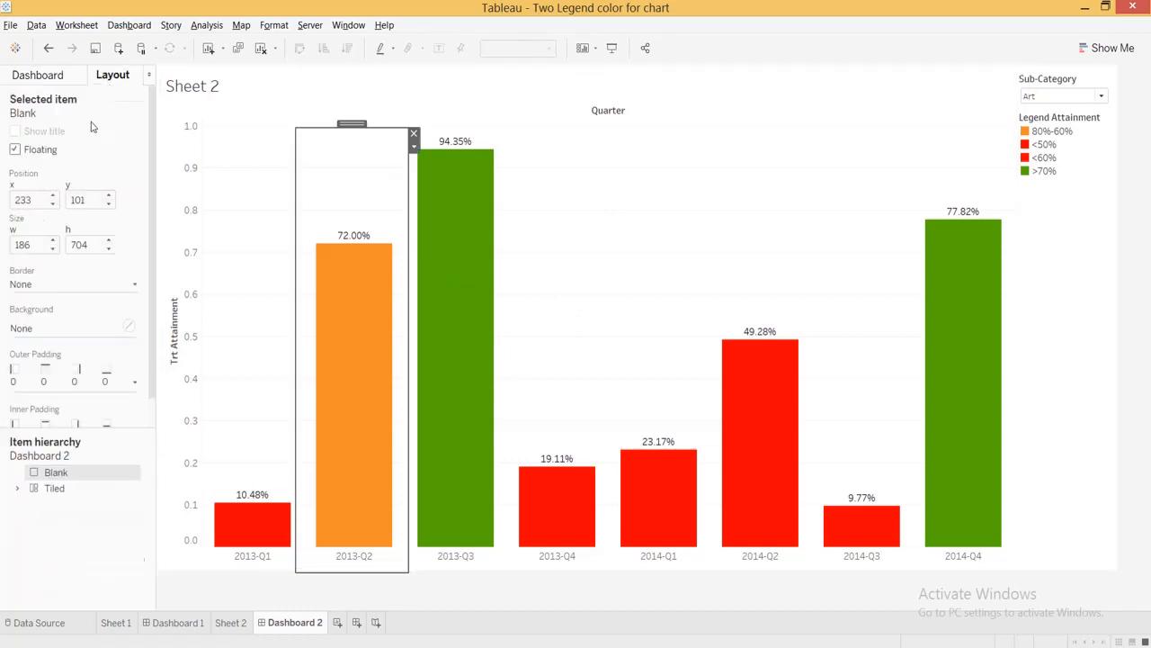
pyautogui.click(56, 286)
pyautogui.click(50, 385)
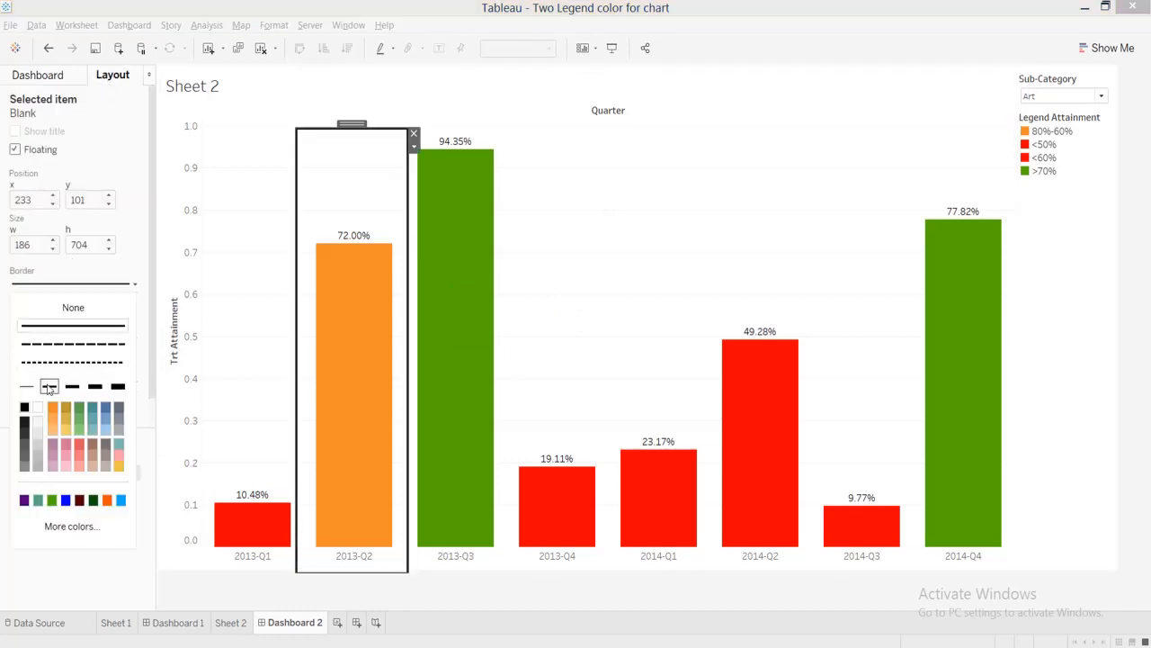
pyautogui.click(708, 160)
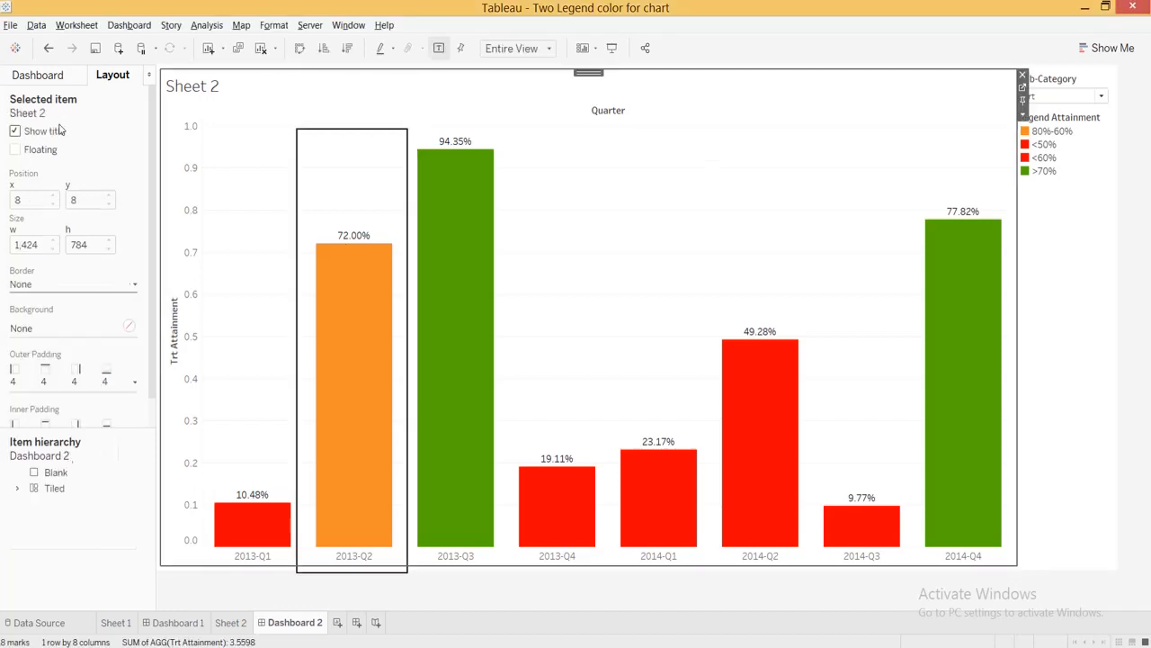
# Step: Place a second floating blank object around the 2014-Q2 bar, sized about 200 by 702 px
pyautogui.click(39, 77)
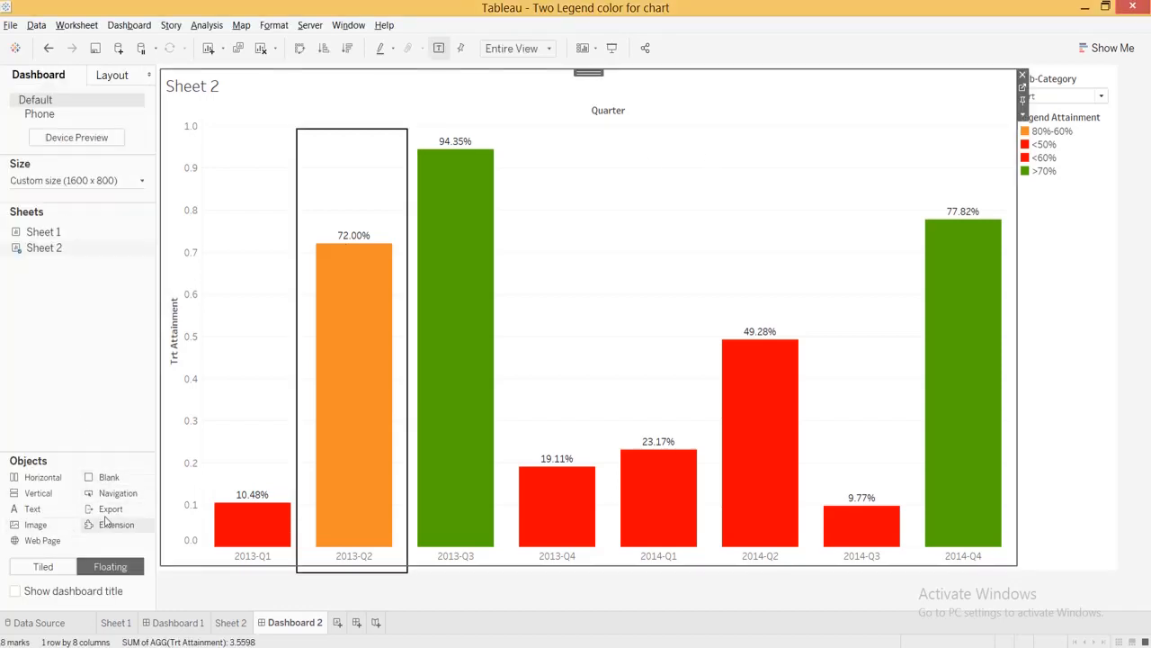
pyautogui.moveTo(107, 478); pyautogui.dragTo(699, 124)
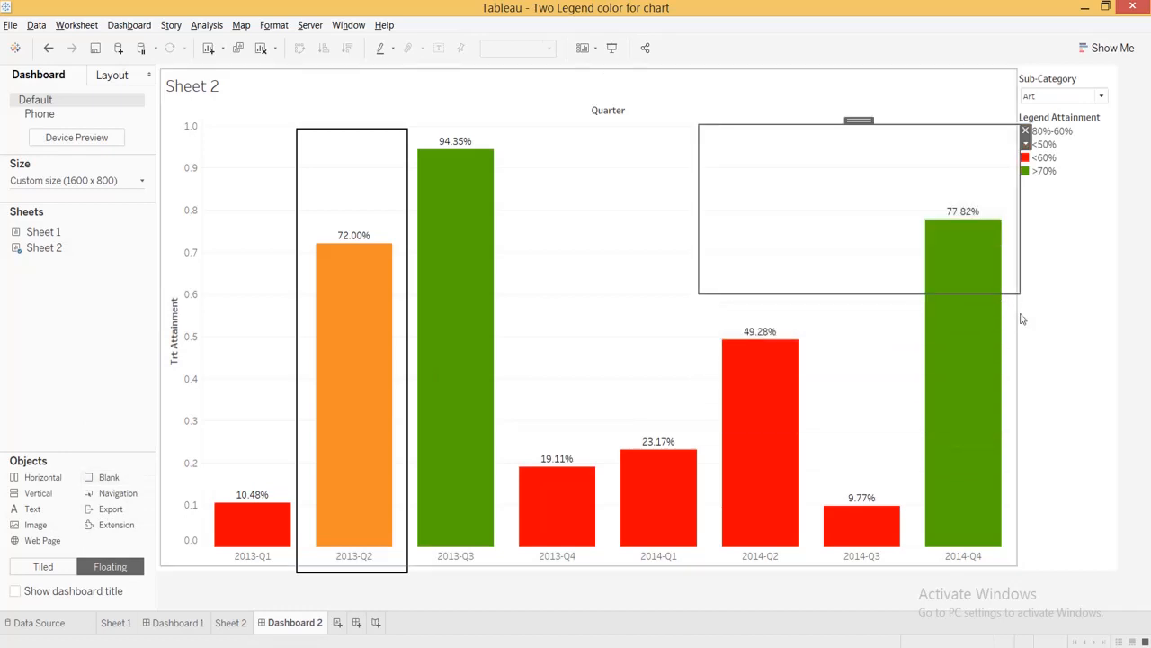
pyautogui.moveTo(1022, 293); pyautogui.dragTo(821, 574)
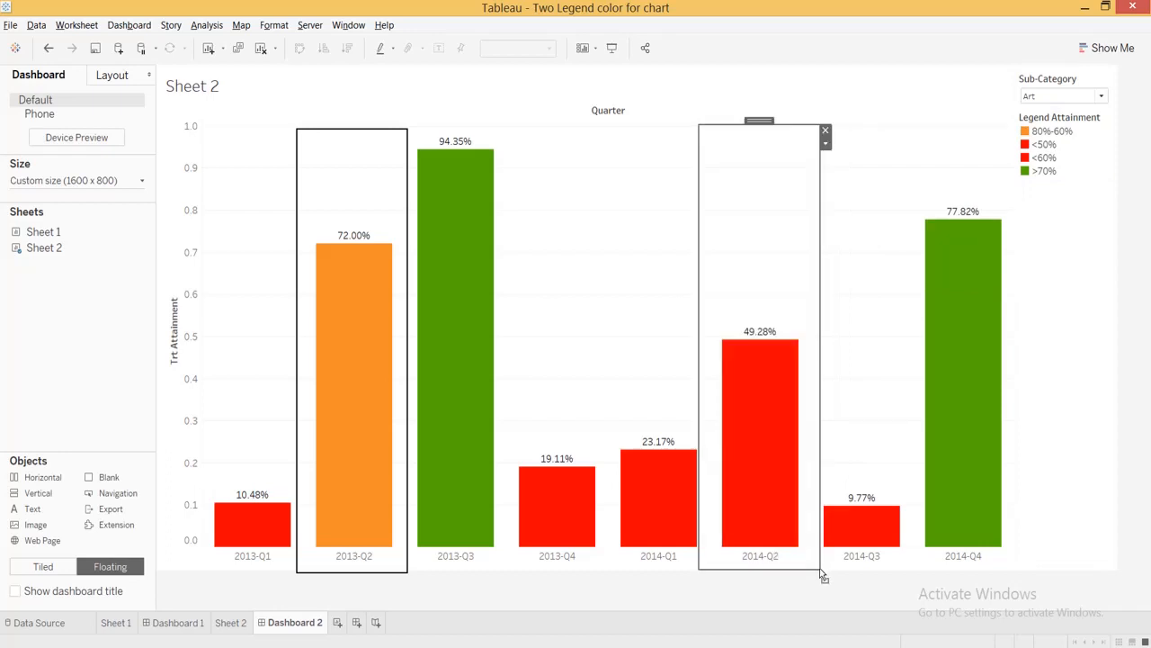
# Step: Give the blank object around 2014-Q2 a solid black border in the second-thinnest line weight
pyautogui.click(103, 77)
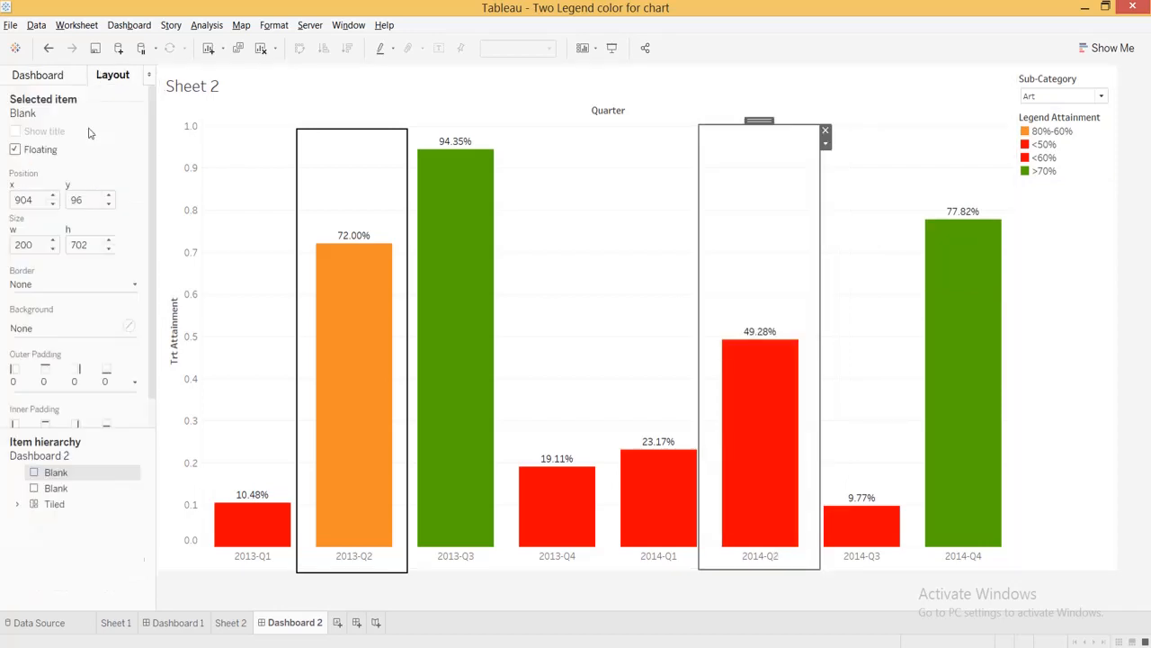
pyautogui.click(49, 286)
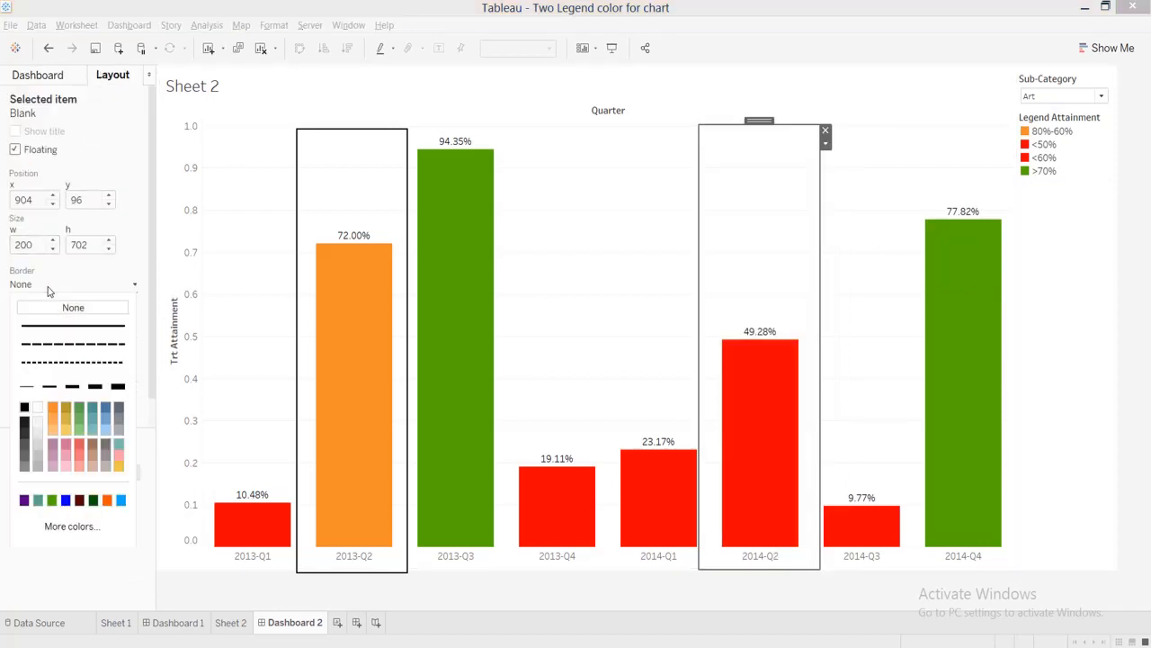
pyautogui.click(50, 386)
pyautogui.click(864, 223)
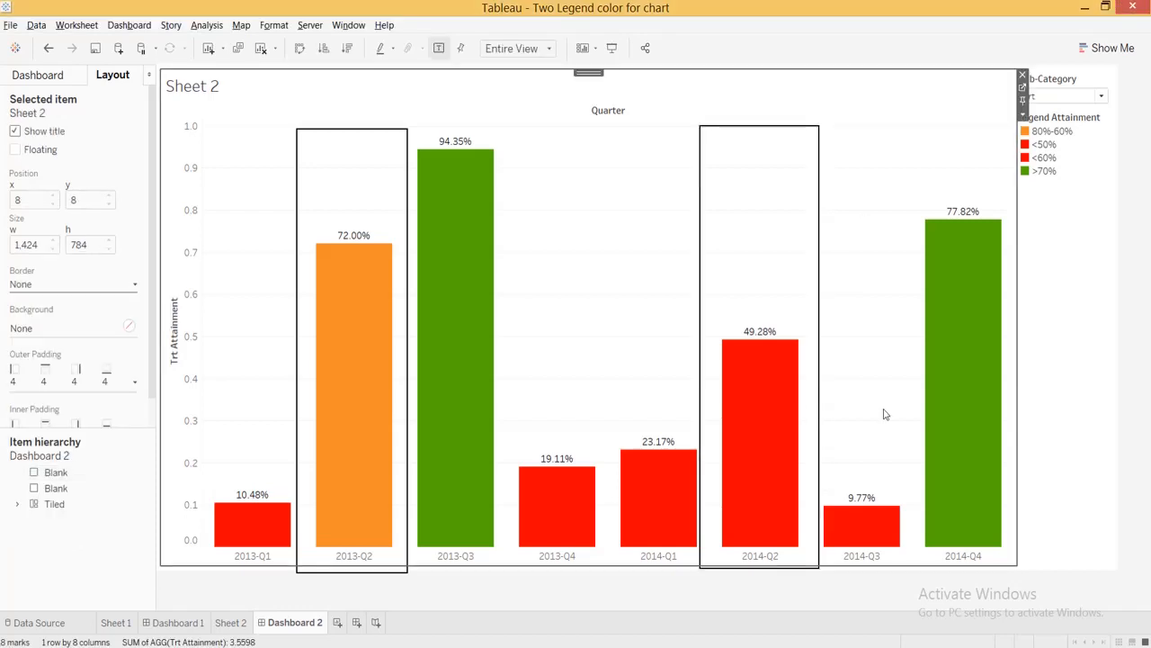
# Step: Examine the two KPI legend images on Dashboard 1 and compare them with the Legend Attainment legend on Dashboard 2
pyautogui.click(1077, 398)
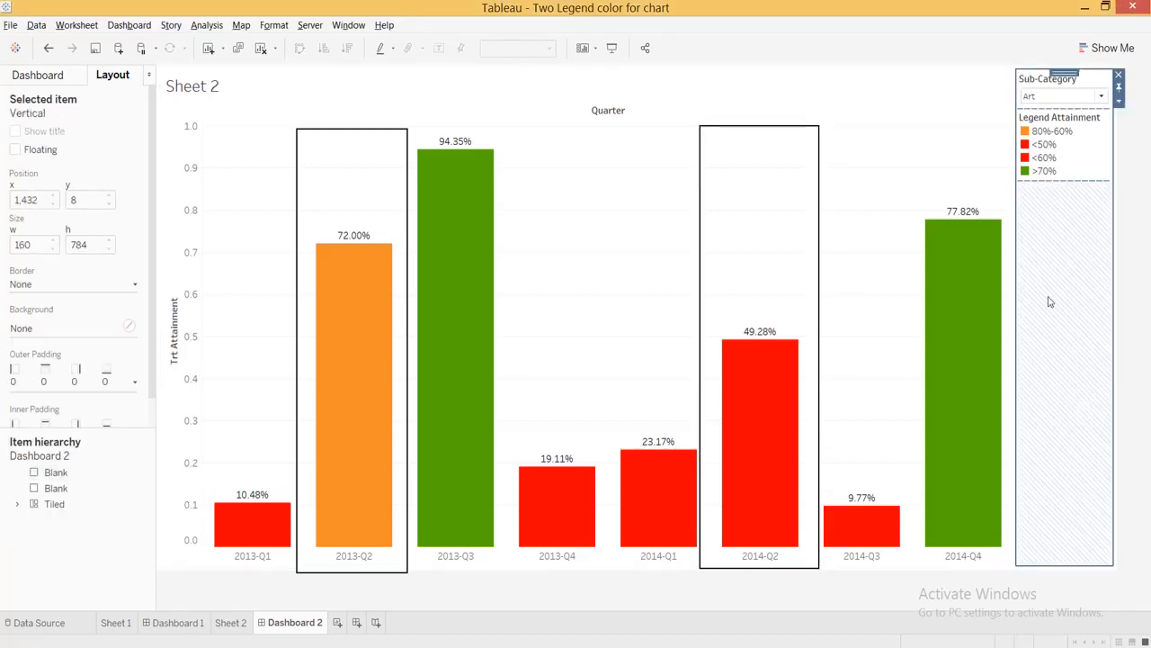
pyautogui.click(178, 621)
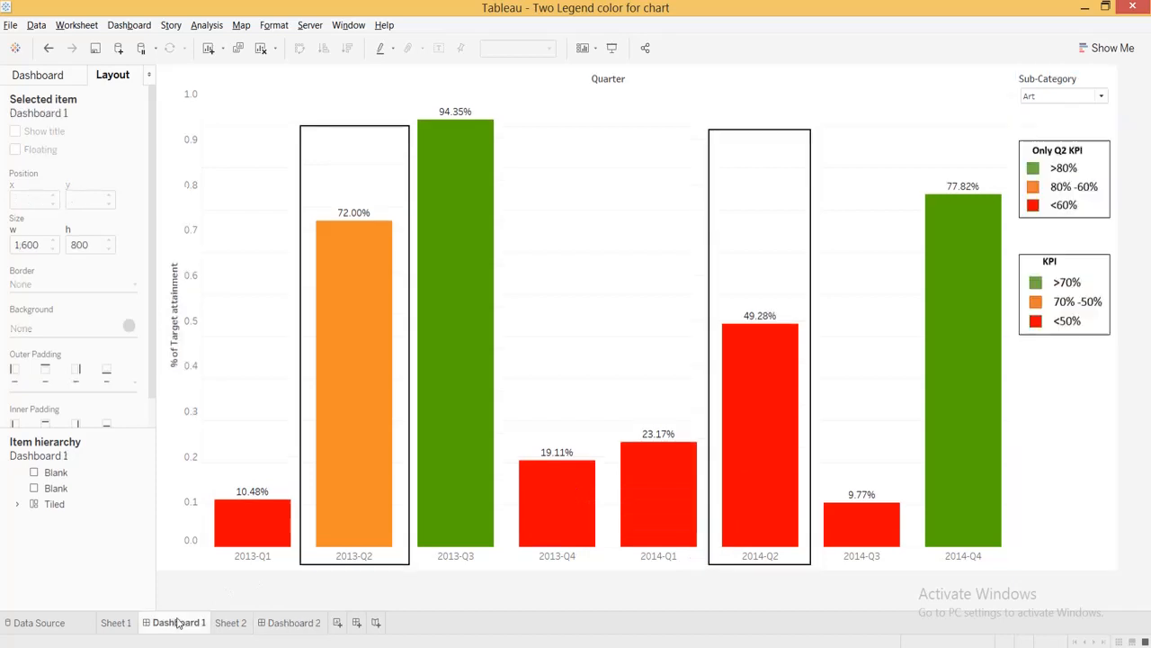
pyautogui.click(1028, 193)
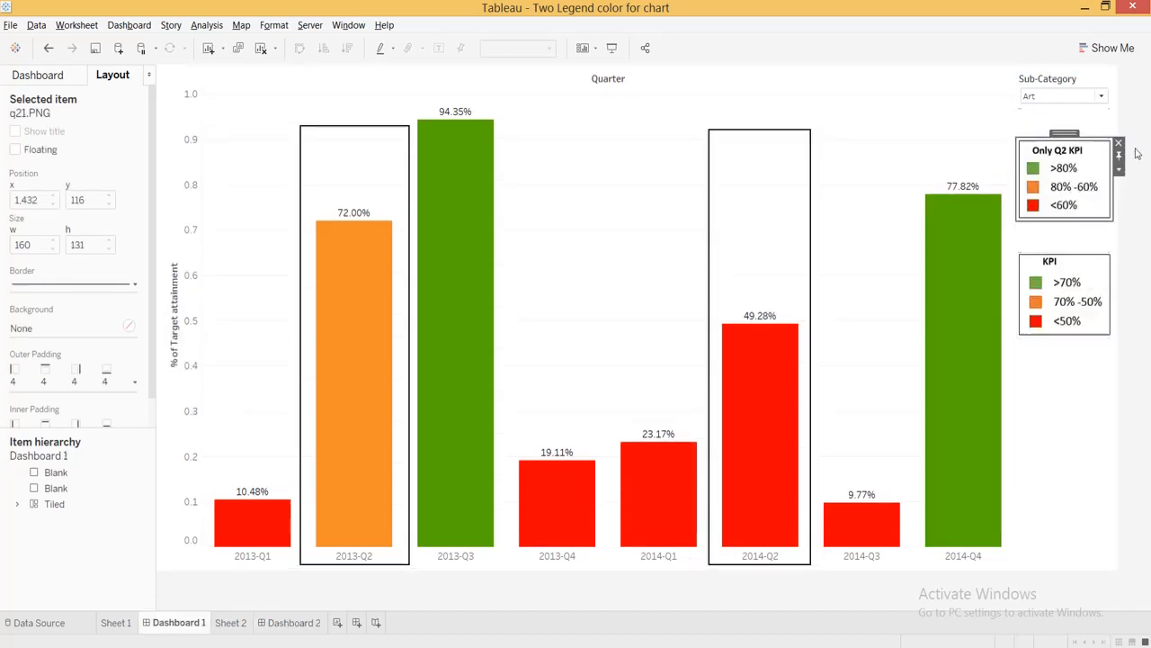
pyautogui.click(1119, 169)
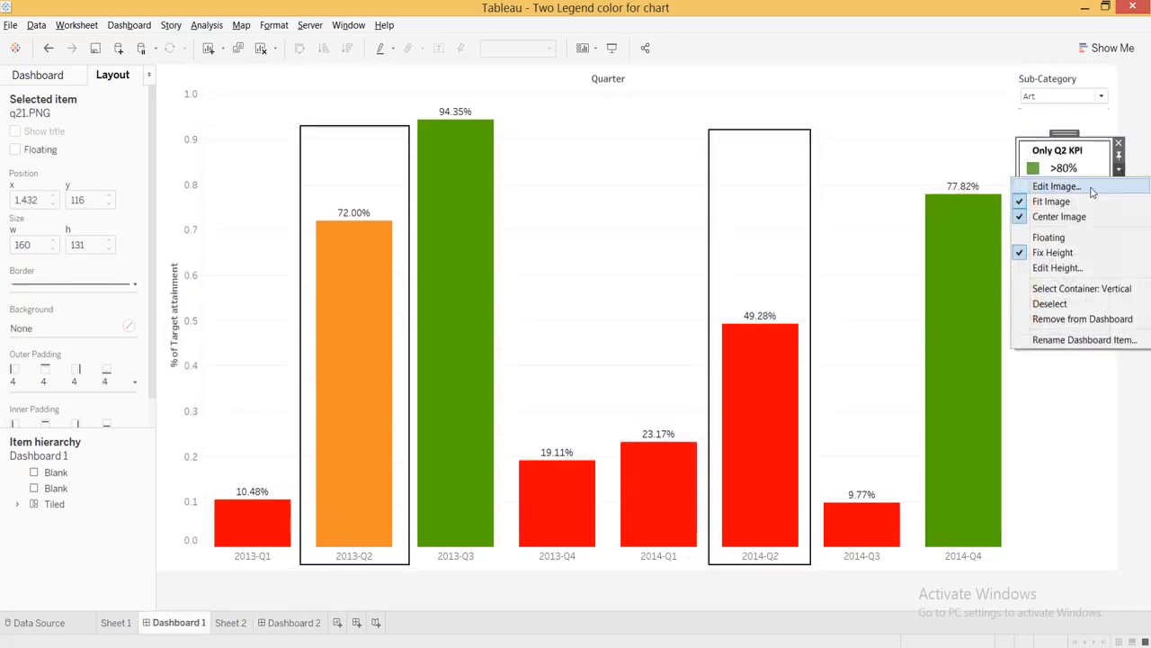
pyautogui.click(933, 157)
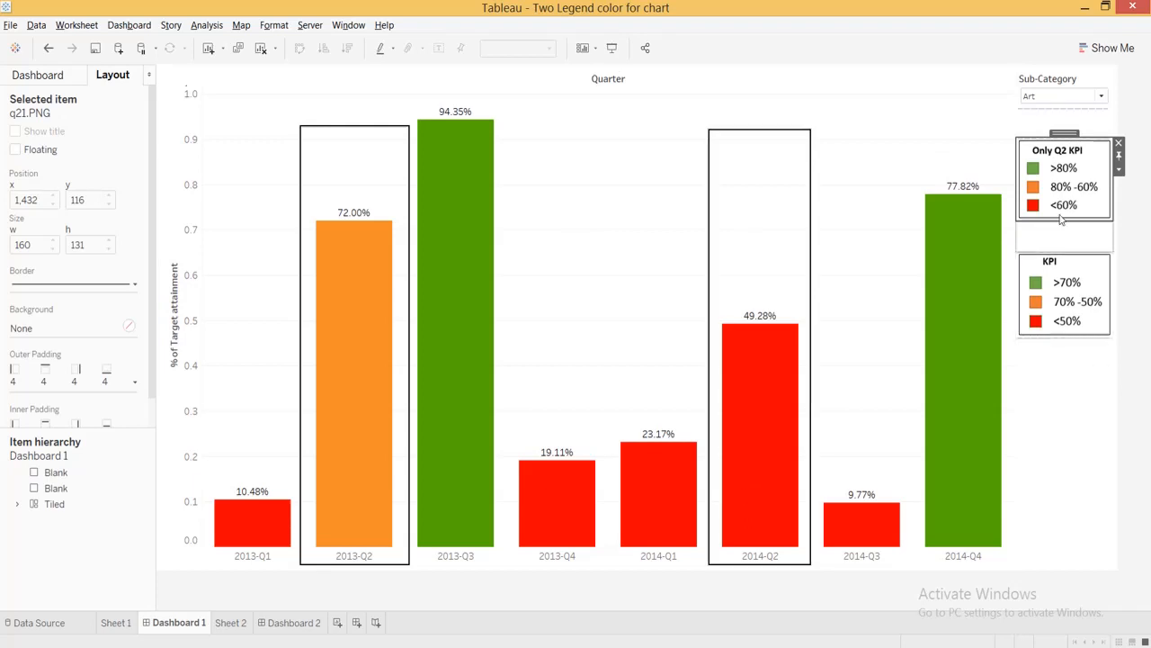
pyautogui.click(295, 622)
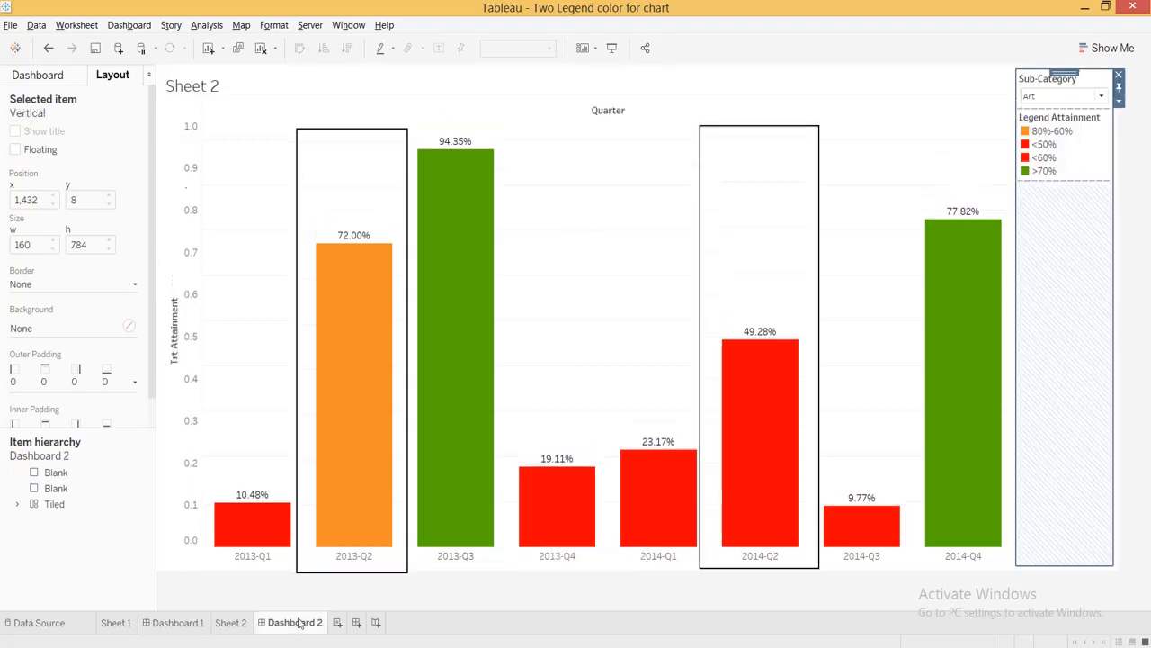
pyautogui.click(193, 623)
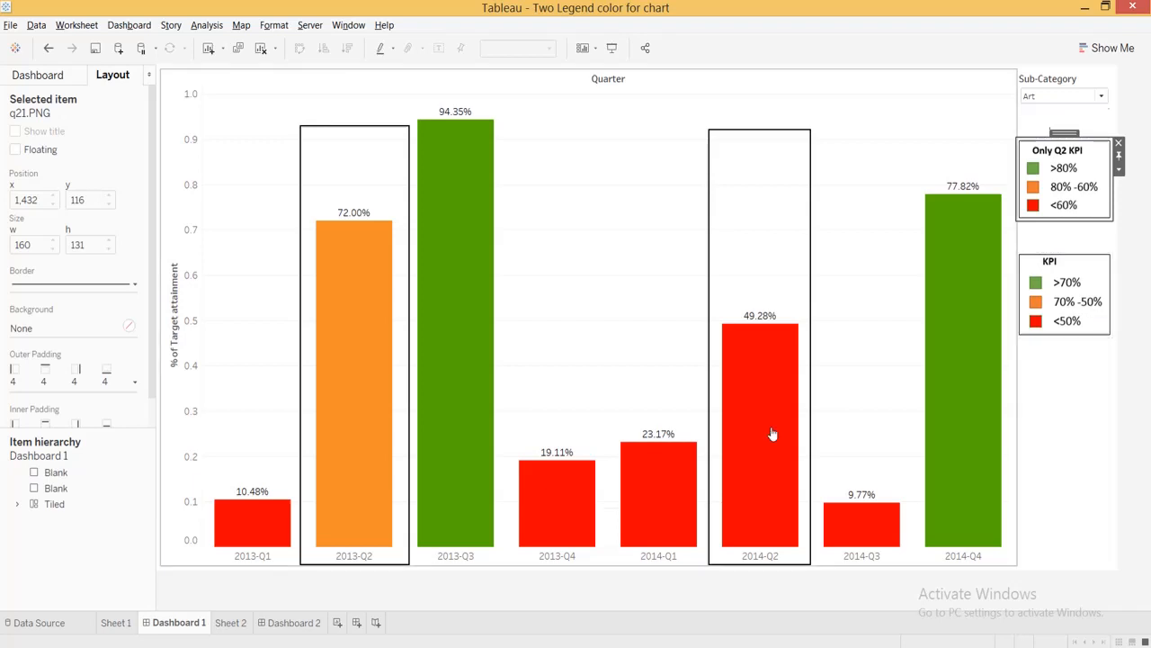
pyautogui.click(289, 621)
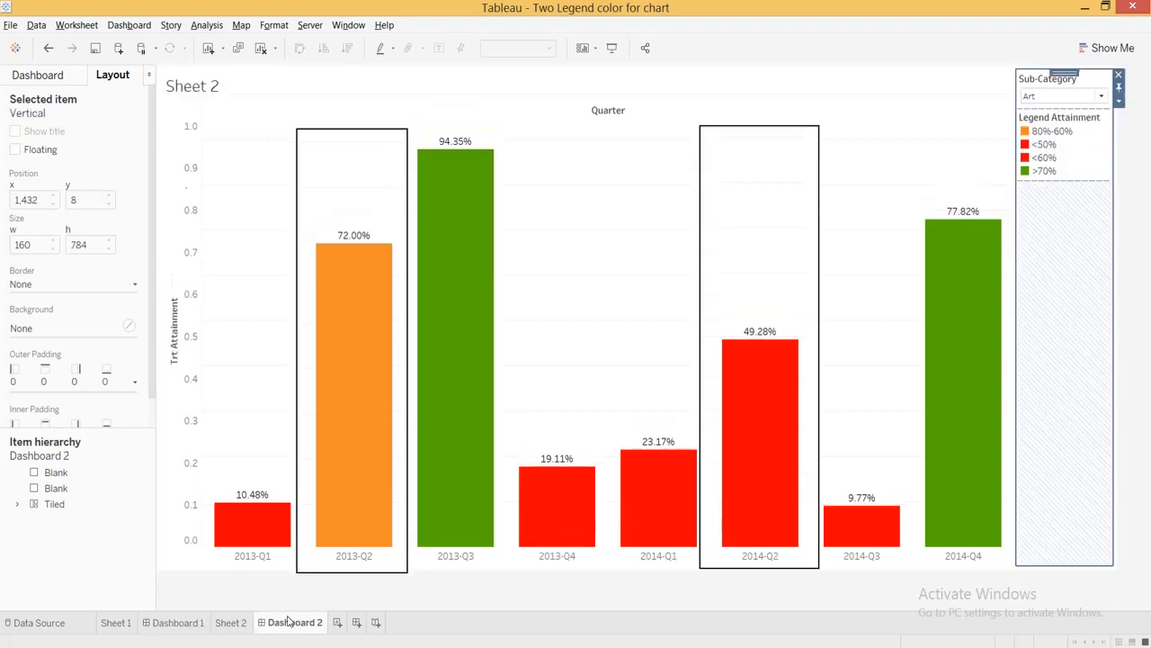